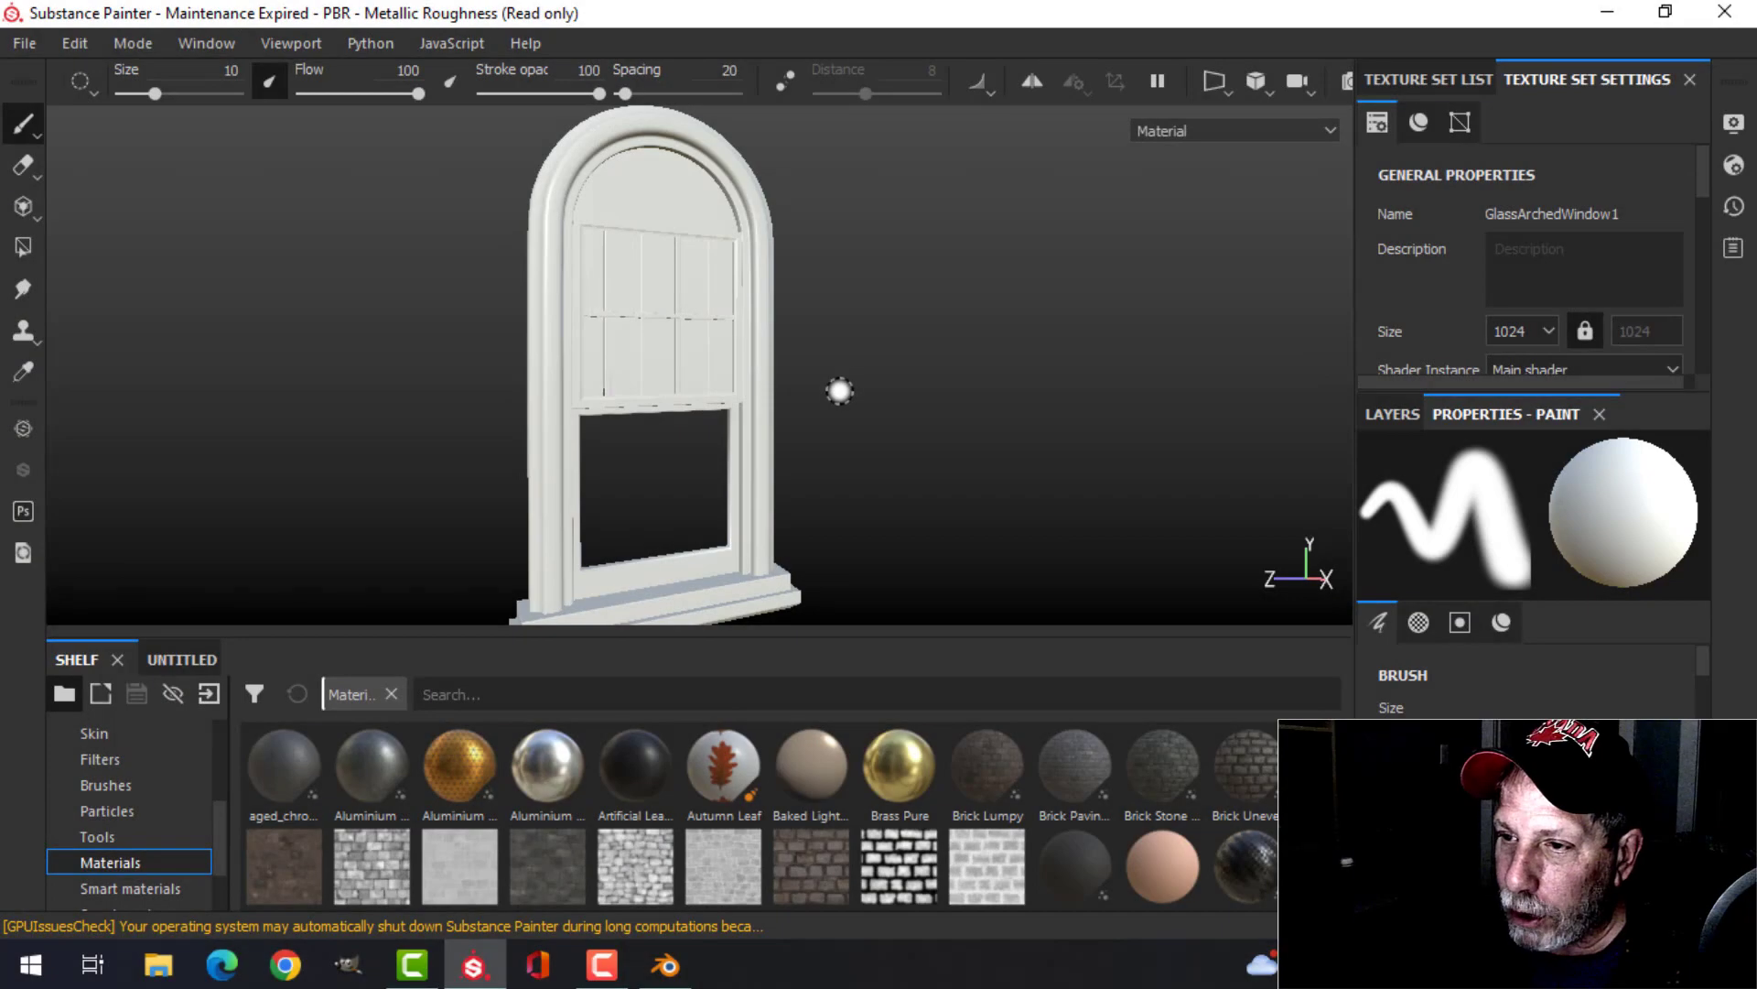
Step: Bake all mesh maps for both texture sets with the output size set to 2048
{"action": "mouse_move", "coordinate": [860, 427]}
{"action": "left_mouse_down", "text": "alt"}
{"action": "mouse_move", "coordinate": [858, 407]}
{"action": "mouse_move", "coordinate": [863, 436]}
{"action": "left_mouse_up", "text": "alt"}
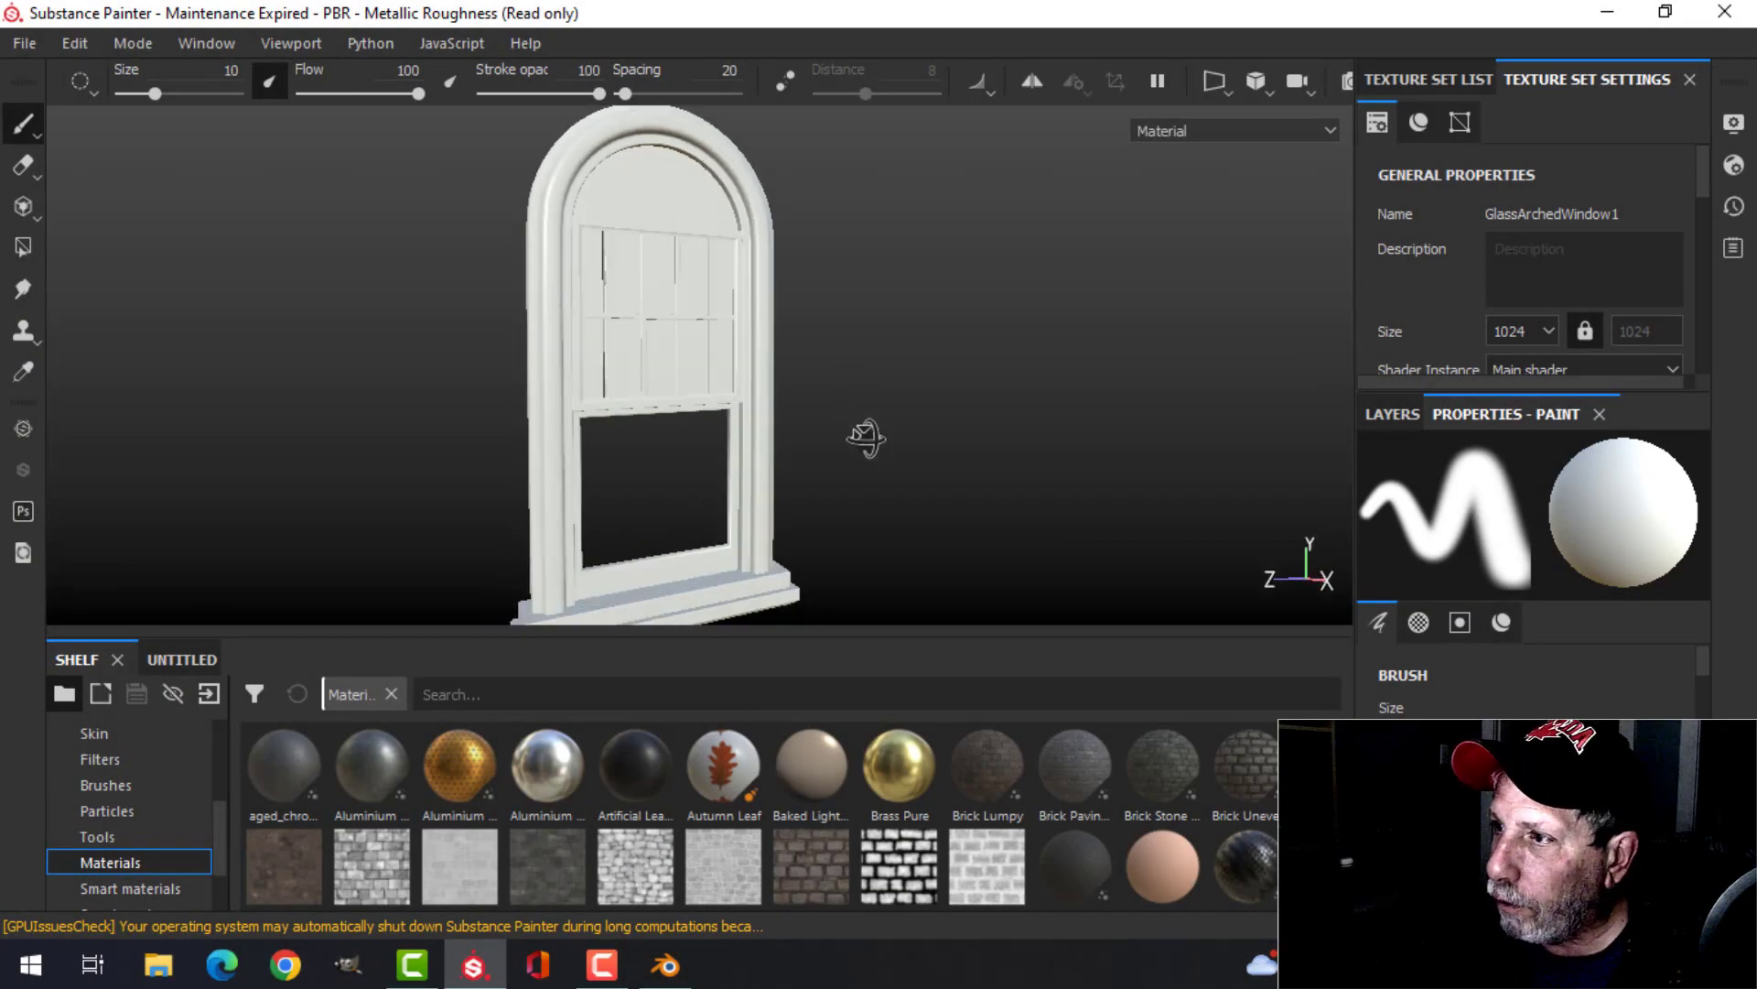
{"action": "left_click", "coordinate": [1428, 79]}
{"action": "mouse_move", "coordinate": [1024, 268]}
{"action": "left_mouse_down", "text": "alt"}
{"action": "mouse_move", "coordinate": [1001, 283]}
{"action": "mouse_move", "coordinate": [1028, 314]}
{"action": "mouse_move", "coordinate": [1027, 276]}
{"action": "left_mouse_up", "text": "alt"}
{"action": "left_click", "coordinate": [1571, 79]}
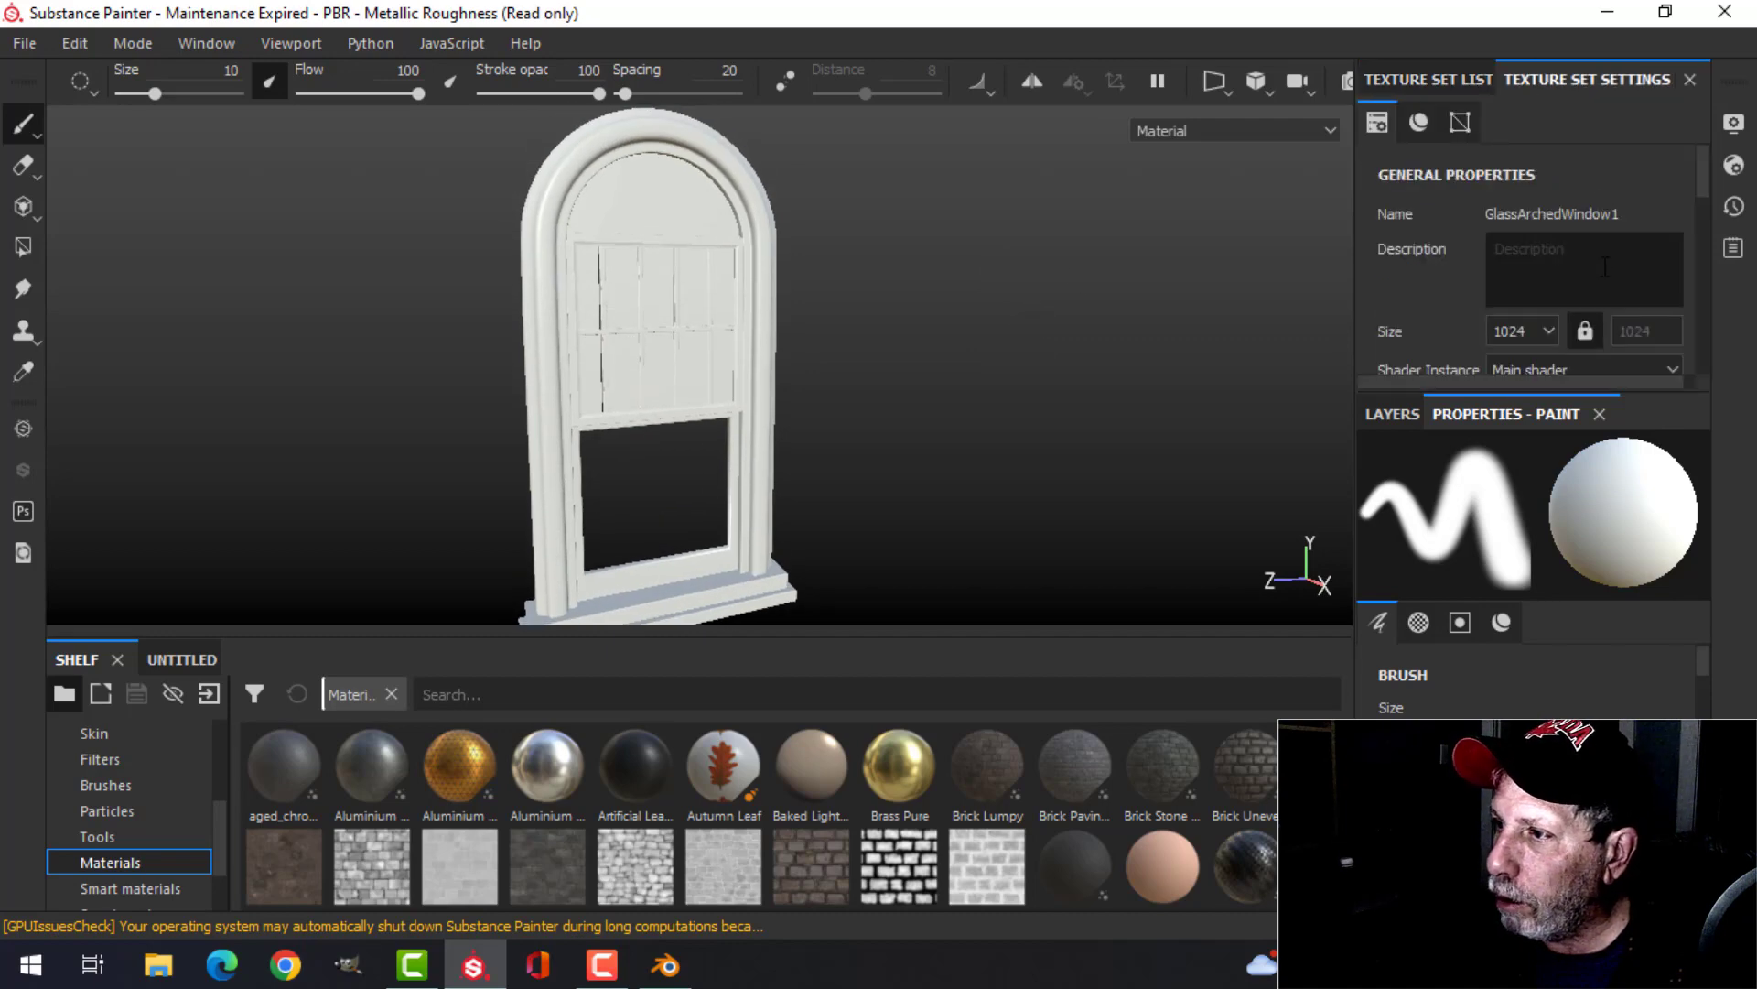
{"action": "scroll", "coordinate": [1592, 247], "scroll_direction": "down", "scroll_amount": 5}
{"action": "scroll", "coordinate": [1604, 265], "scroll_direction": "down", "scroll_amount": 3}
{"action": "left_click", "coordinate": [1603, 187]}
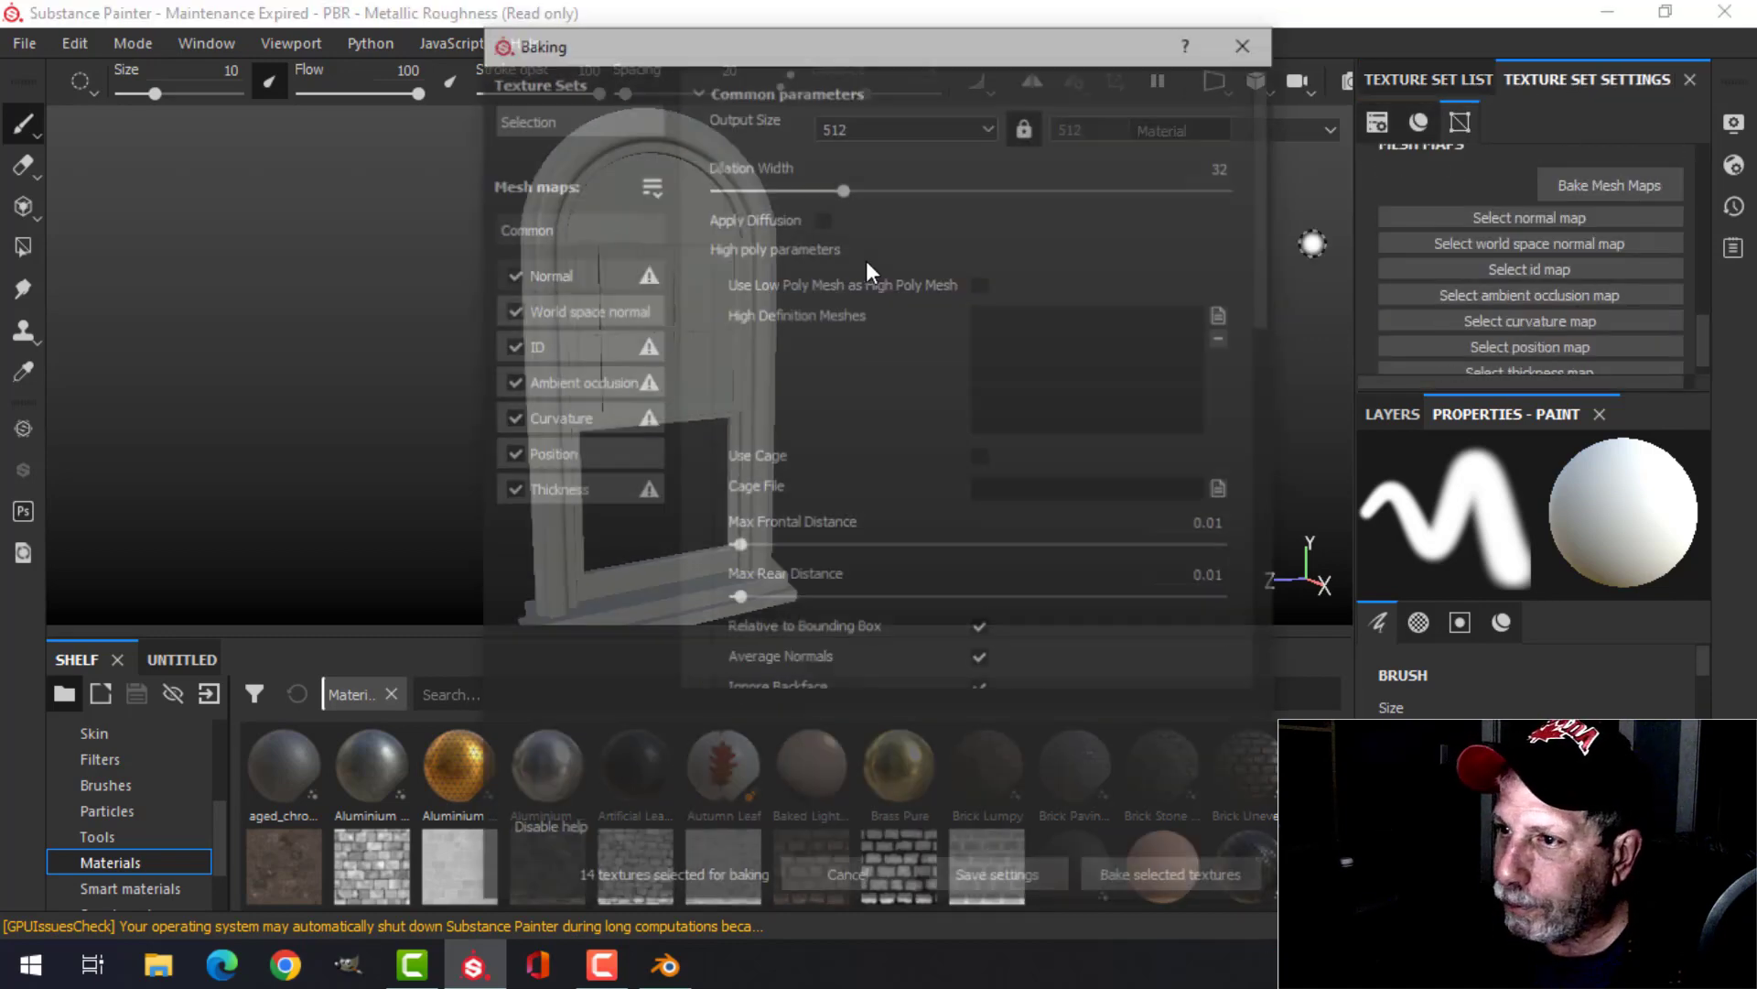
{"action": "left_click", "coordinate": [888, 123]}
{"action": "left_click", "coordinate": [849, 246]}
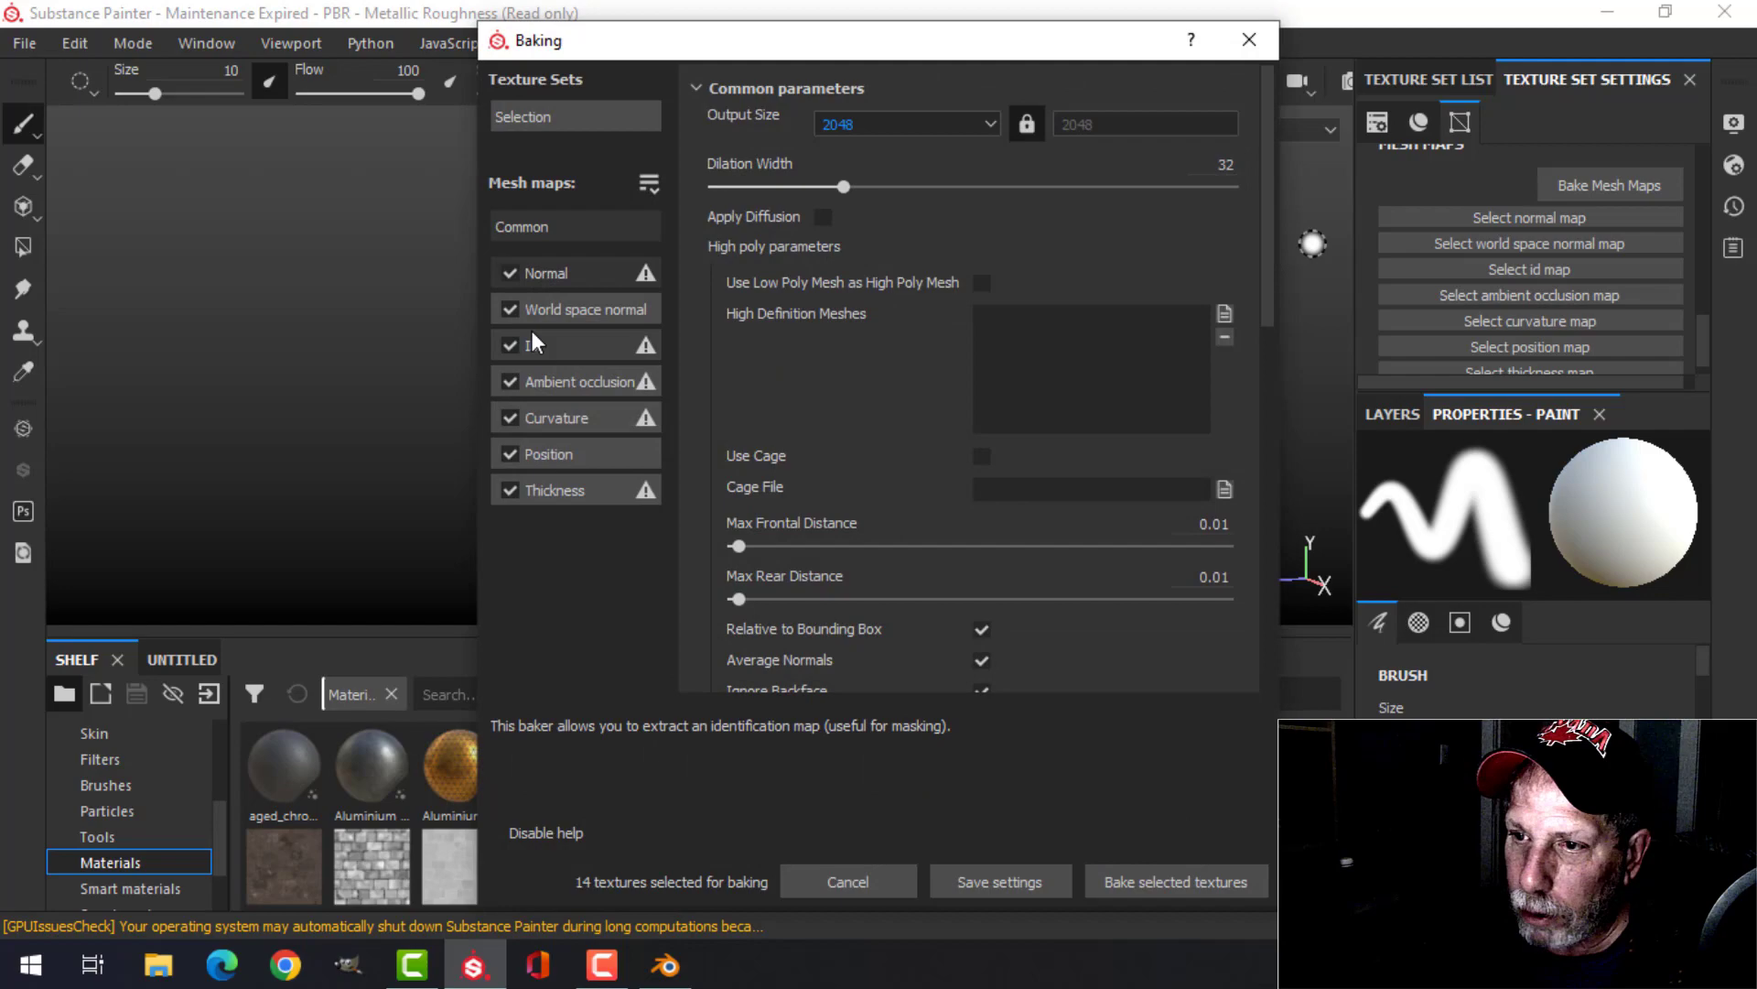
{"action": "left_click", "coordinate": [1150, 886]}
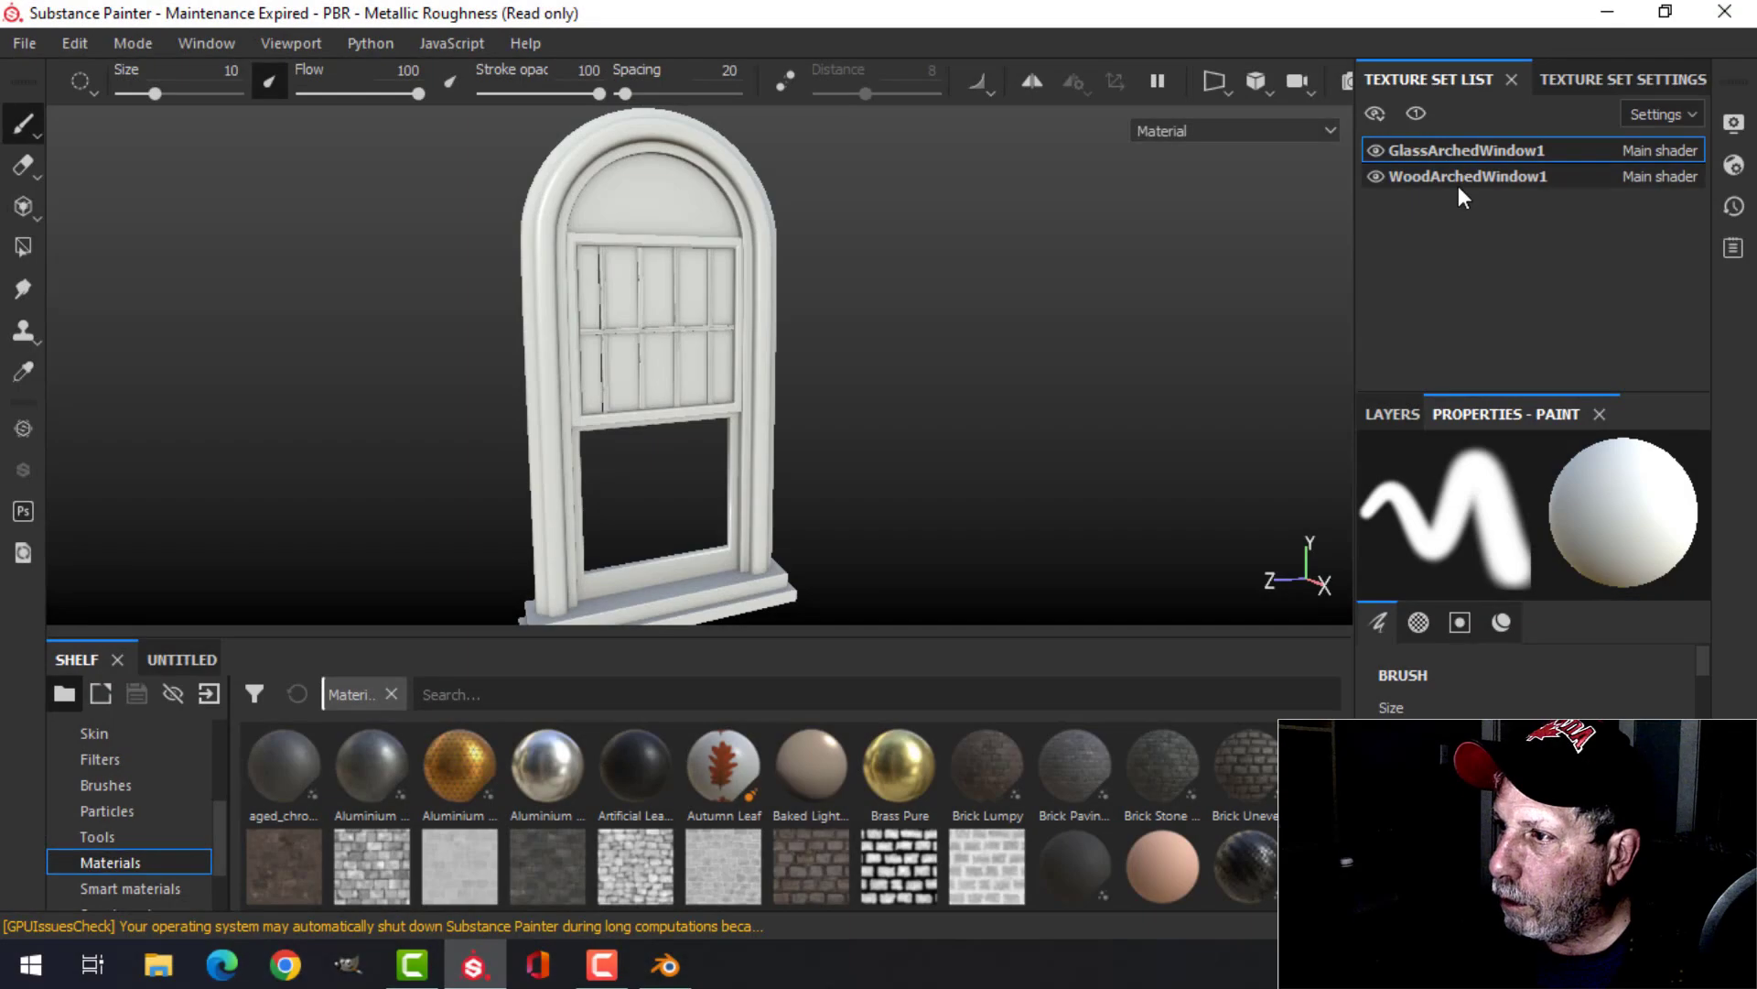
Step: Select the WoodArchedWindow1 texture set and delete its default layer
{"action": "left_click", "coordinate": [1464, 175]}
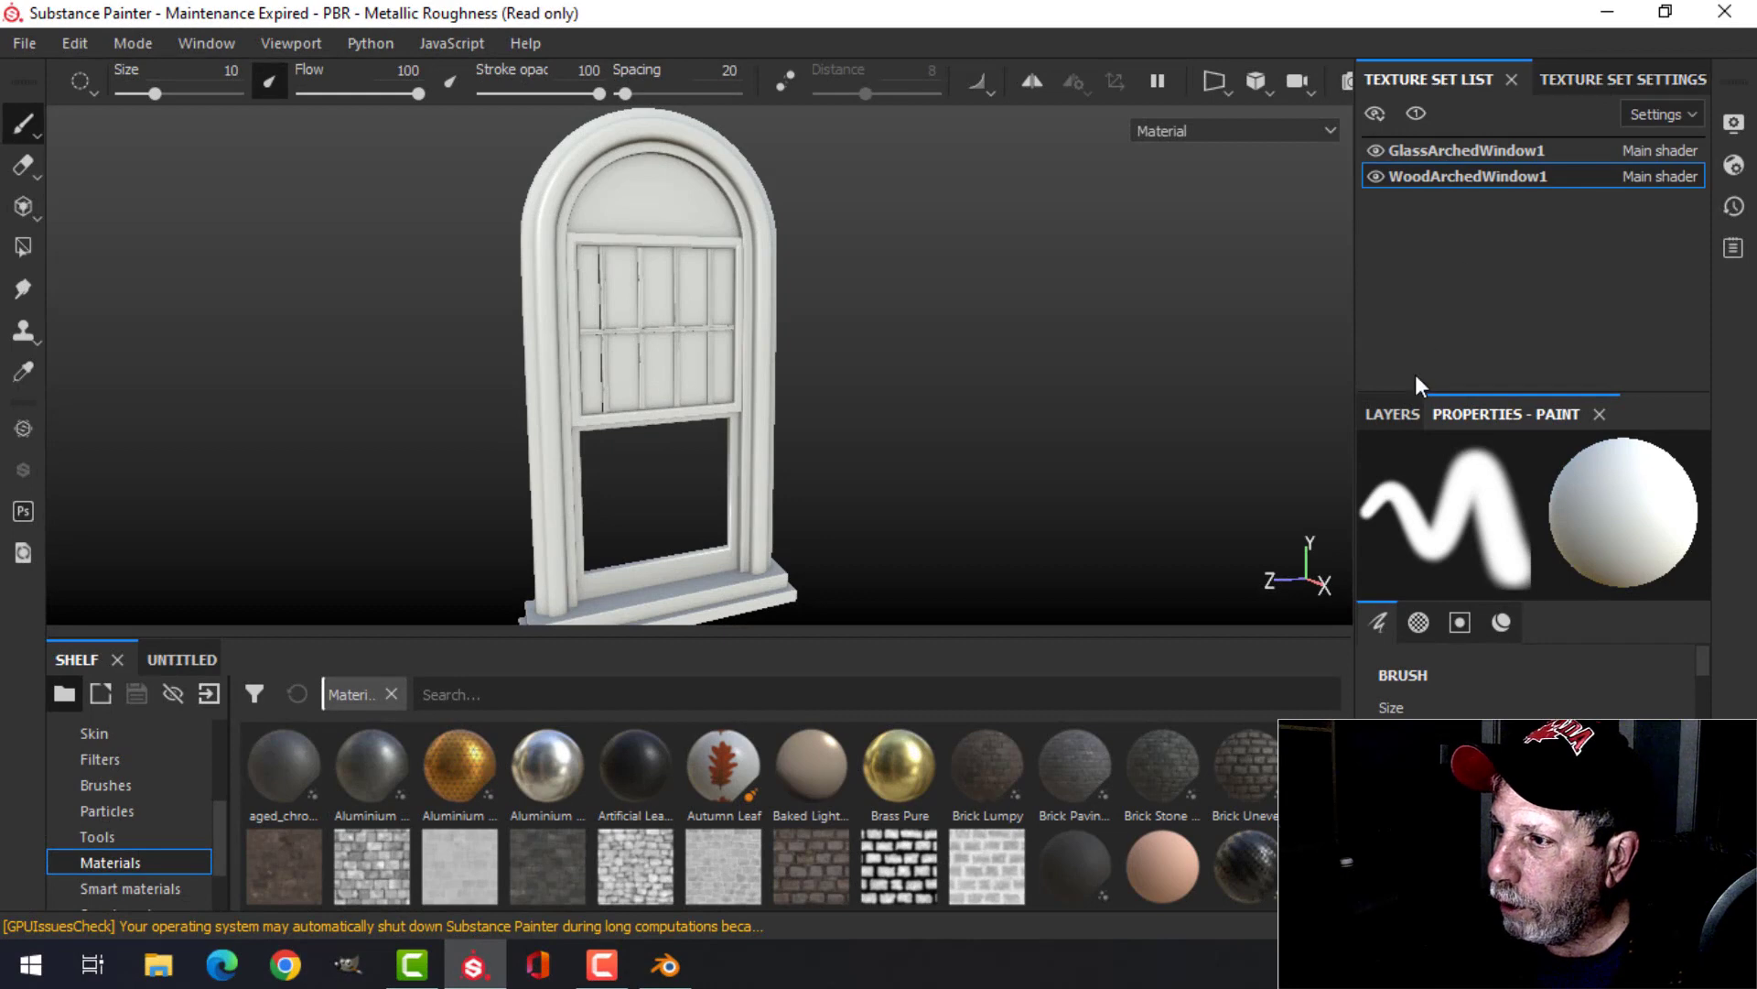
{"action": "left_click", "coordinate": [1395, 414]}
{"action": "left_click", "coordinate": [1687, 453]}
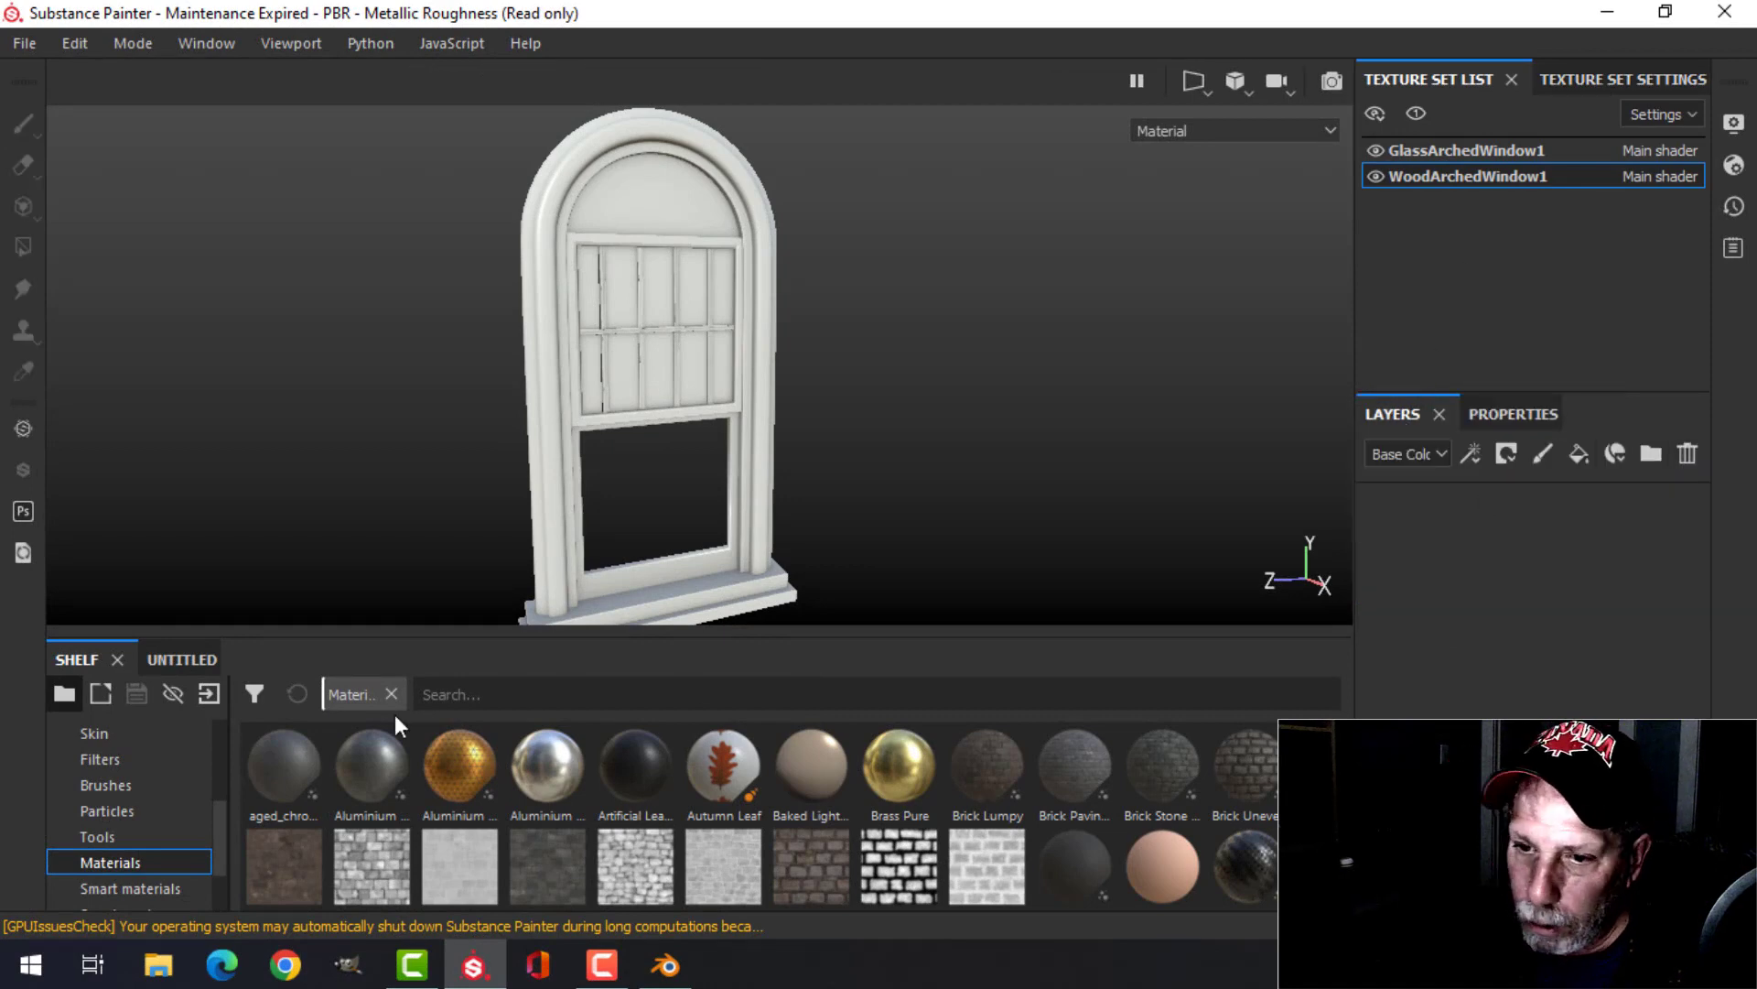
Step: Search the smart materials for "wood" and apply the white HospitalWood material to the window frame
{"action": "left_click", "coordinate": [146, 890]}
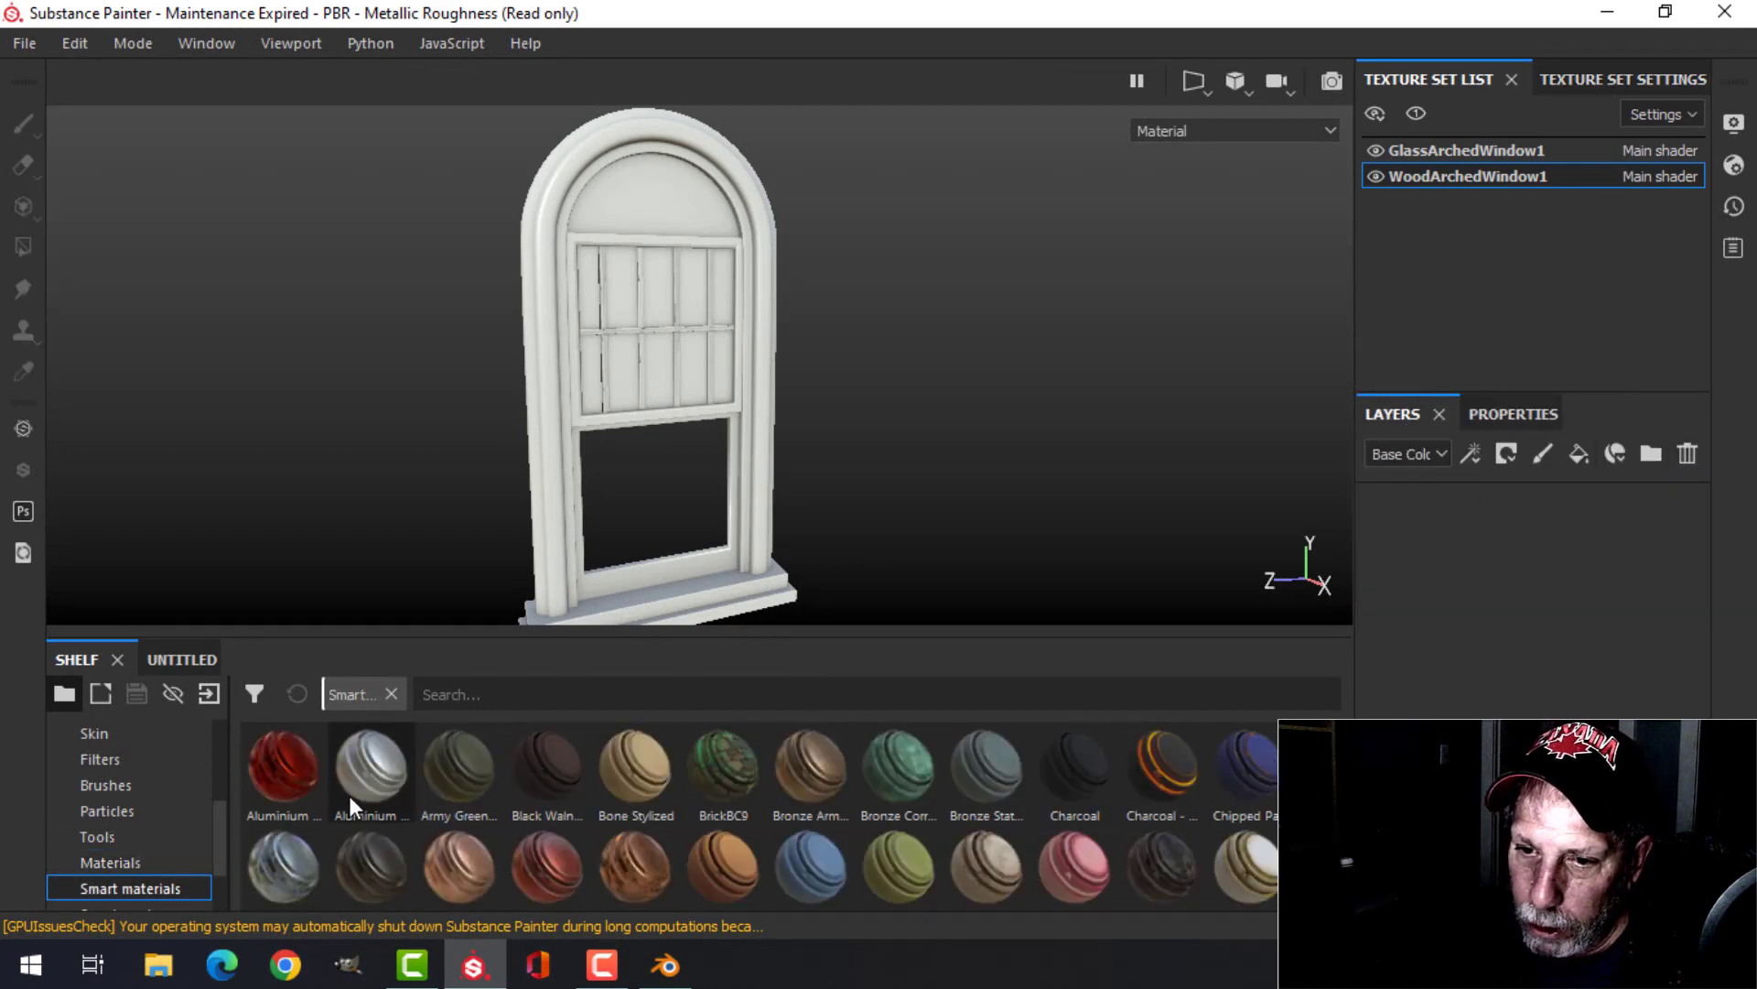
{"action": "left_click", "coordinate": [553, 688]}
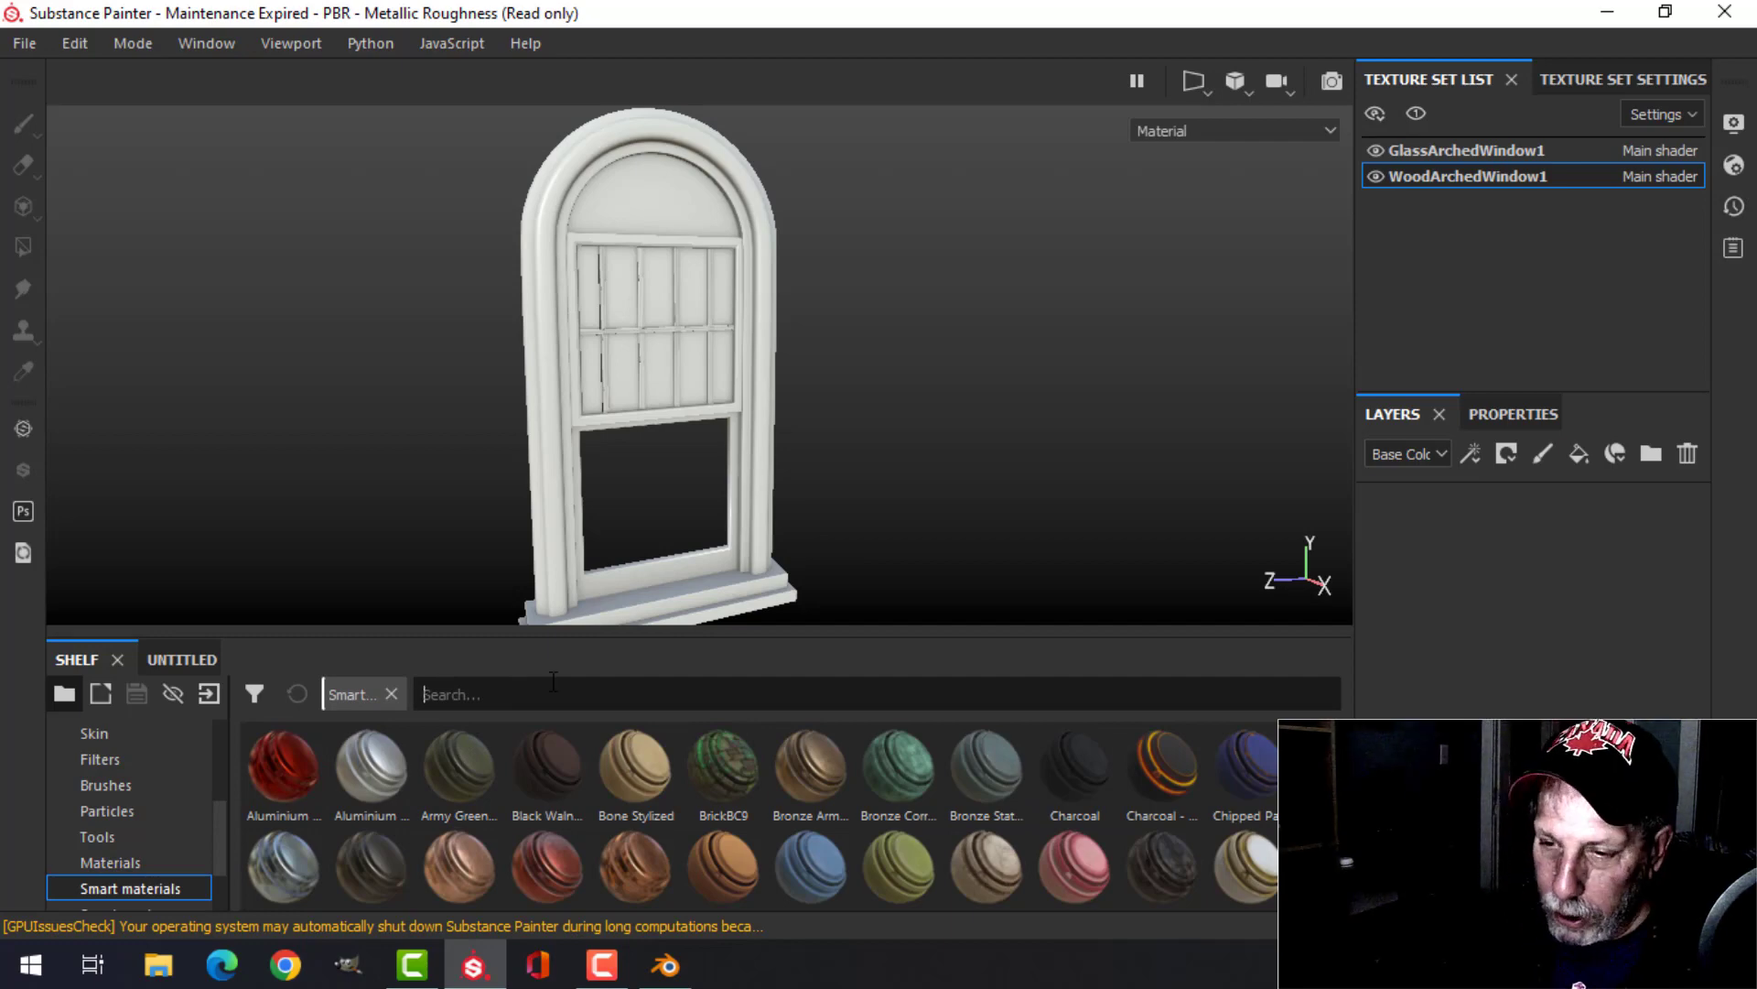
{"action": "type", "text": "wood"}
{"action": "left_click_drag", "start_coordinate": [552, 855], "coordinate": [968, 427]}
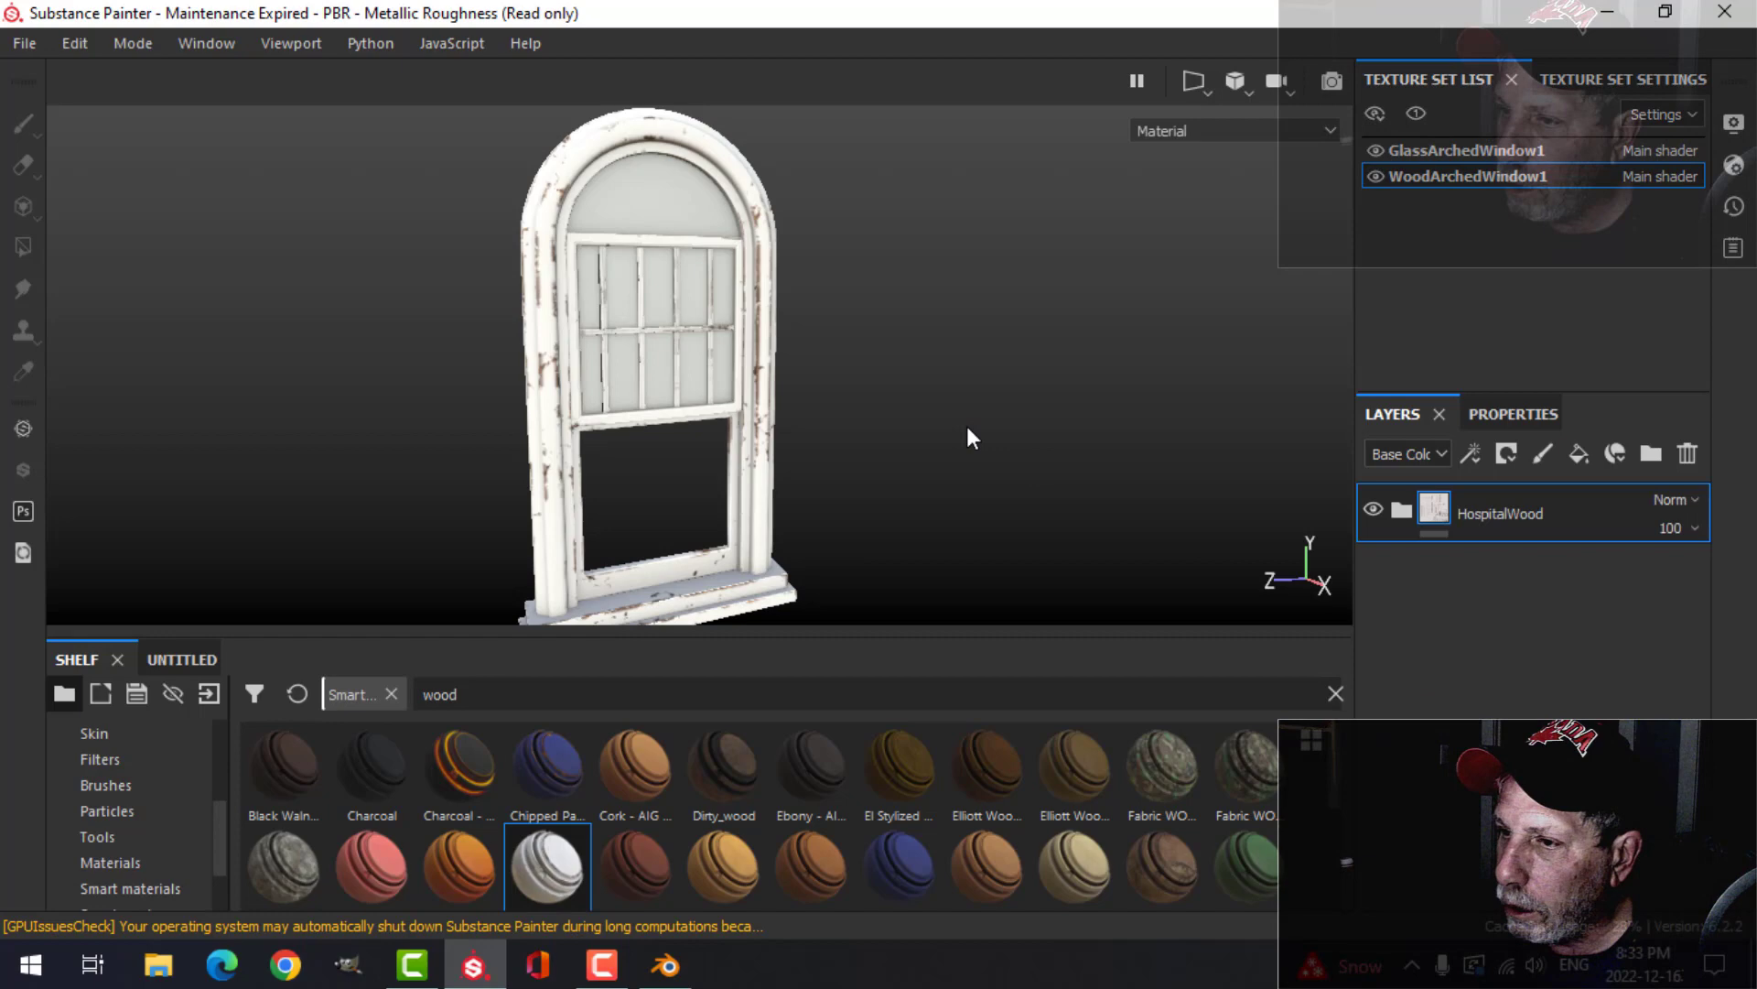
{"action": "left_click_drag", "start_coordinate": [882, 360], "coordinate": [825, 371], "text": "alt"}
{"action": "scroll", "coordinate": [825, 371], "scroll_direction": "up", "scroll_amount": 3}
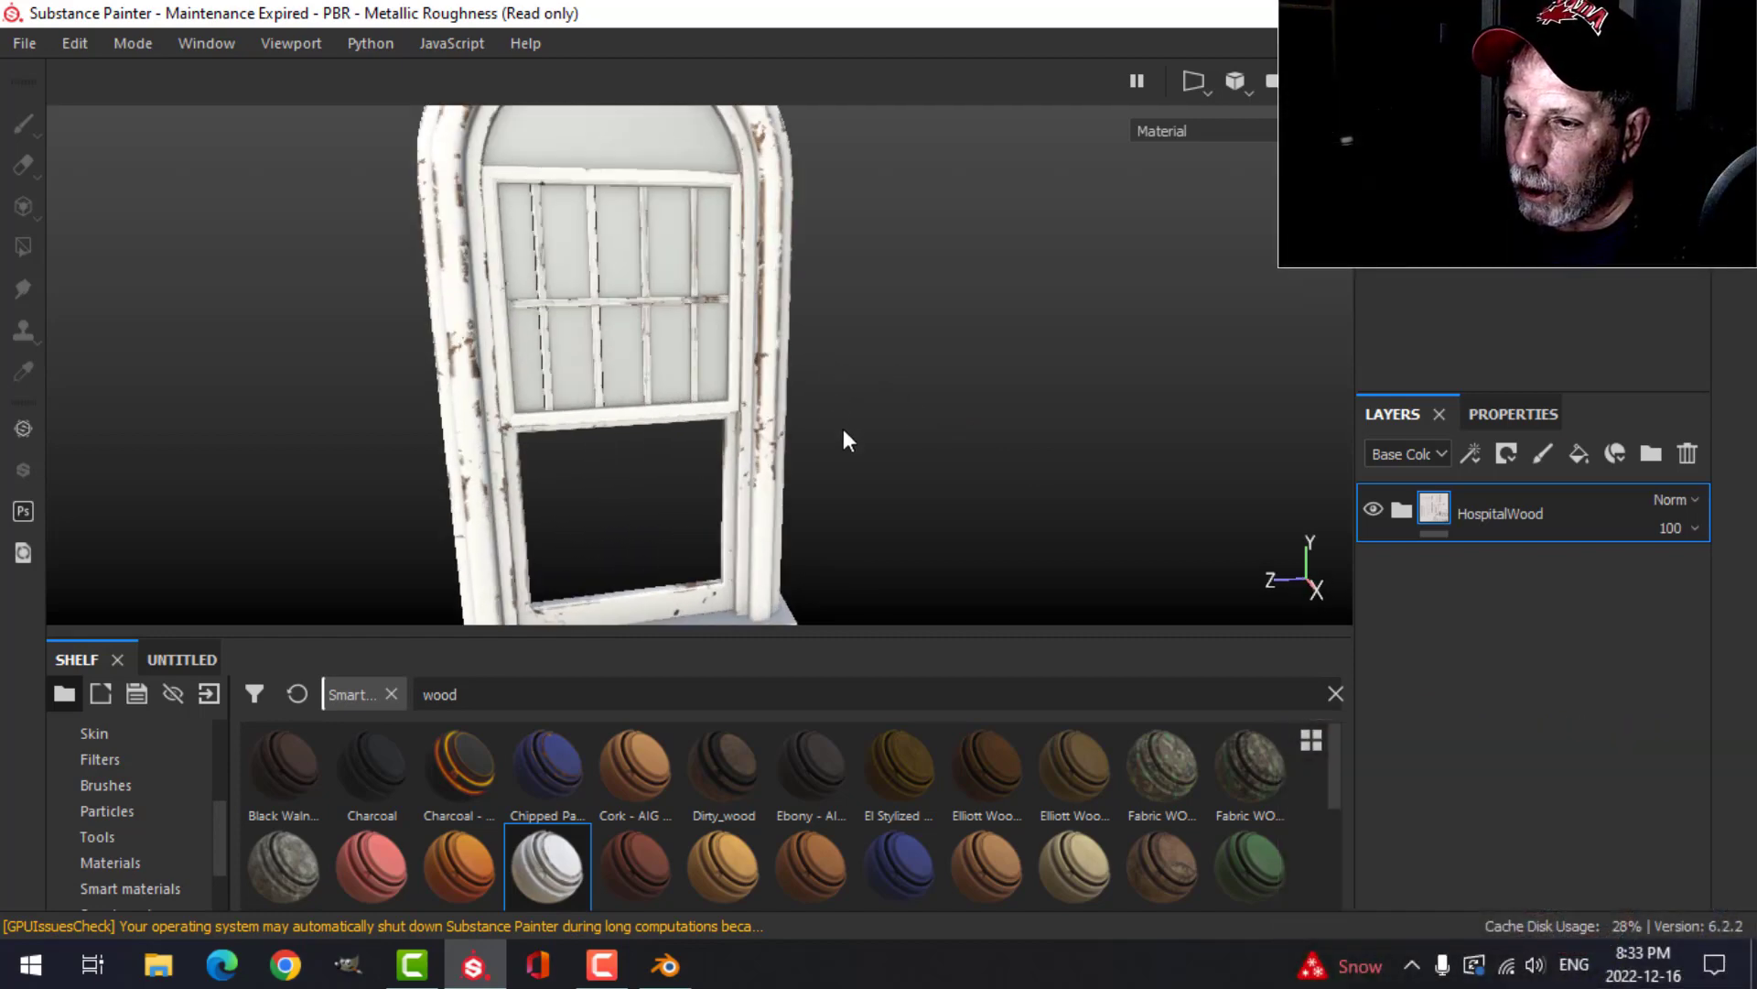
{"action": "middle_click_drag", "start_coordinate": [843, 428], "coordinate": [847, 357], "text": "alt"}
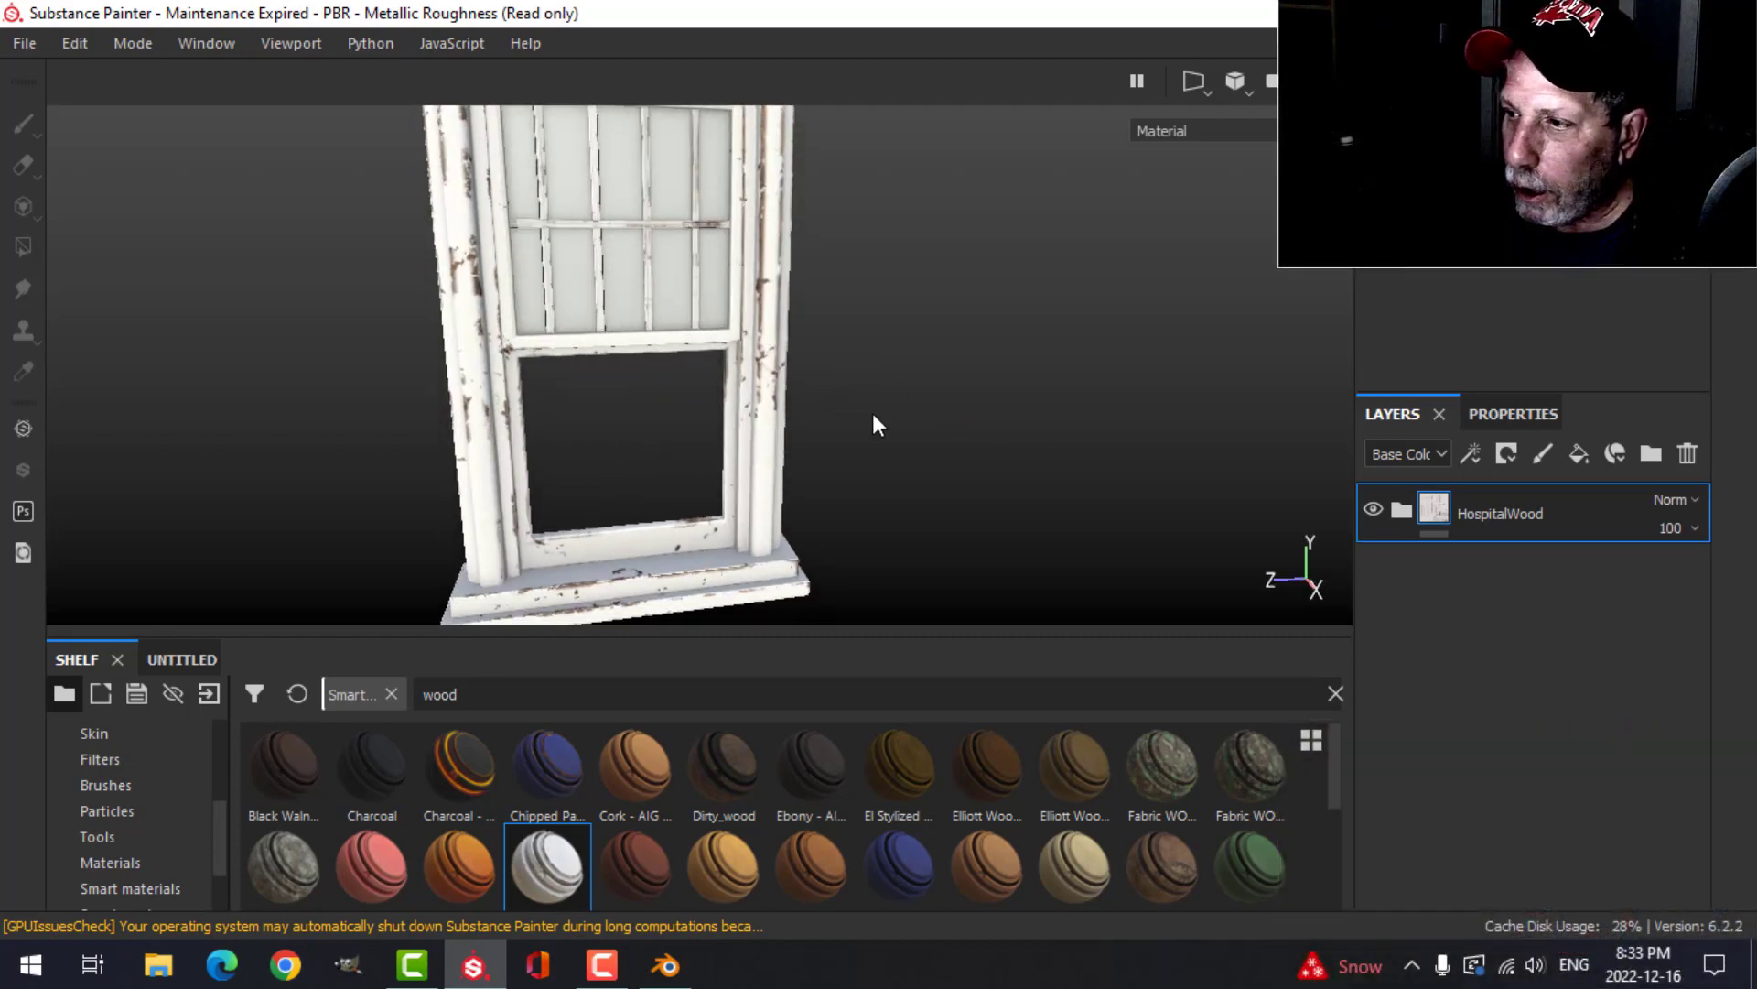
Step: Add a fill layer with a black mask above the HospitalWood material
{"action": "left_click", "coordinate": [1579, 453]}
{"action": "left_click", "coordinate": [1506, 453]}
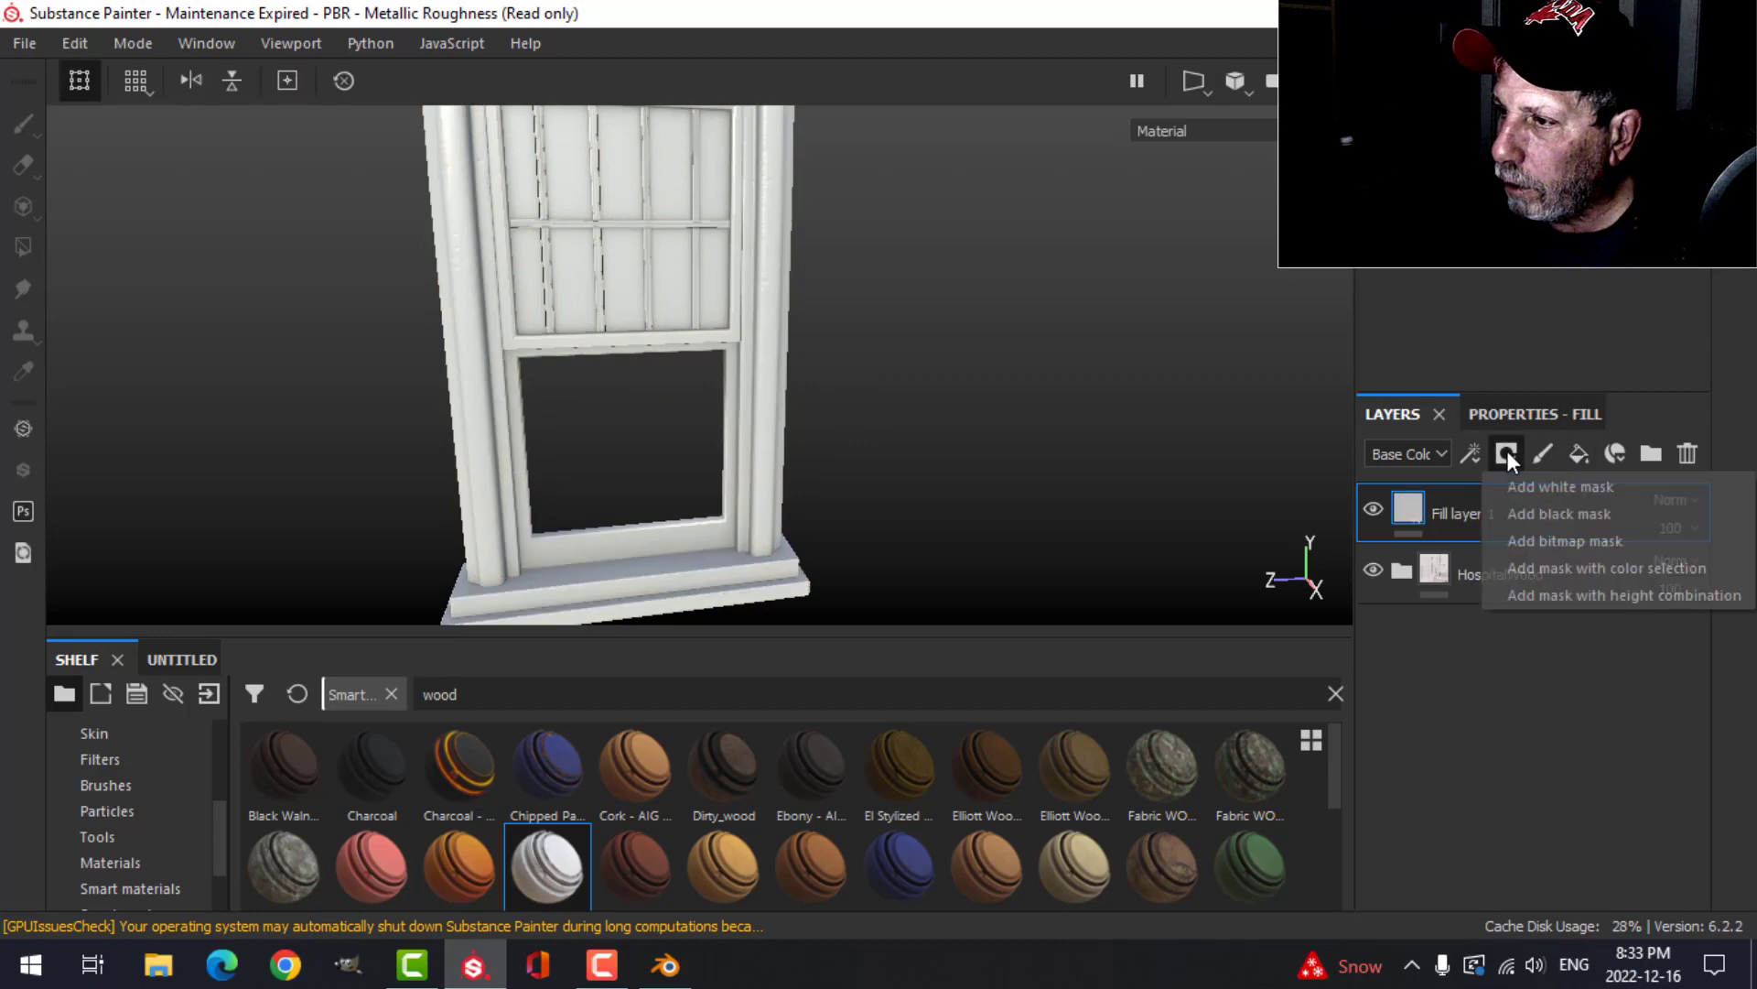
{"action": "left_click", "coordinate": [1538, 514]}
Step: Set the fill layer's base color to a very dark olive brown
{"action": "left_click", "coordinate": [1415, 503]}
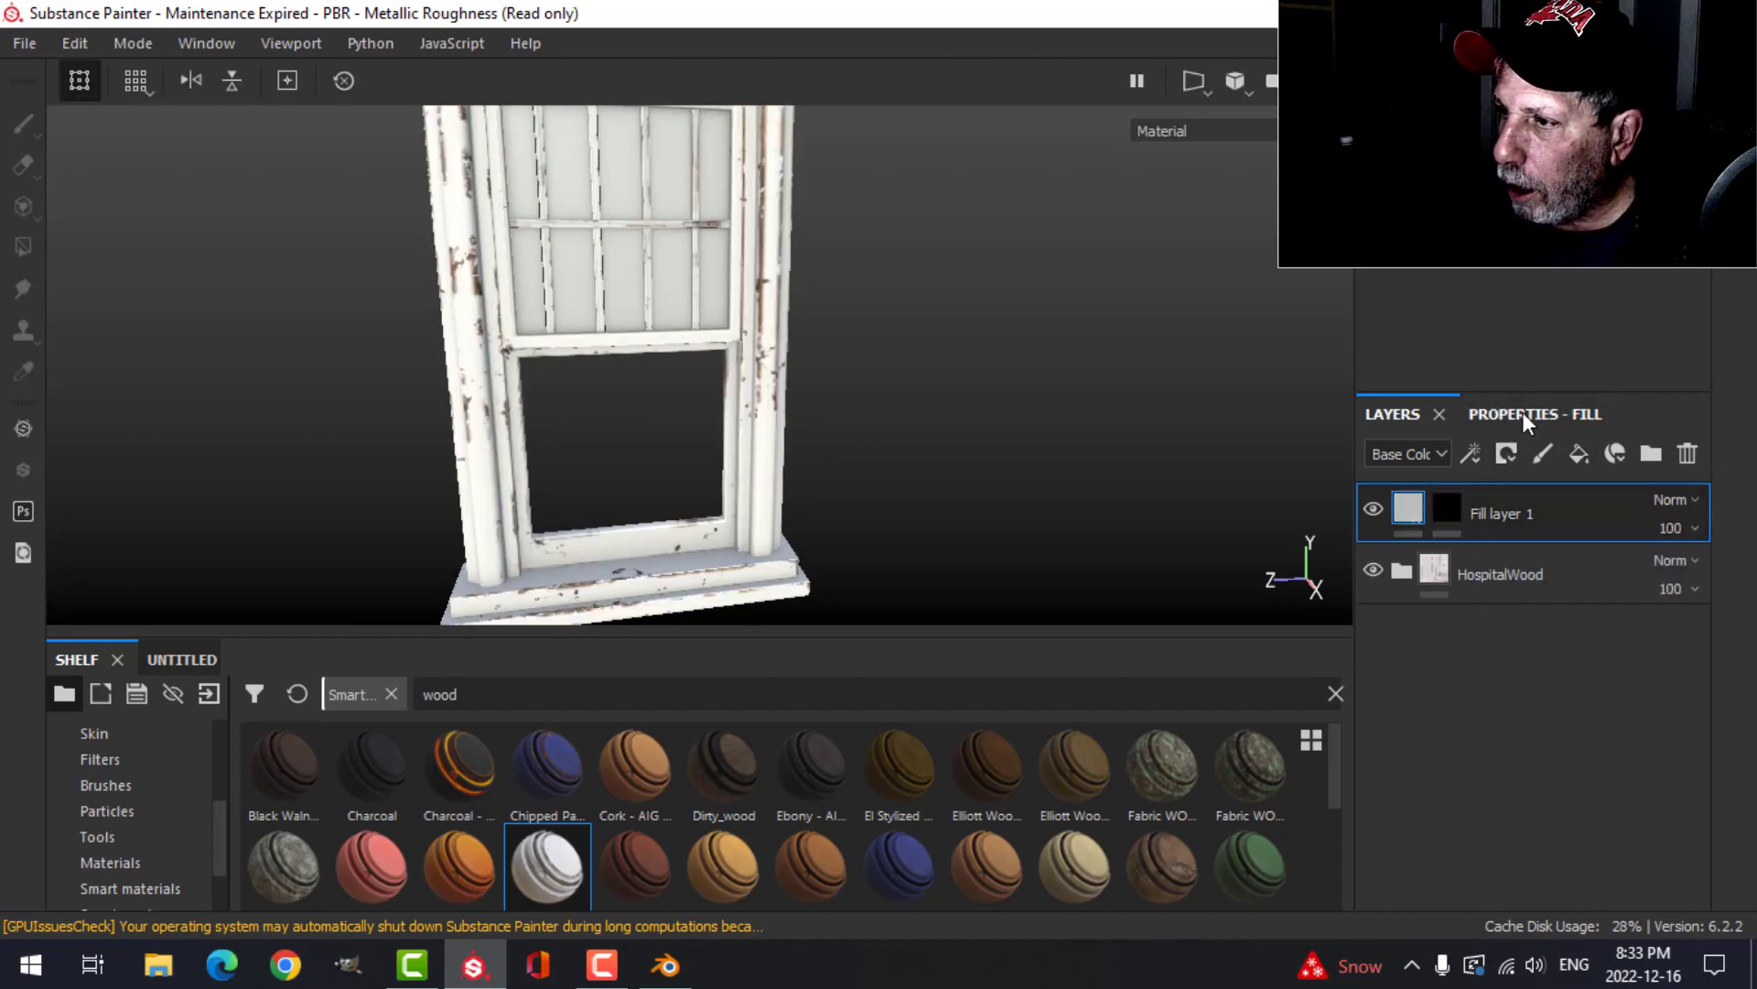
{"action": "left_click", "coordinate": [1523, 412]}
{"action": "scroll", "coordinate": [1622, 652], "scroll_direction": "down", "scroll_amount": 3}
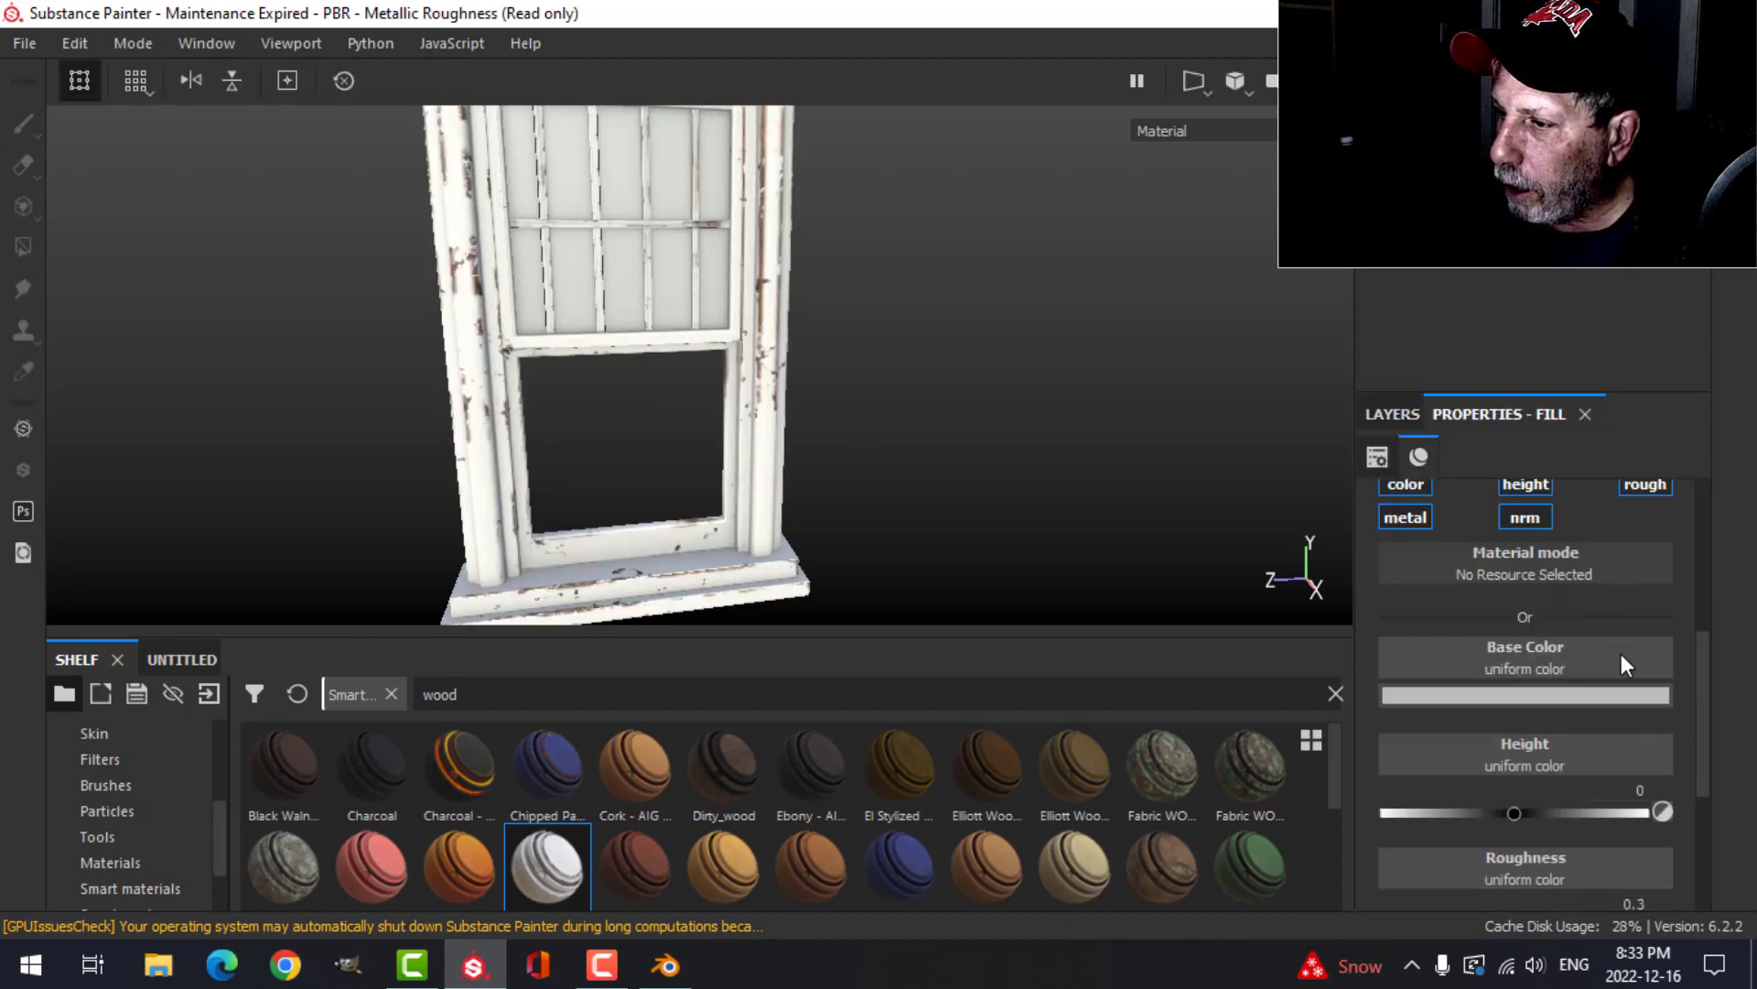
{"action": "left_click", "coordinate": [1563, 693]}
{"action": "left_click_drag", "start_coordinate": [1622, 622], "coordinate": [1545, 610]}
{"action": "left_click", "coordinate": [1734, 341]}
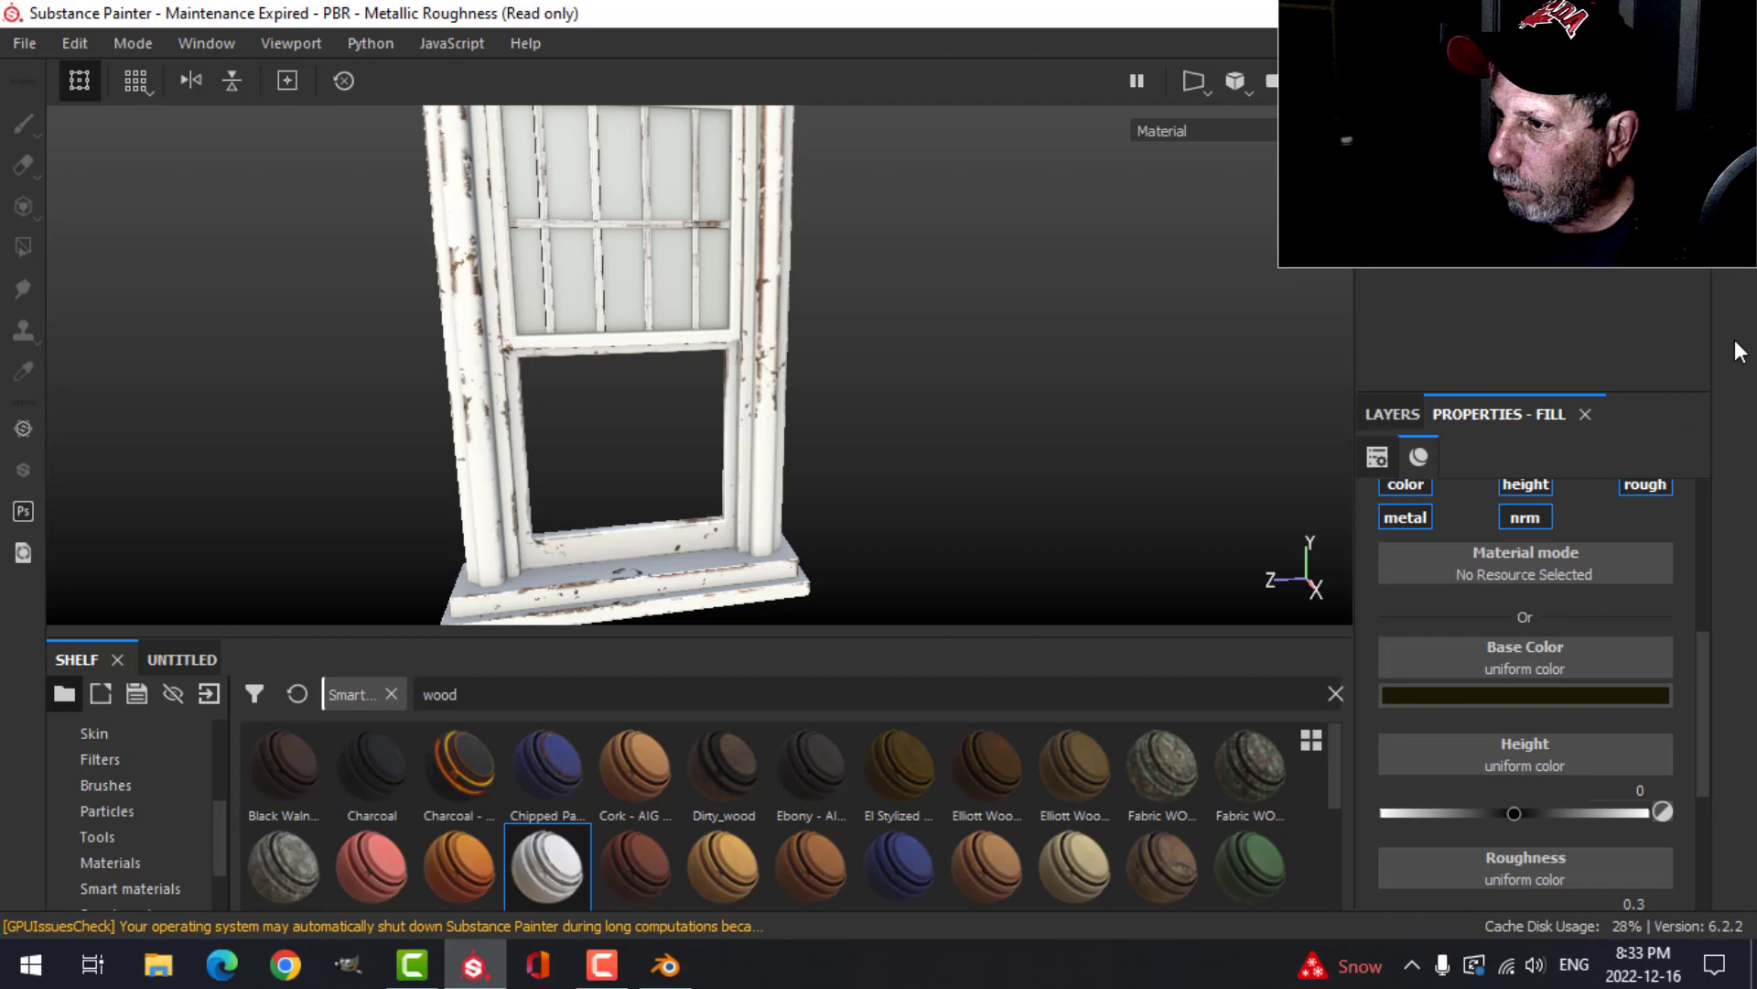
Step: Add a Dirt generator to the fill layer's black mask and lower its Dirt Level slightly
{"action": "left_click", "coordinate": [1392, 413]}
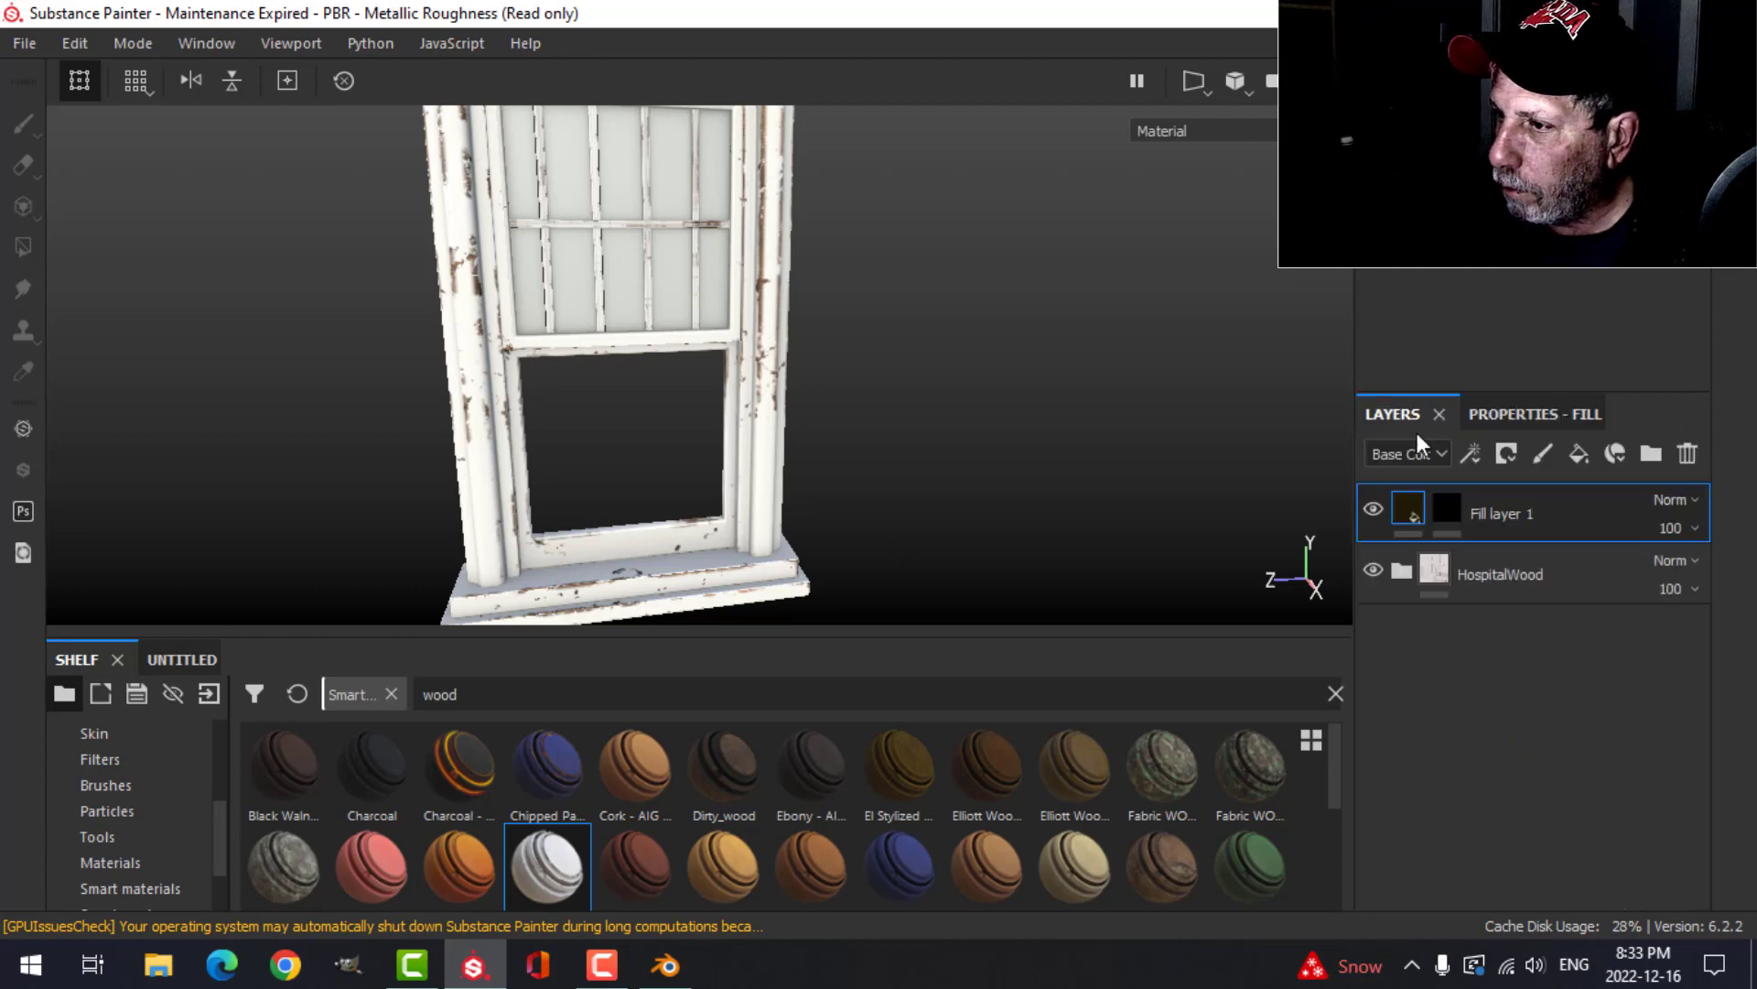
{"action": "left_click", "coordinate": [1455, 509]}
{"action": "left_click", "coordinate": [1471, 454]}
{"action": "left_click", "coordinate": [1509, 488]}
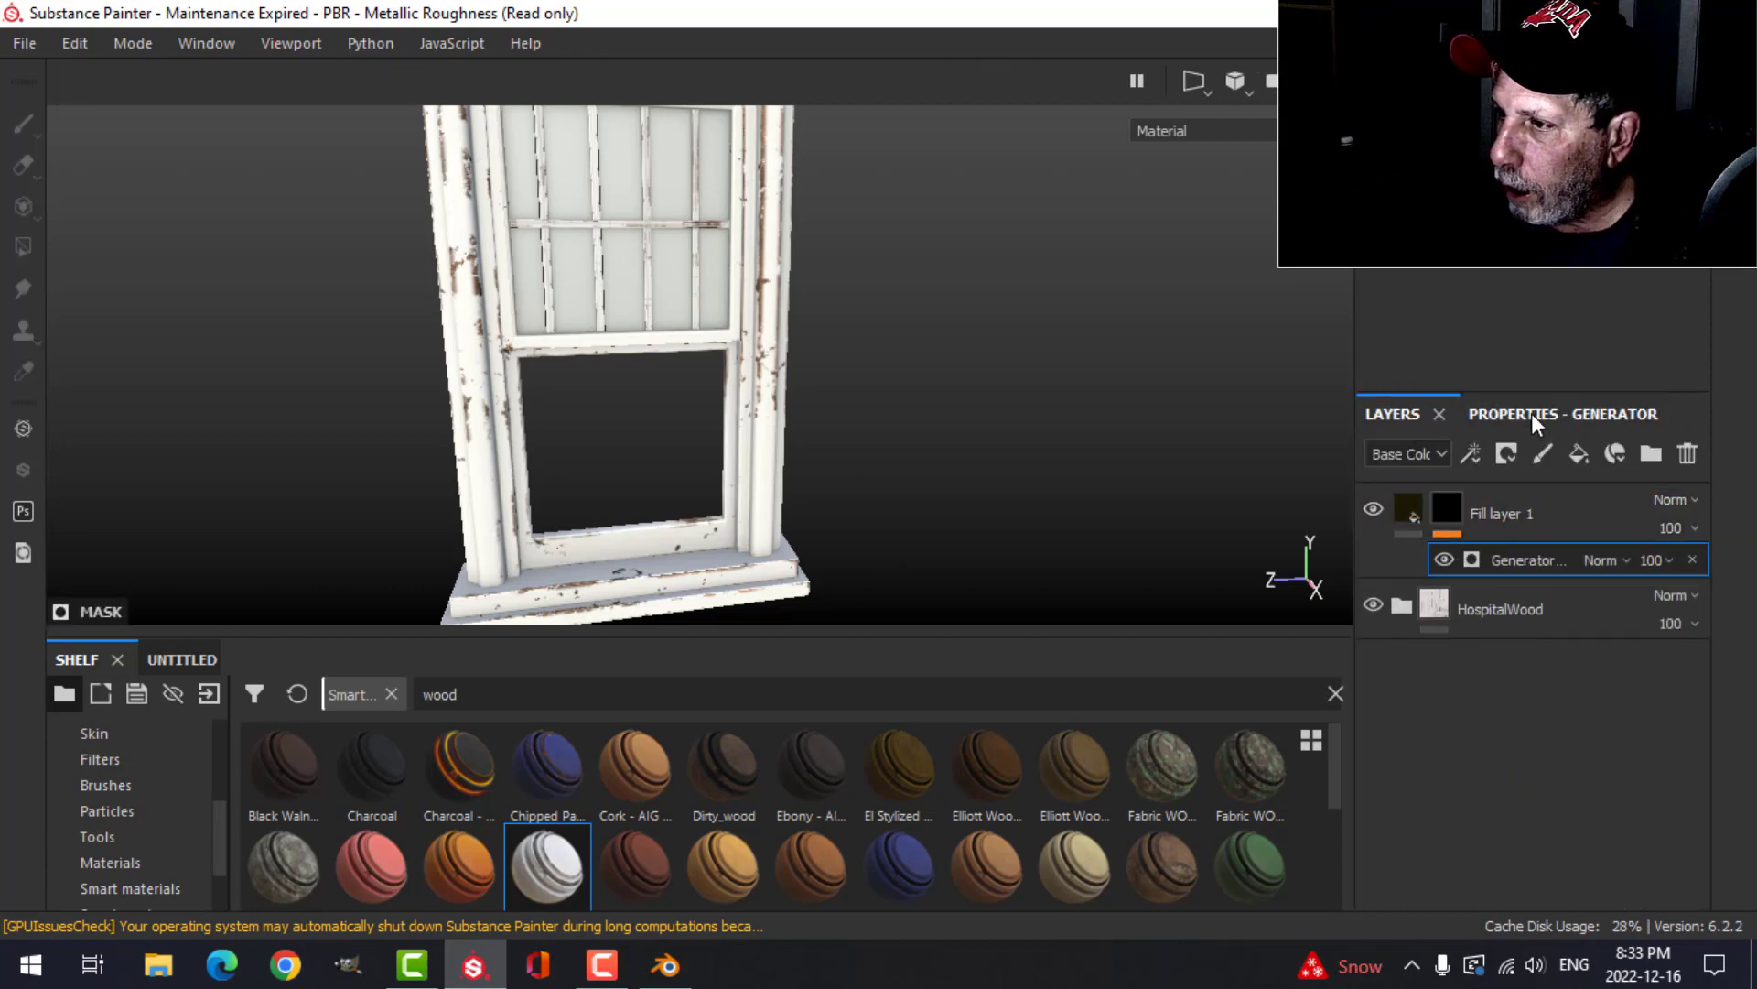
{"action": "left_click", "coordinate": [1530, 414]}
{"action": "left_click", "coordinate": [1524, 513]}
{"action": "left_click", "coordinate": [1419, 675]}
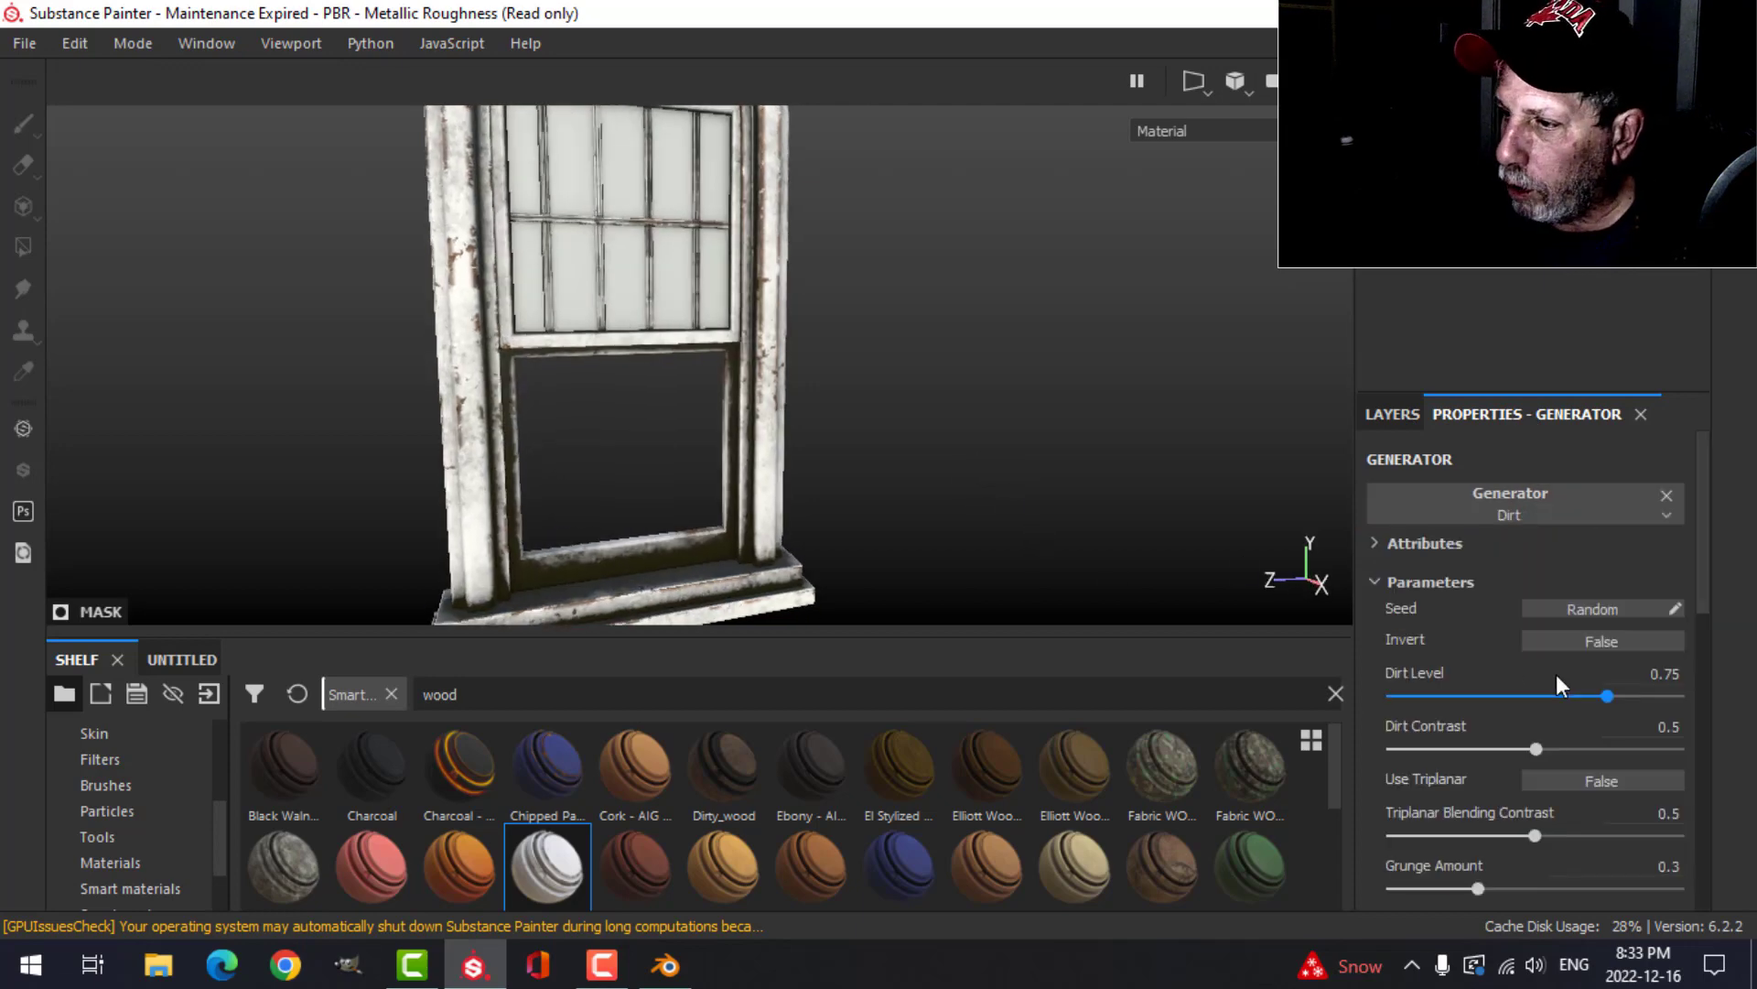
{"action": "left_click_drag", "start_coordinate": [1604, 695], "coordinate": [1567, 693]}
{"action": "left_click_drag", "start_coordinate": [901, 457], "coordinate": [835, 408], "text": "alt"}
Step: Duplicate the dirt fill layer and replace the copy's mask with a new black mask
{"action": "left_click", "coordinate": [1384, 413]}
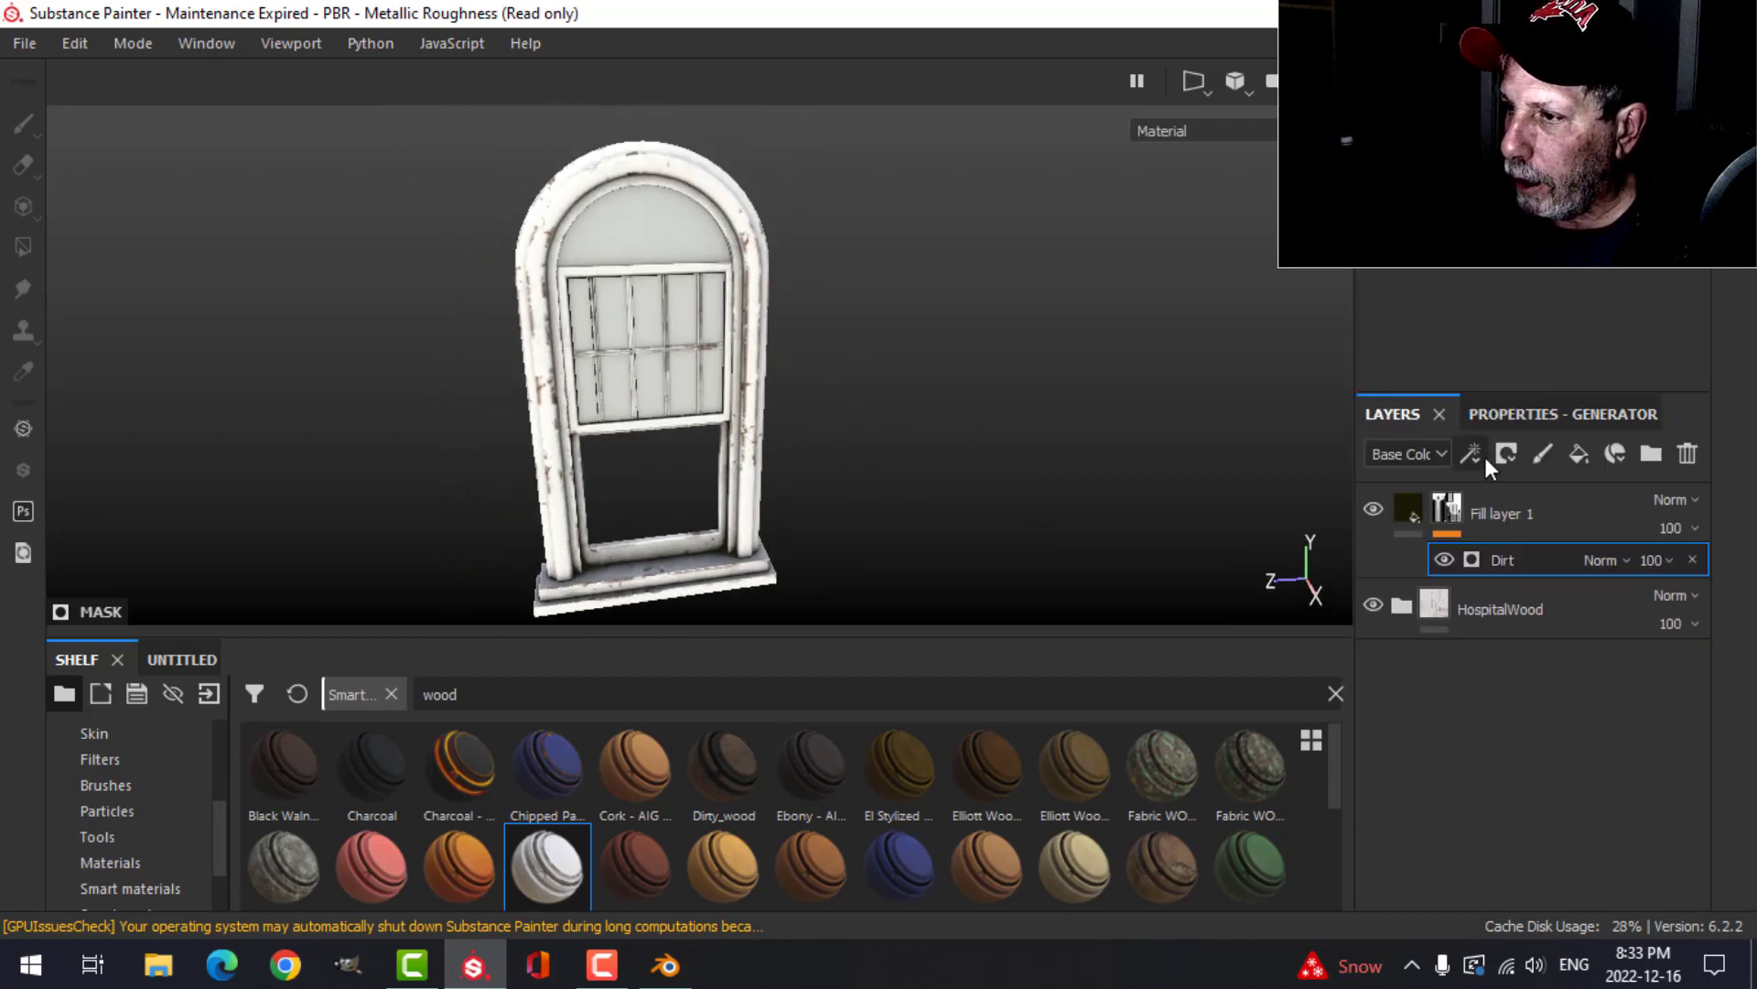
{"action": "left_click", "coordinate": [1519, 509]}
{"action": "right_click", "coordinate": [1519, 508]}
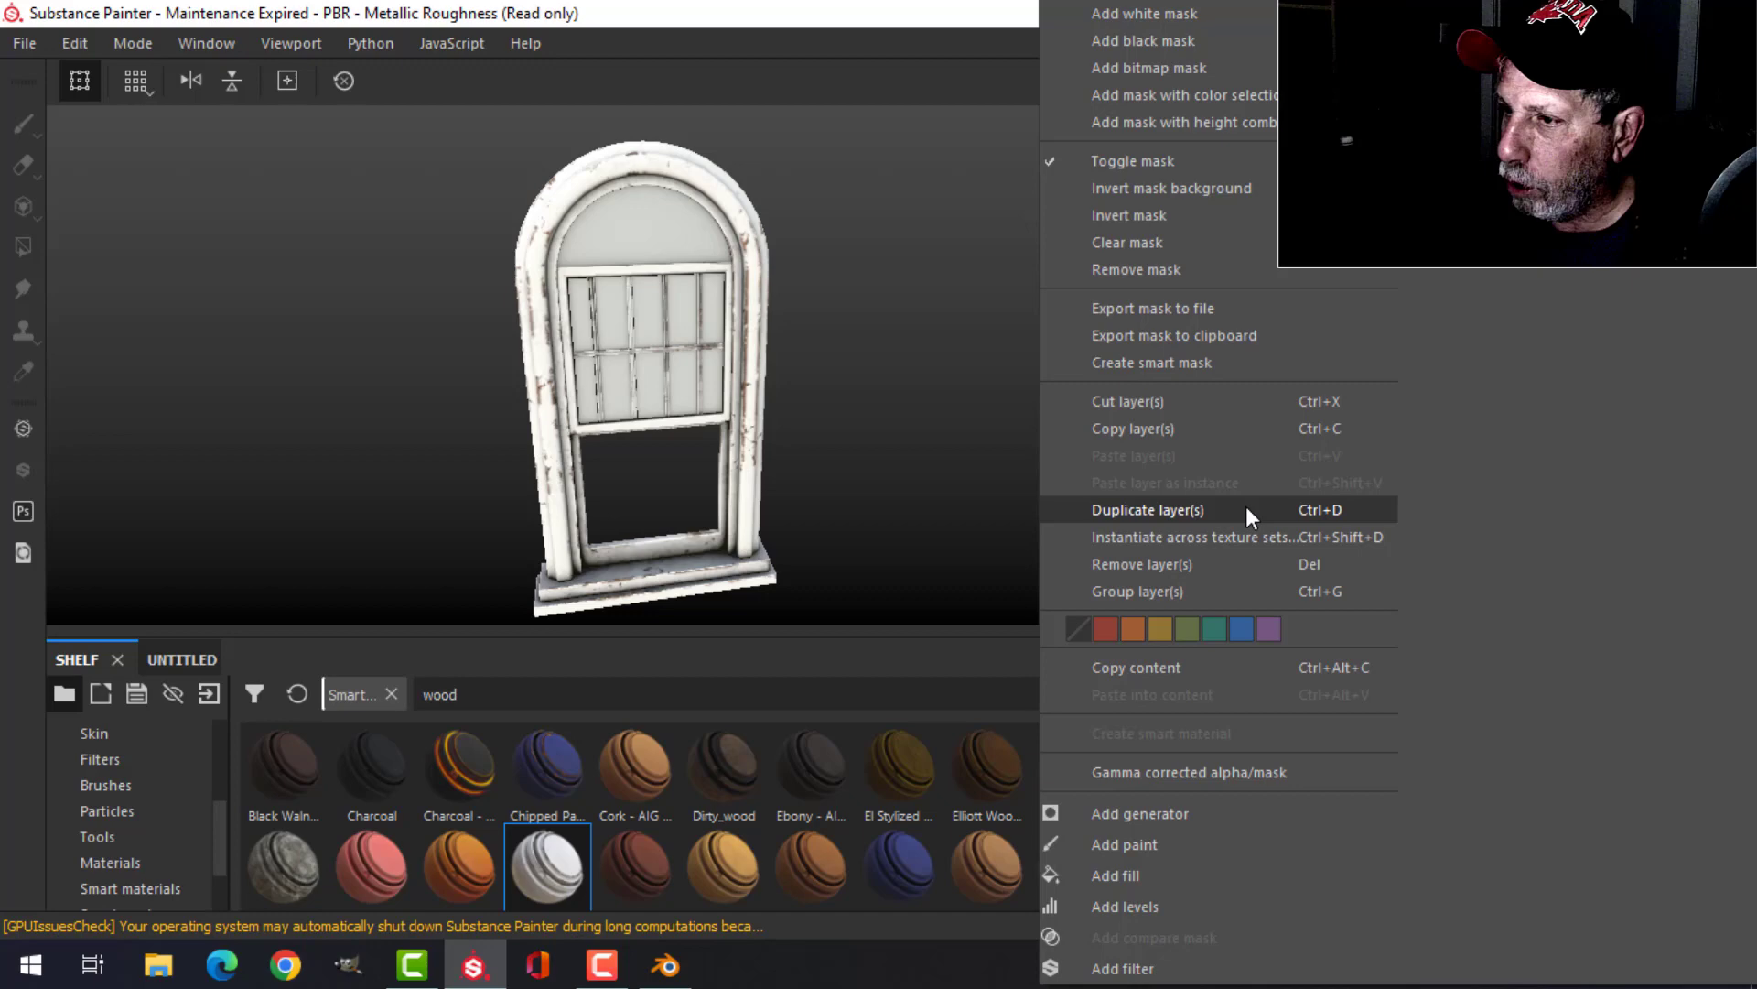
{"action": "left_click", "coordinate": [1247, 509]}
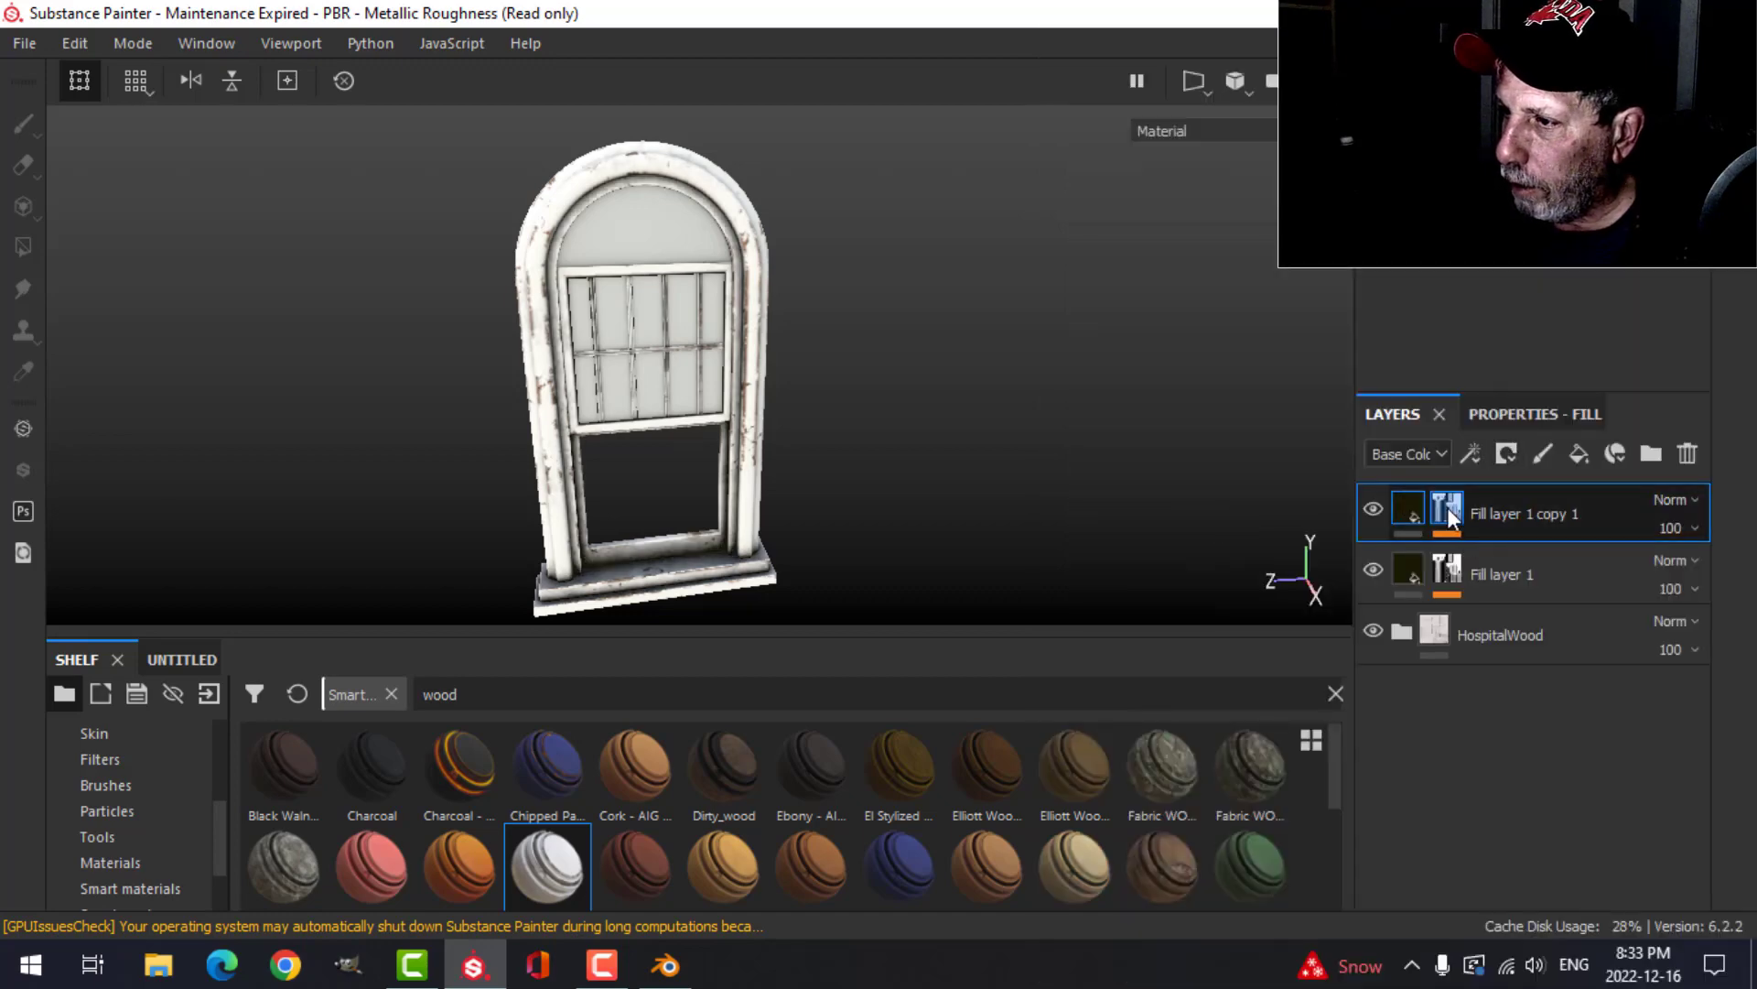
{"action": "left_click", "coordinate": [1447, 507]}
{"action": "left_click", "coordinate": [1502, 459]}
{"action": "left_click", "coordinate": [1530, 509]}
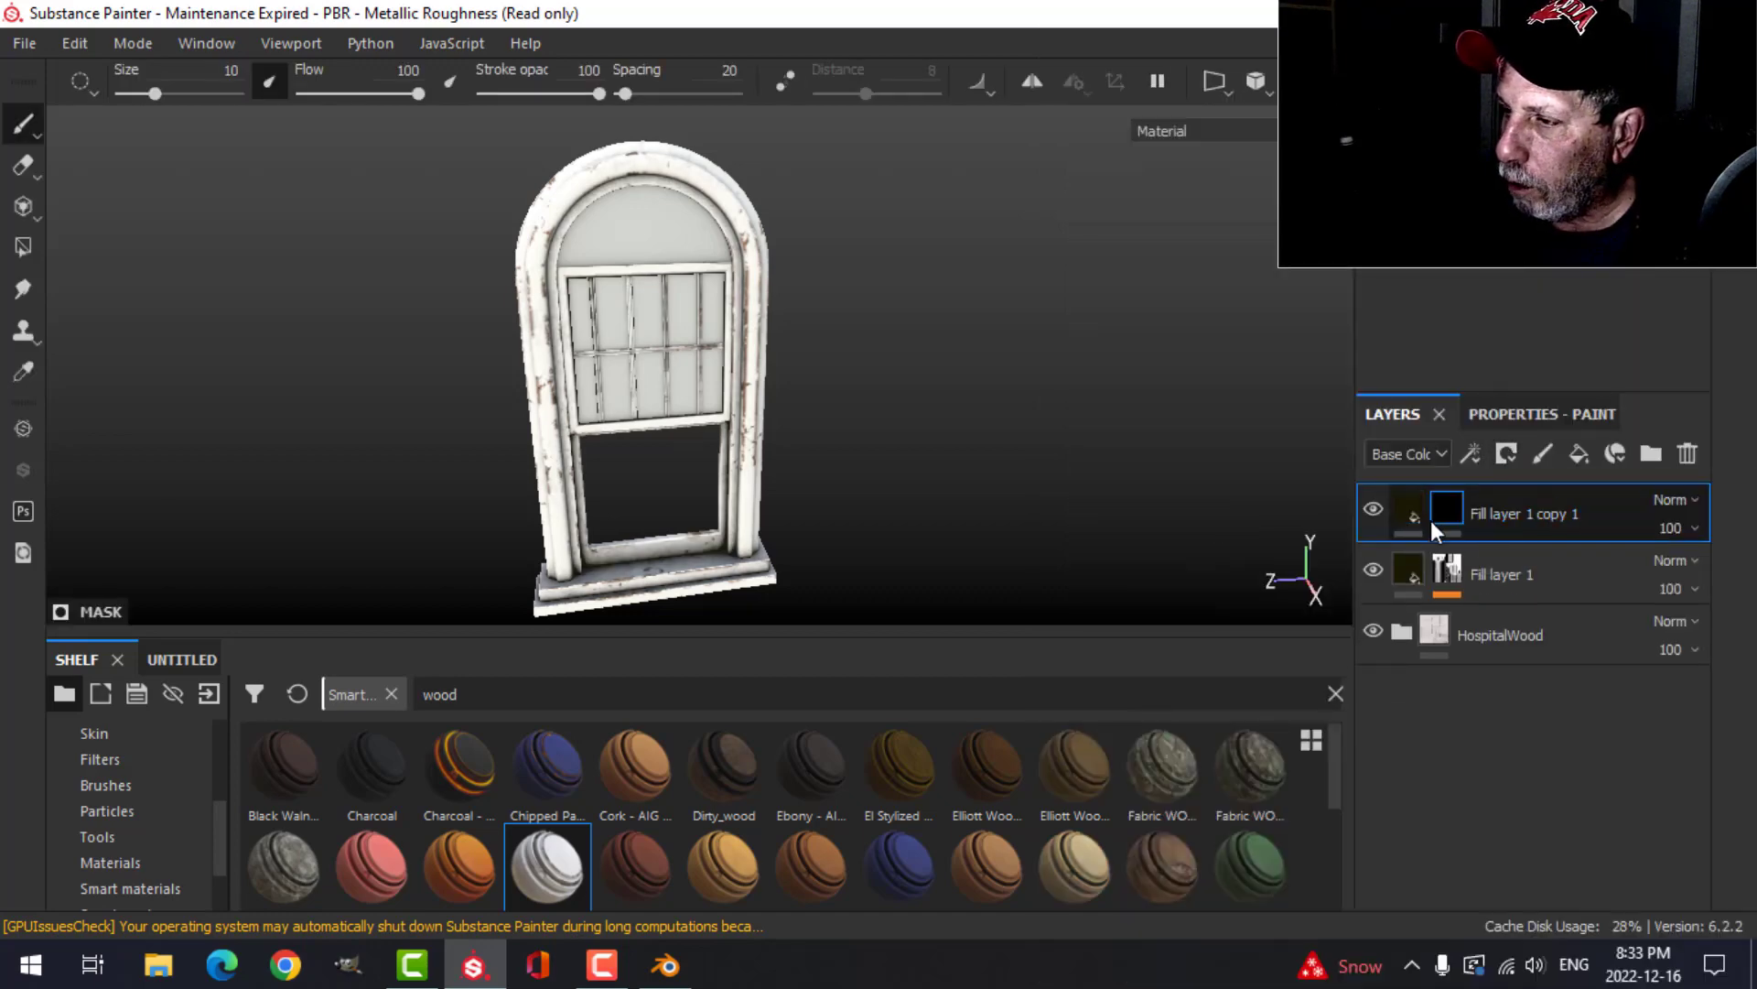
Step: Add a Metal Edge Wear generator to the duplicated fill layer's mask
{"action": "left_click", "coordinate": [1471, 453]}
{"action": "left_click", "coordinate": [1524, 488]}
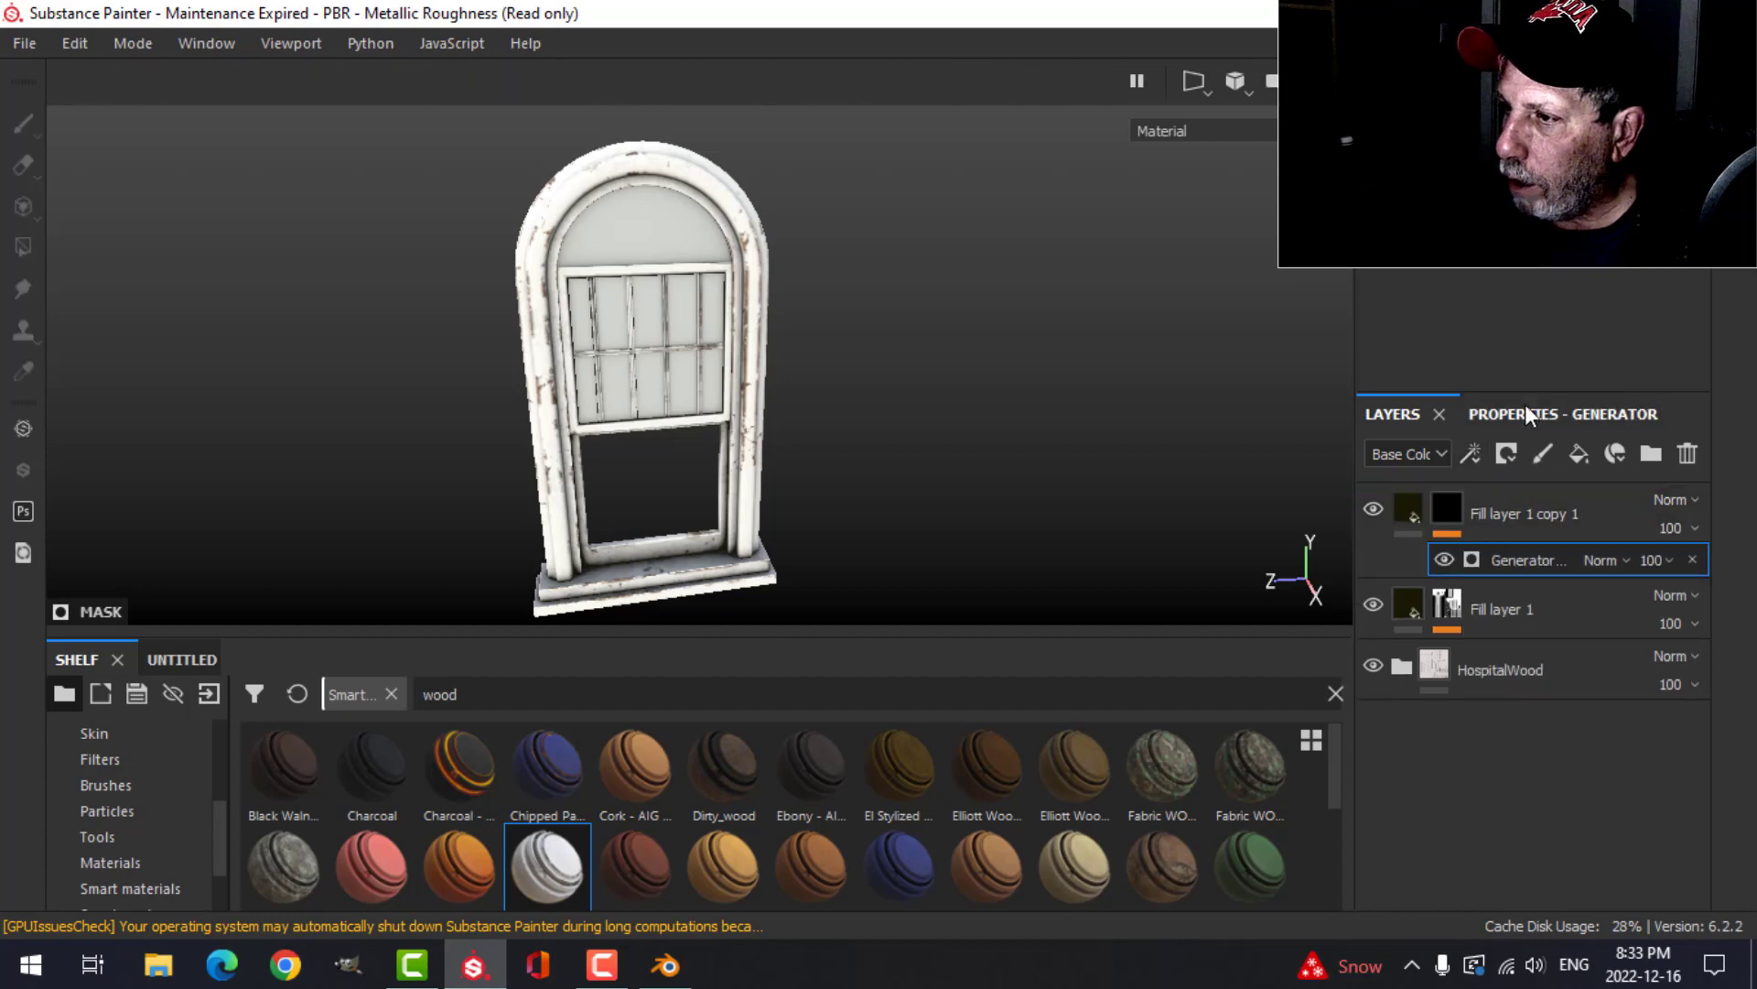
{"action": "left_click", "coordinate": [1525, 408]}
{"action": "left_click", "coordinate": [1531, 491]}
{"action": "left_click", "coordinate": [1569, 734]}
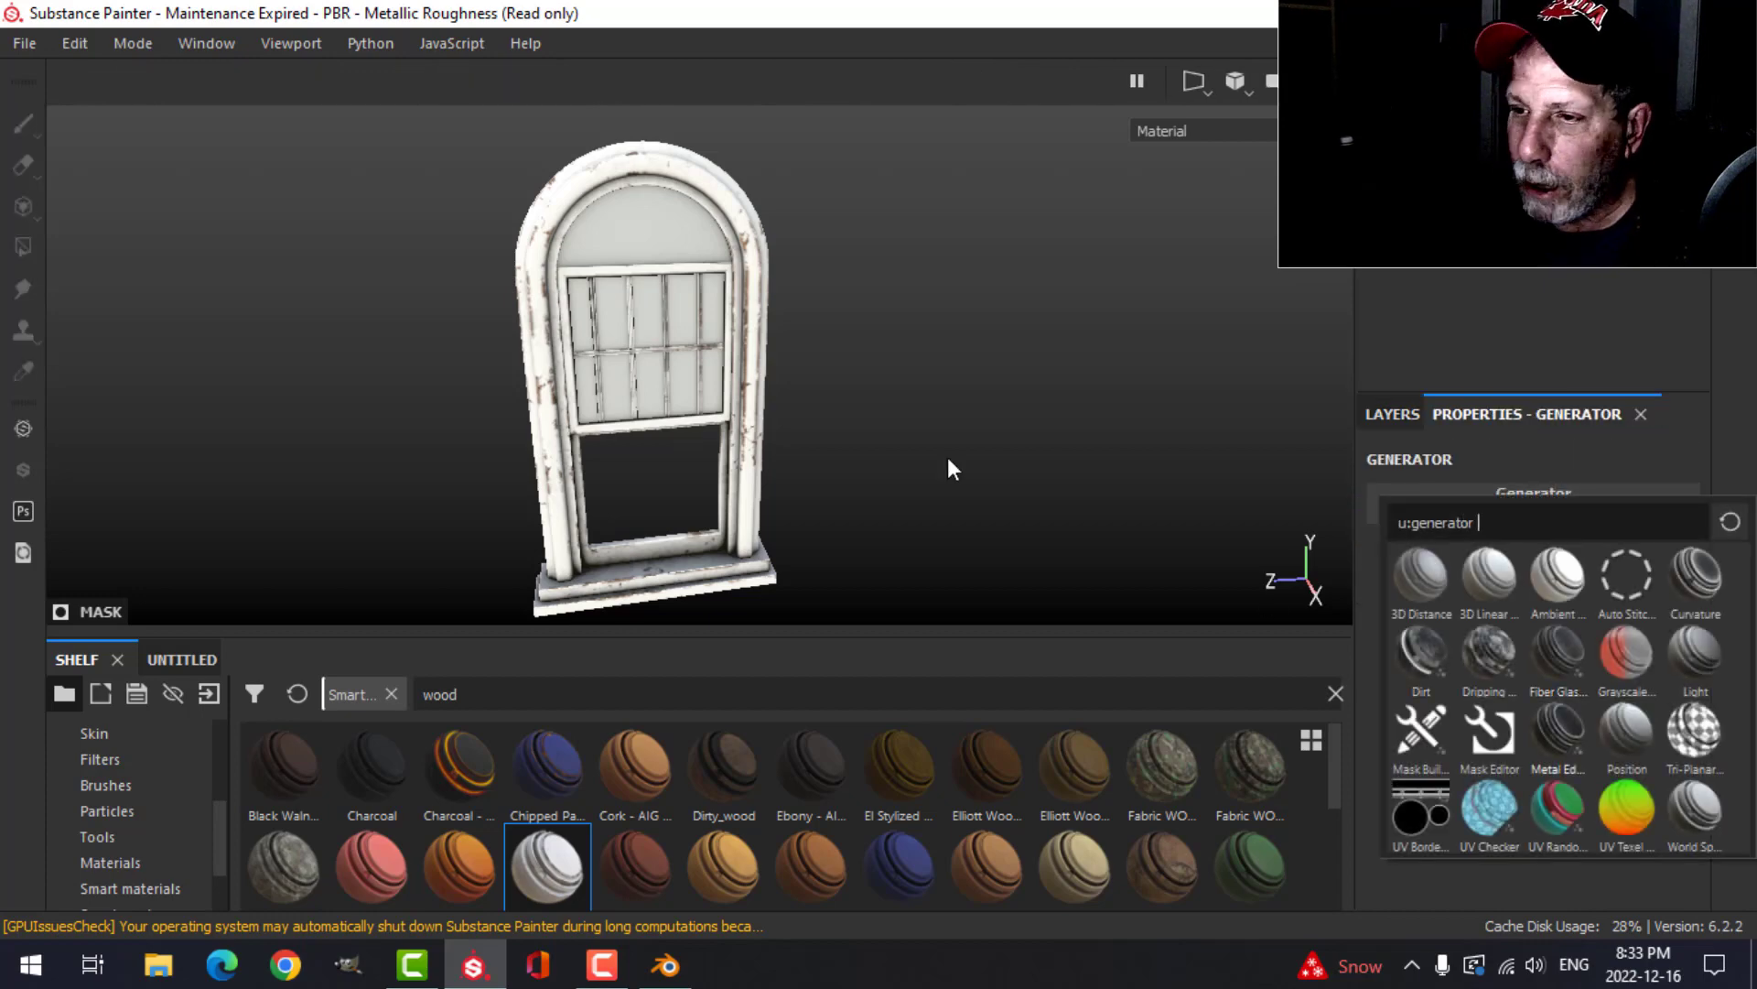
Step: Set the edge wear generator's Wear Level to 0.63 and raise its Grunge Amount slightly
{"action": "scroll", "coordinate": [843, 353], "scroll_direction": "up", "scroll_amount": 3}
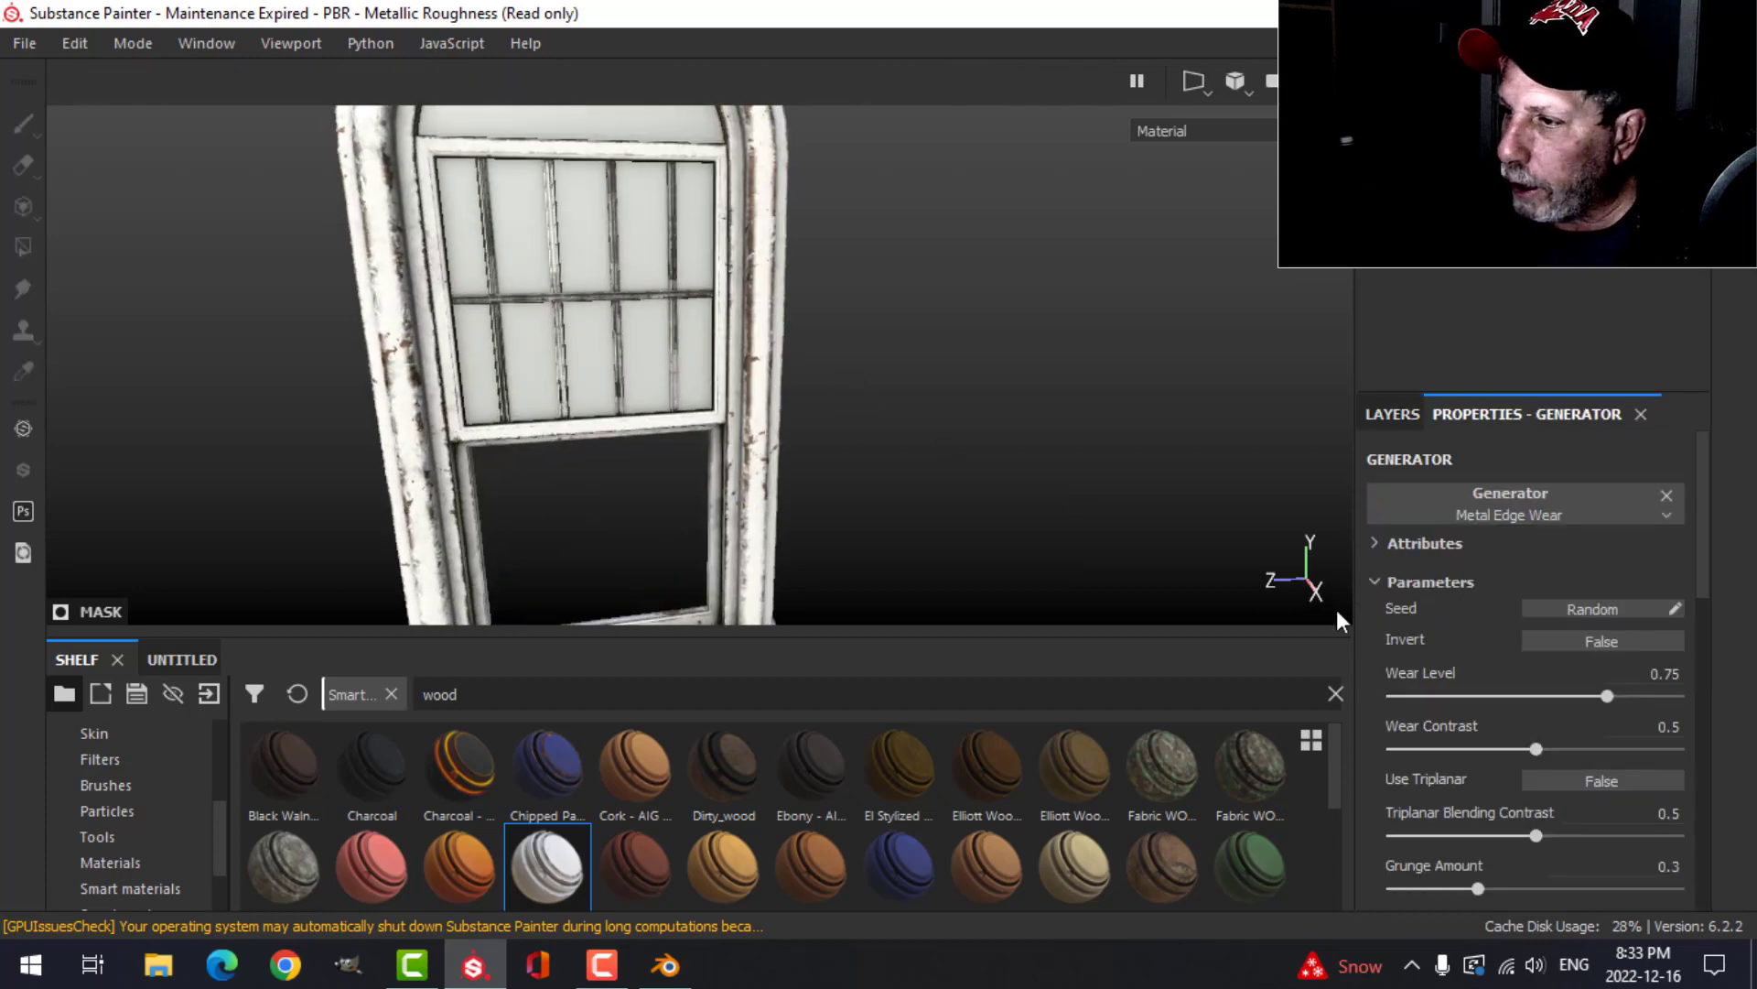
{"action": "left_click_drag", "start_coordinate": [1596, 696], "coordinate": [1573, 696]}
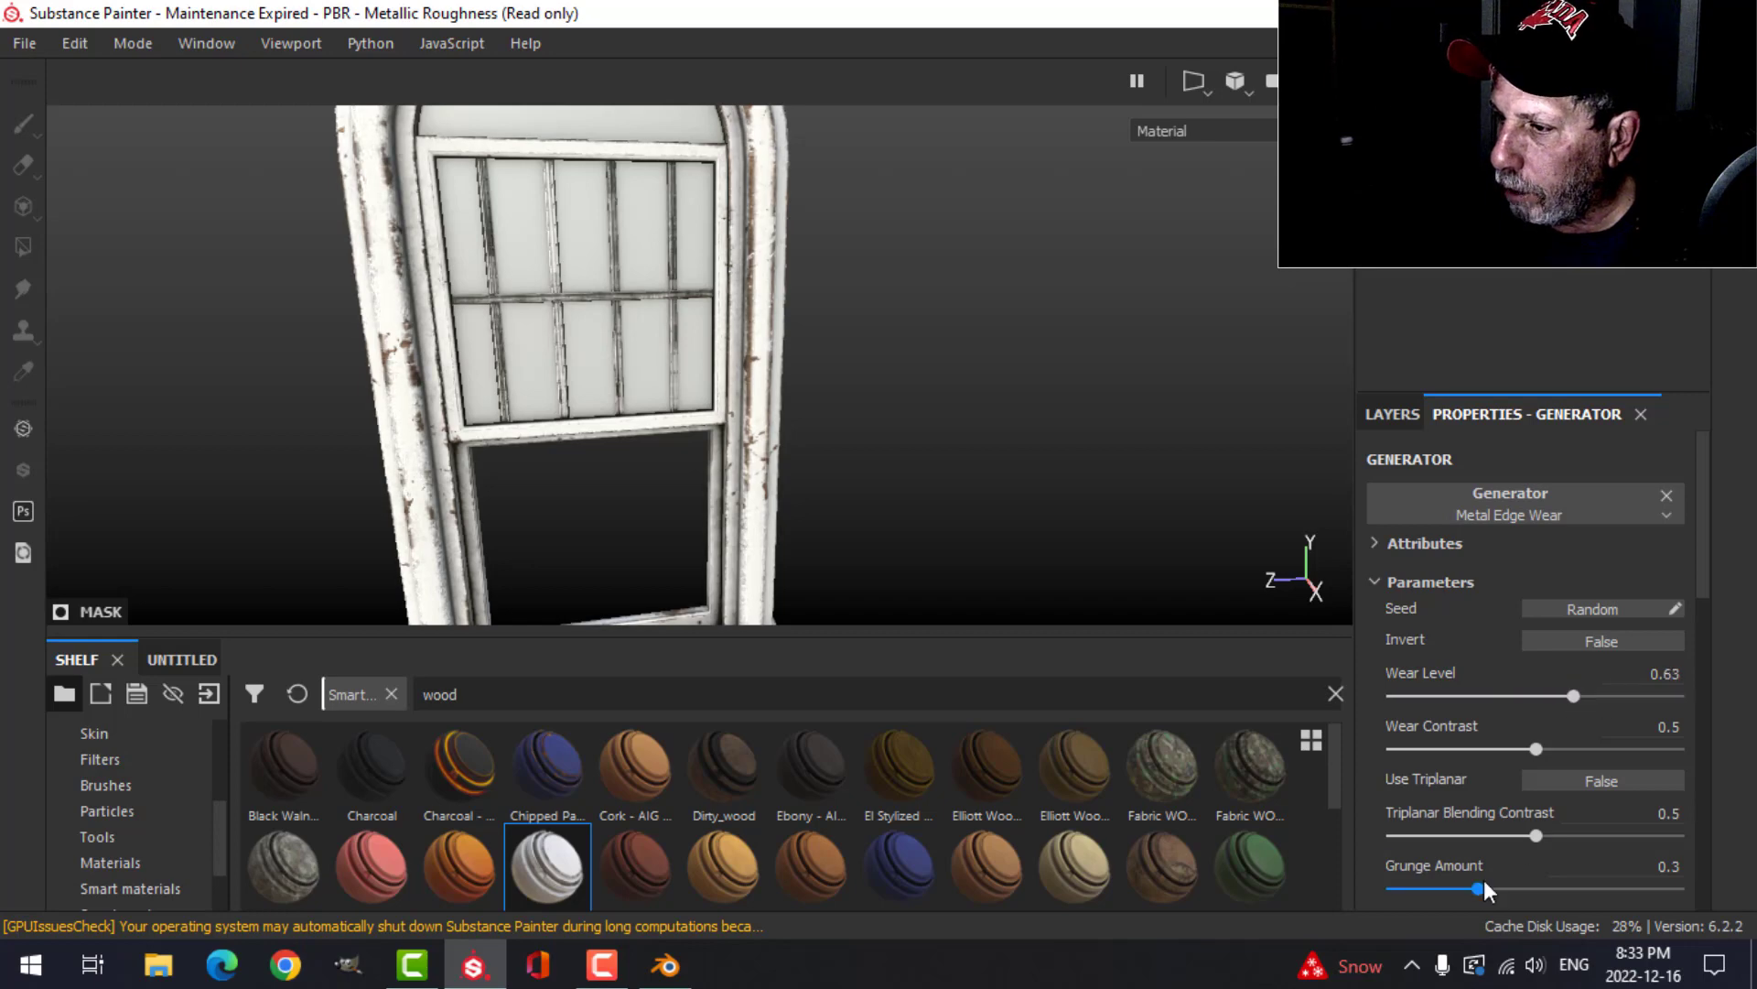
{"action": "left_click_drag", "start_coordinate": [1480, 888], "coordinate": [1491, 888]}
{"action": "left_click_drag", "start_coordinate": [866, 427], "coordinate": [934, 376], "text": "alt"}
Step: Select the GlassArchedWindow1 texture set and delete its default layer
{"action": "key", "text": "1"}
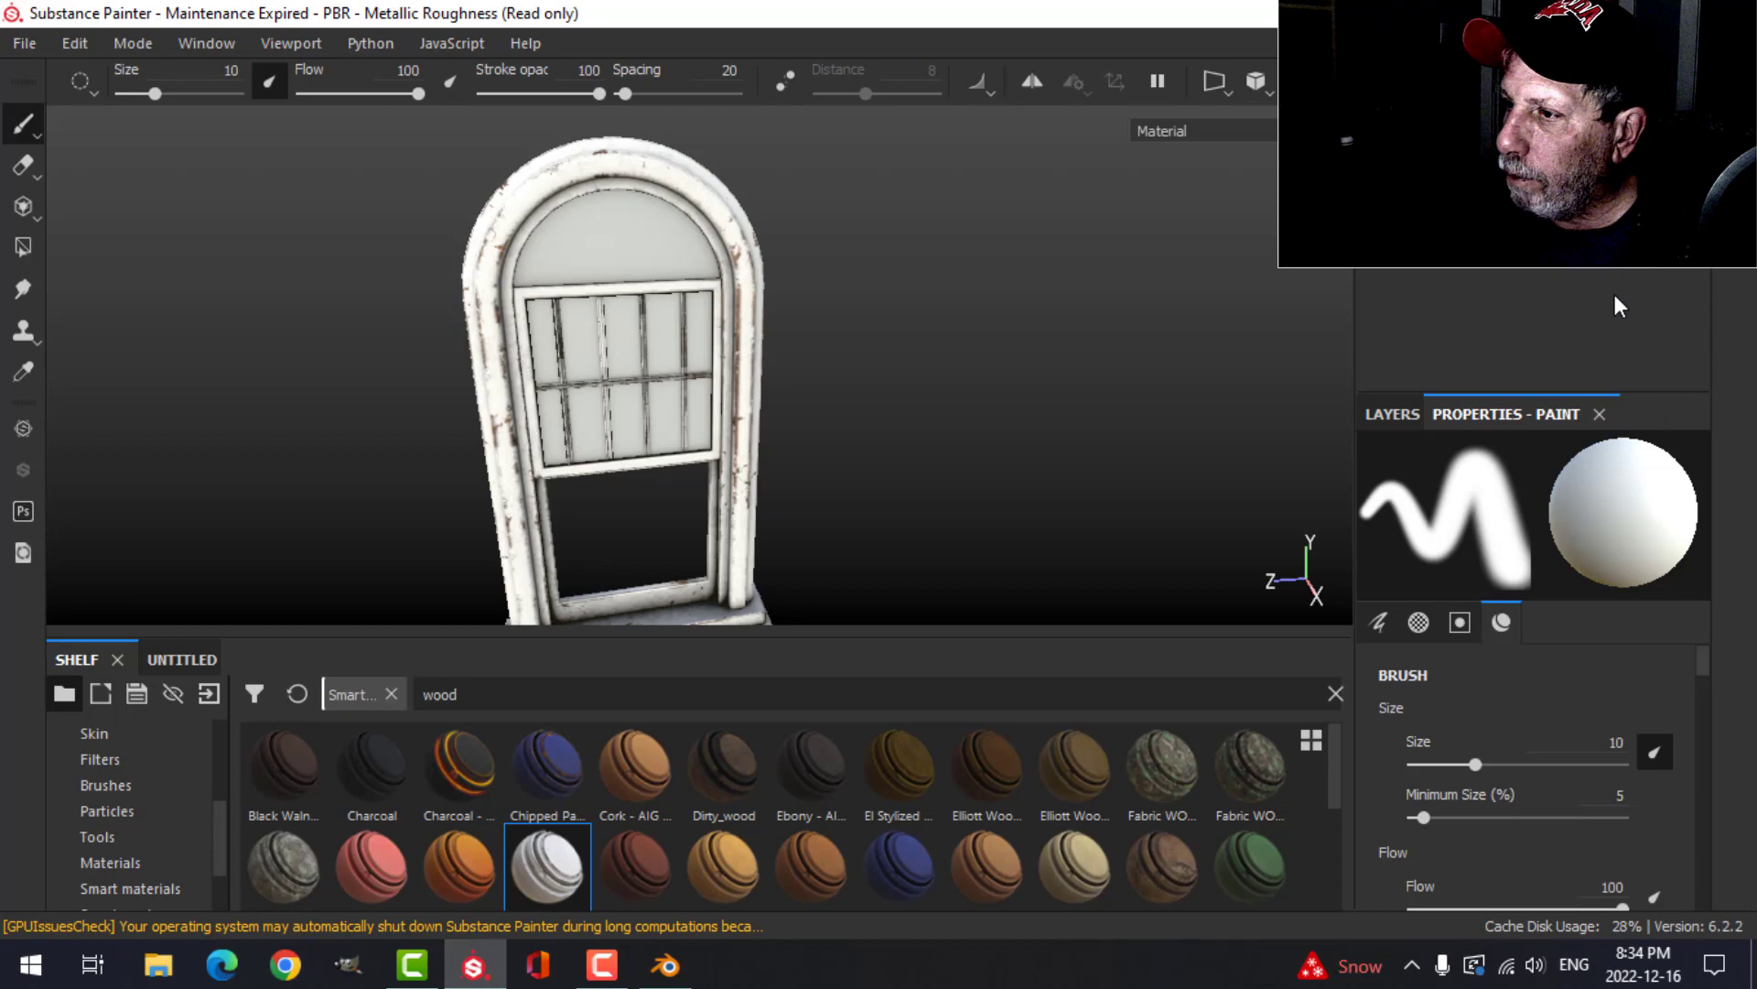
{"action": "left_click", "coordinate": [1386, 416]}
{"action": "left_click", "coordinate": [1682, 459]}
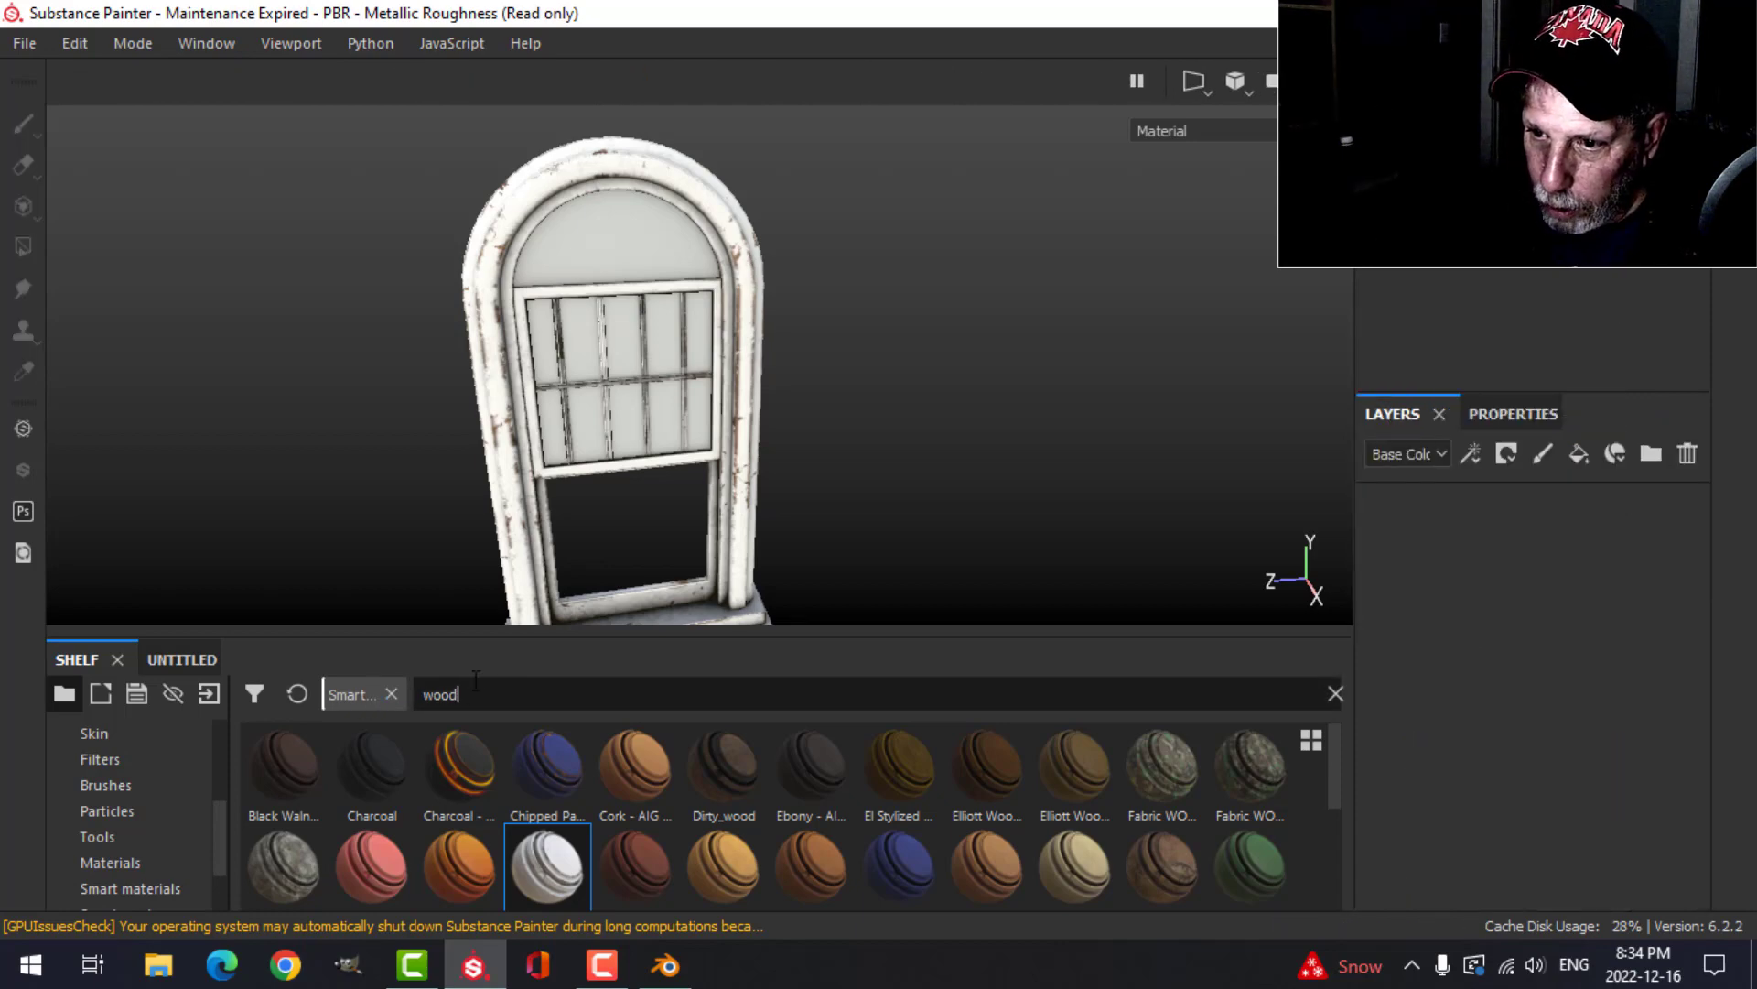
Step: Search the smart materials for "glass" and apply Glass Film Dirty Mirror to the window panes
{"action": "double_click", "coordinate": [426, 695]}
{"action": "type", "text": "glass"}
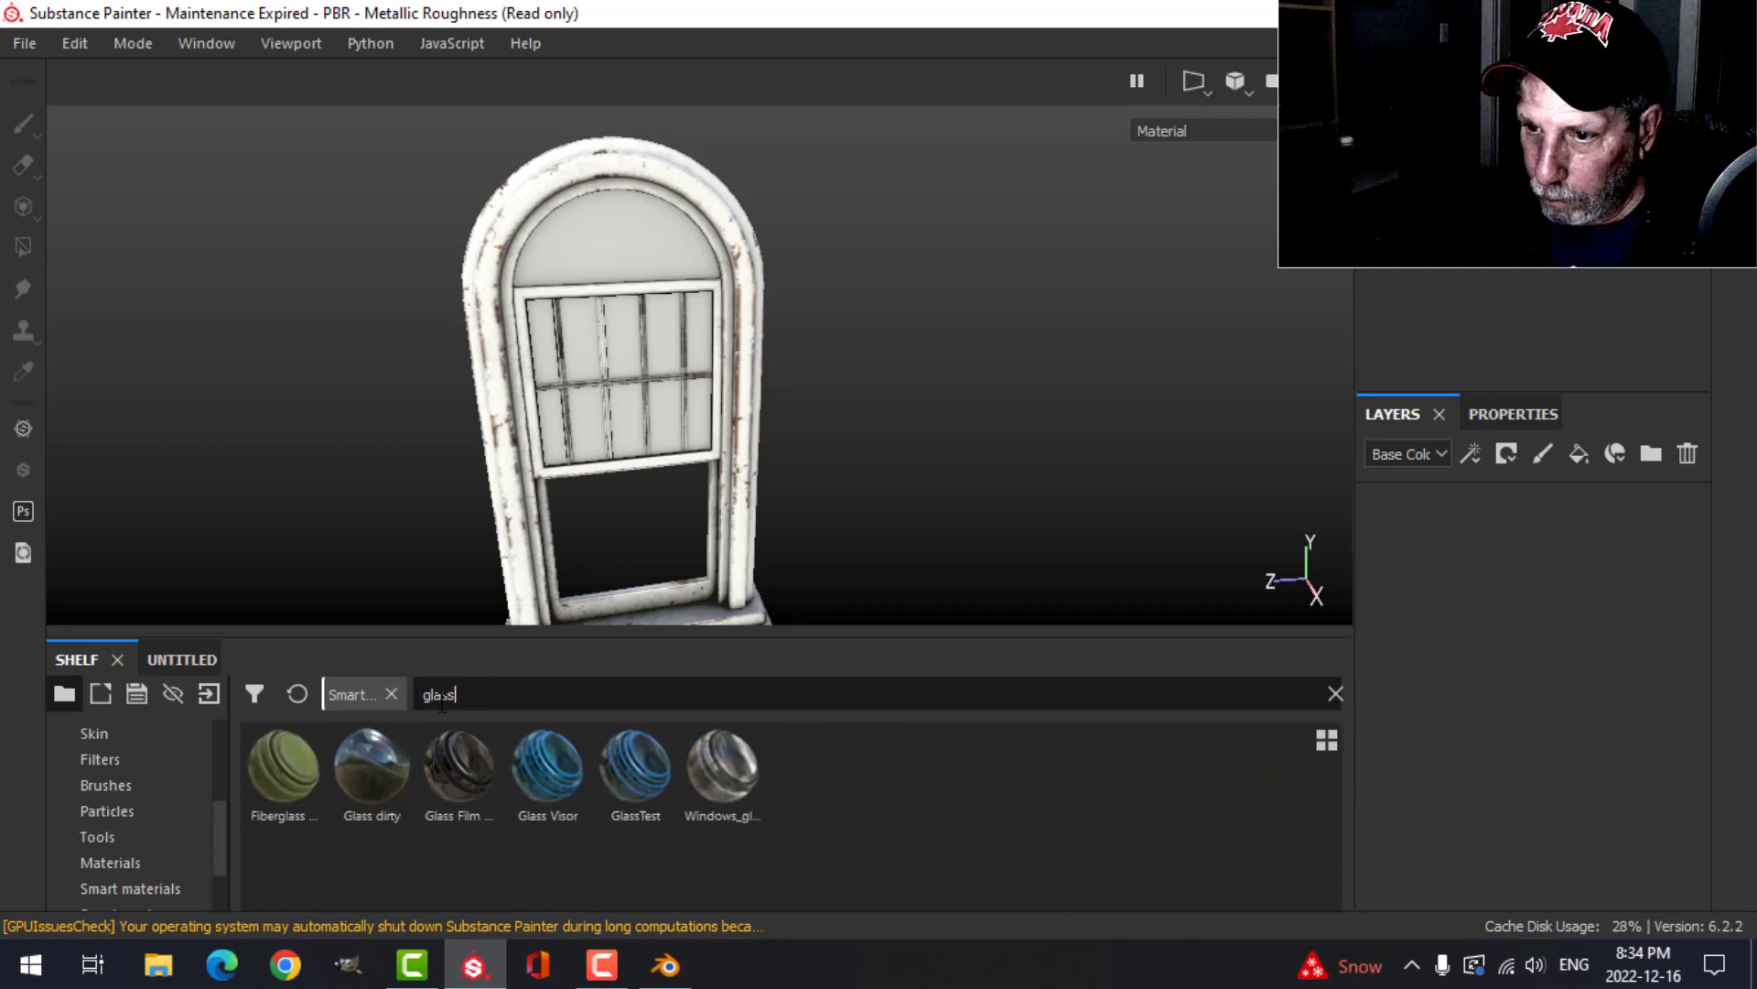
{"action": "left_click_drag", "start_coordinate": [458, 764], "coordinate": [1509, 646]}
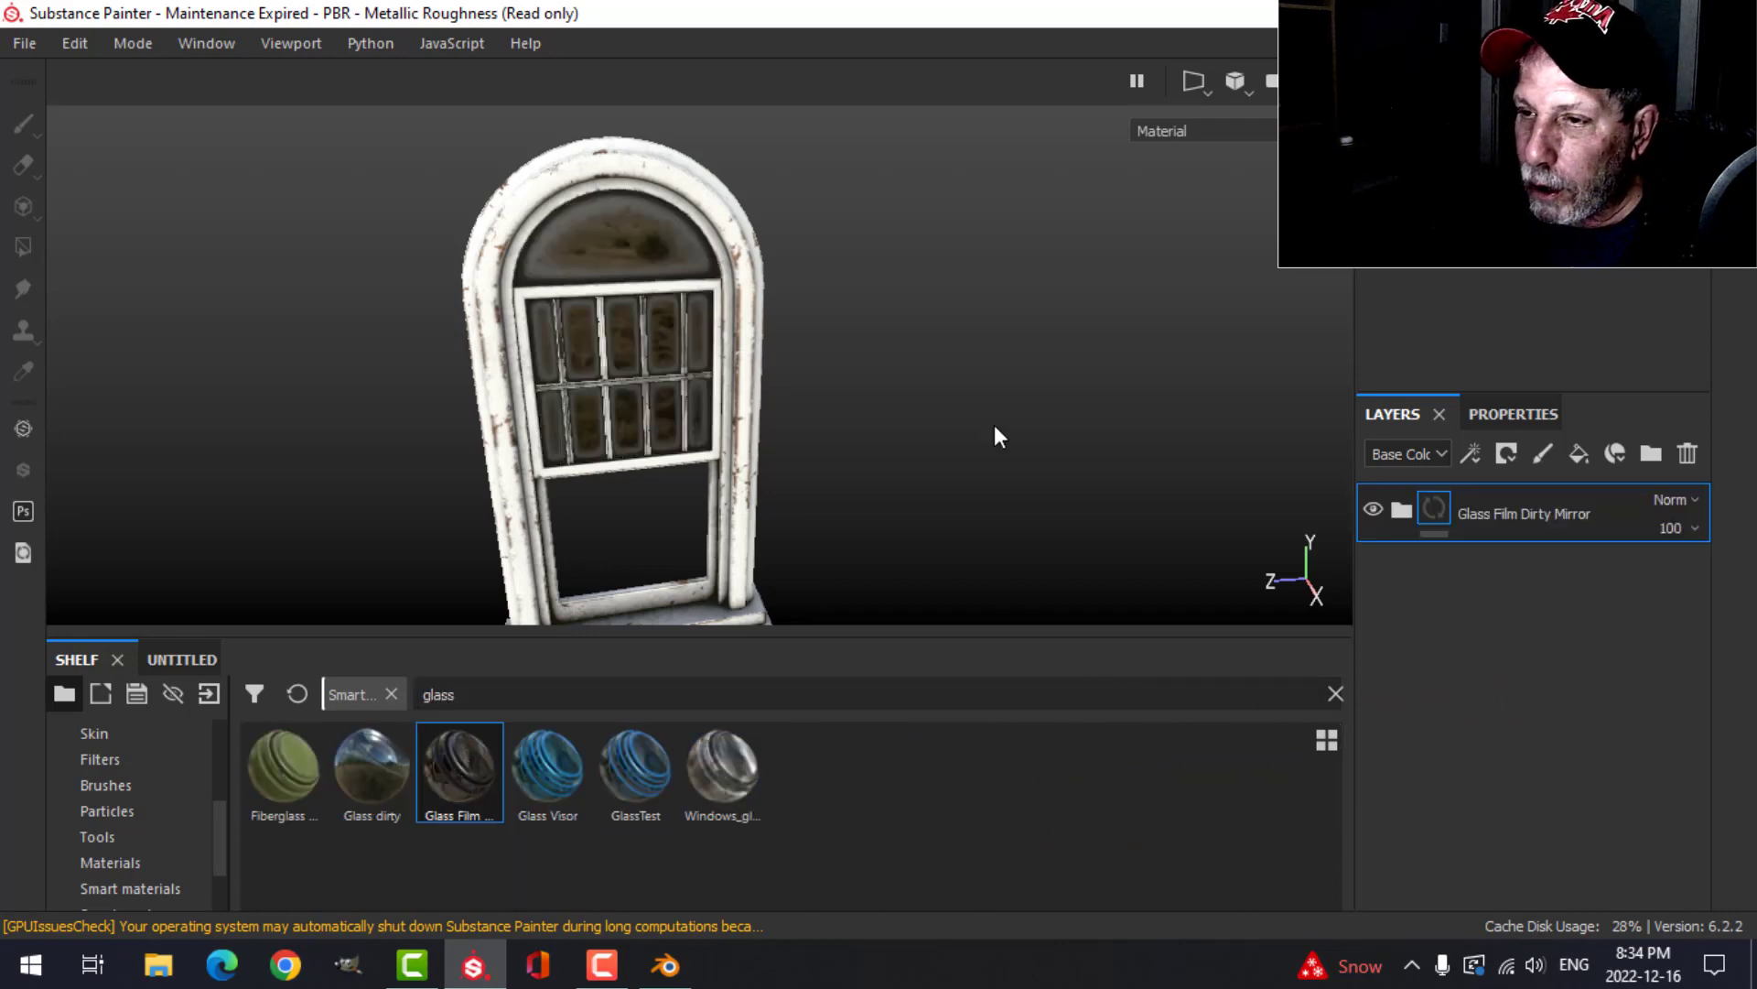
{"action": "left_click_drag", "start_coordinate": [994, 425], "coordinate": [831, 381], "text": "alt"}
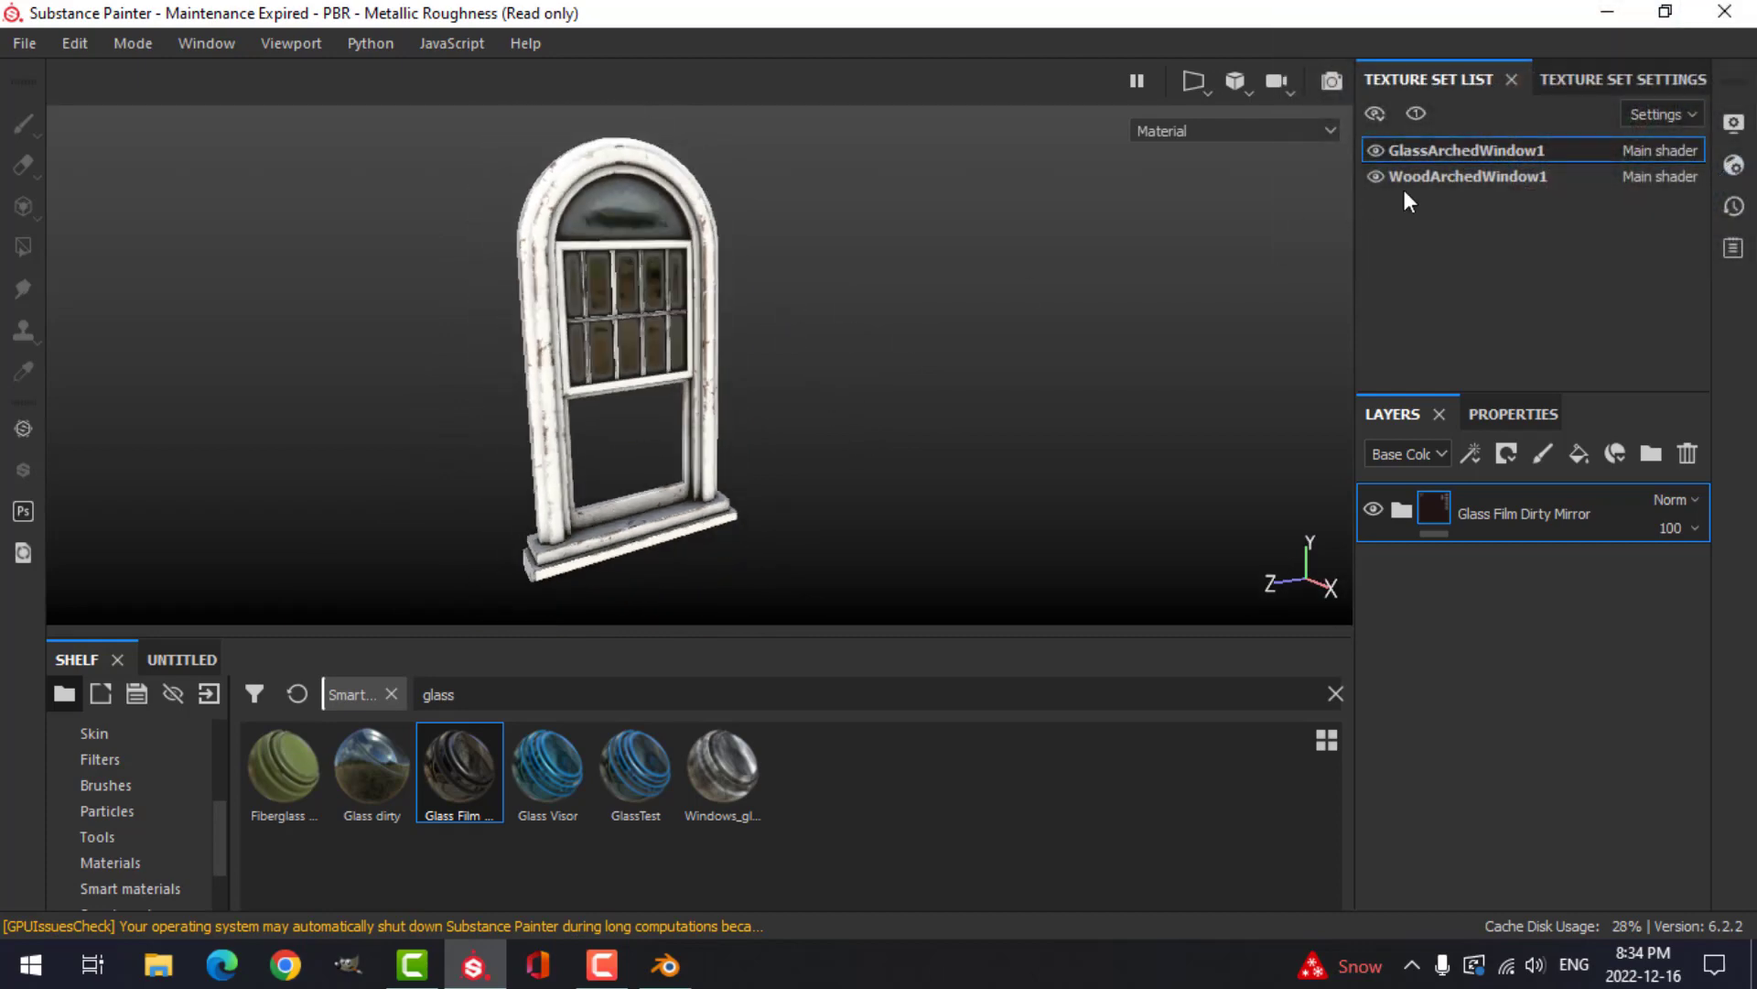
Step: Set the WoodArchedWindow1 texture set's size to 2048
{"action": "left_click", "coordinate": [1409, 178]}
{"action": "left_click", "coordinate": [1597, 82]}
{"action": "scroll", "coordinate": [1463, 184], "scroll_direction": "up", "scroll_amount": 10}
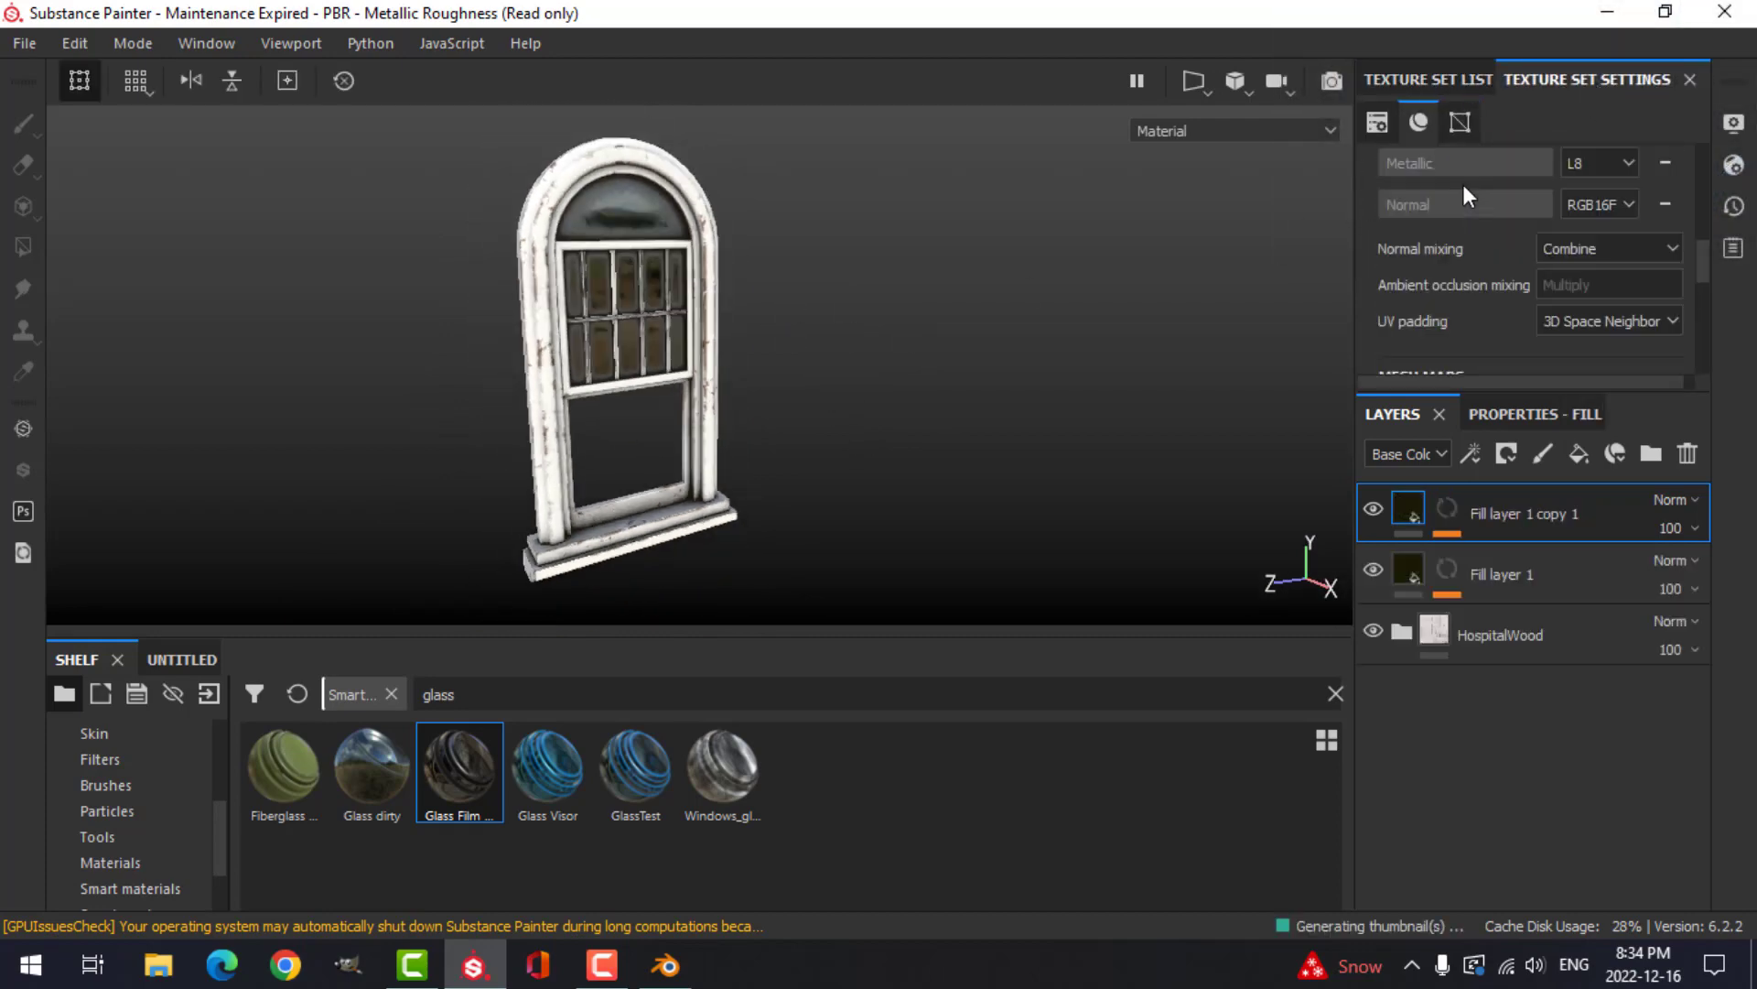
{"action": "left_click", "coordinate": [1518, 255]}
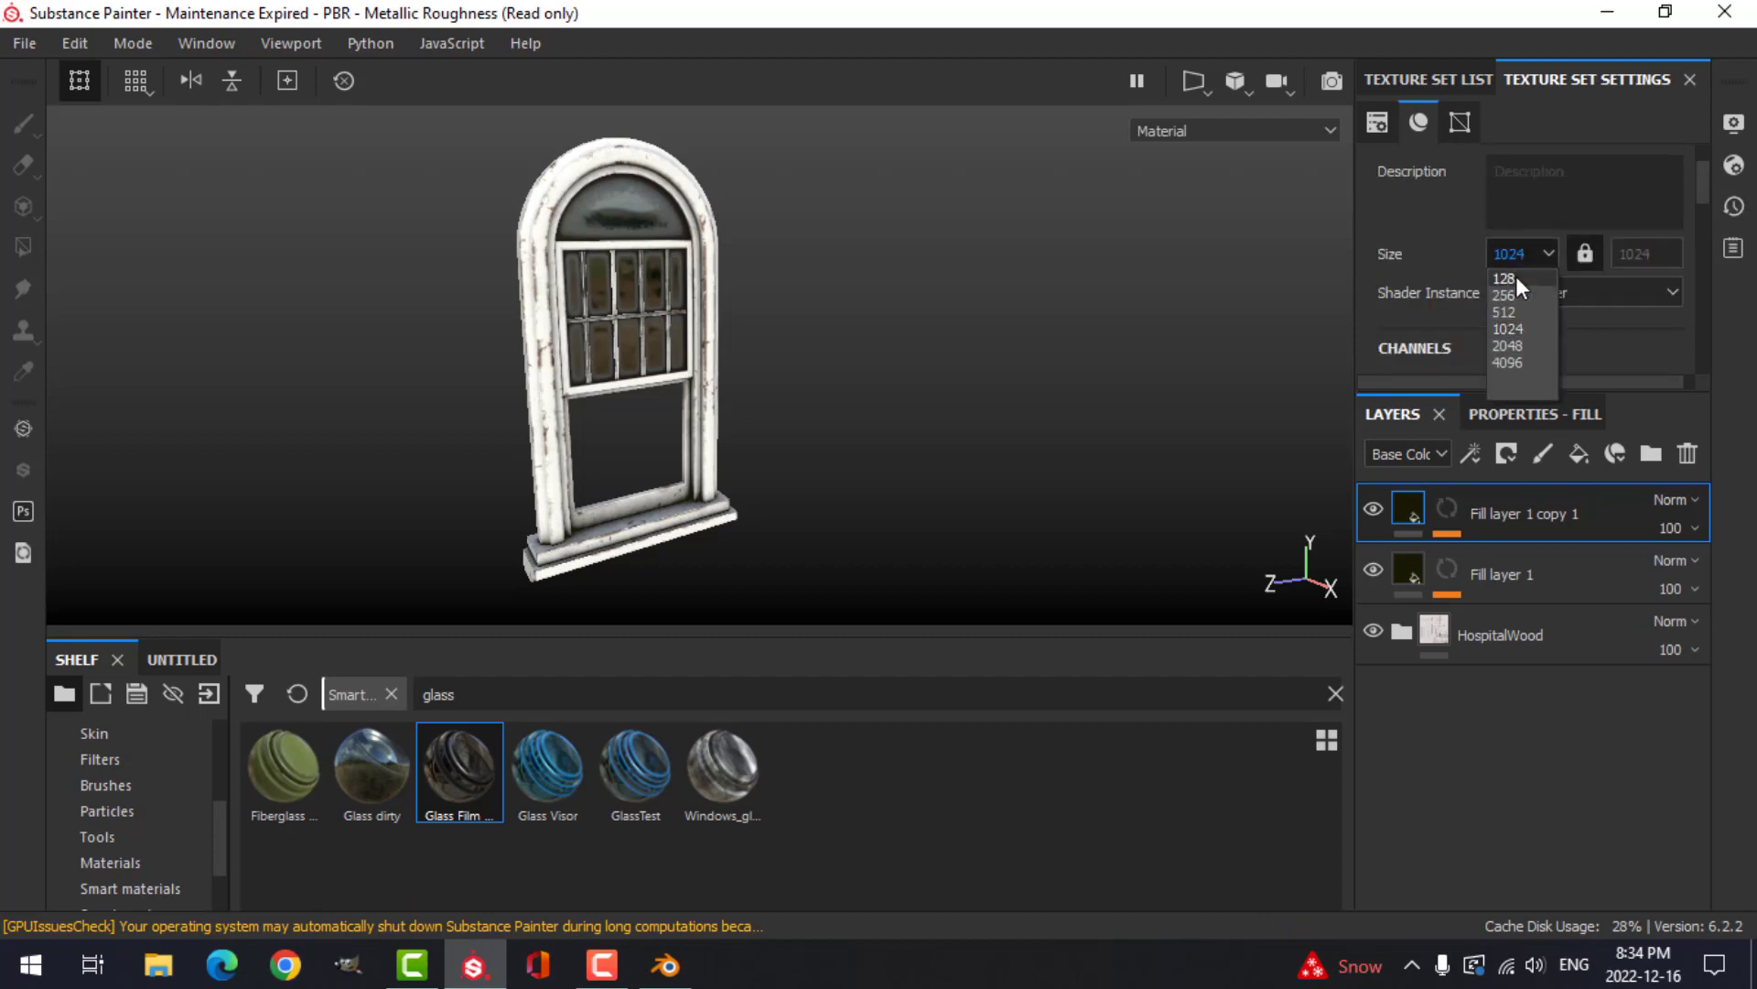
{"action": "left_click", "coordinate": [1512, 345]}
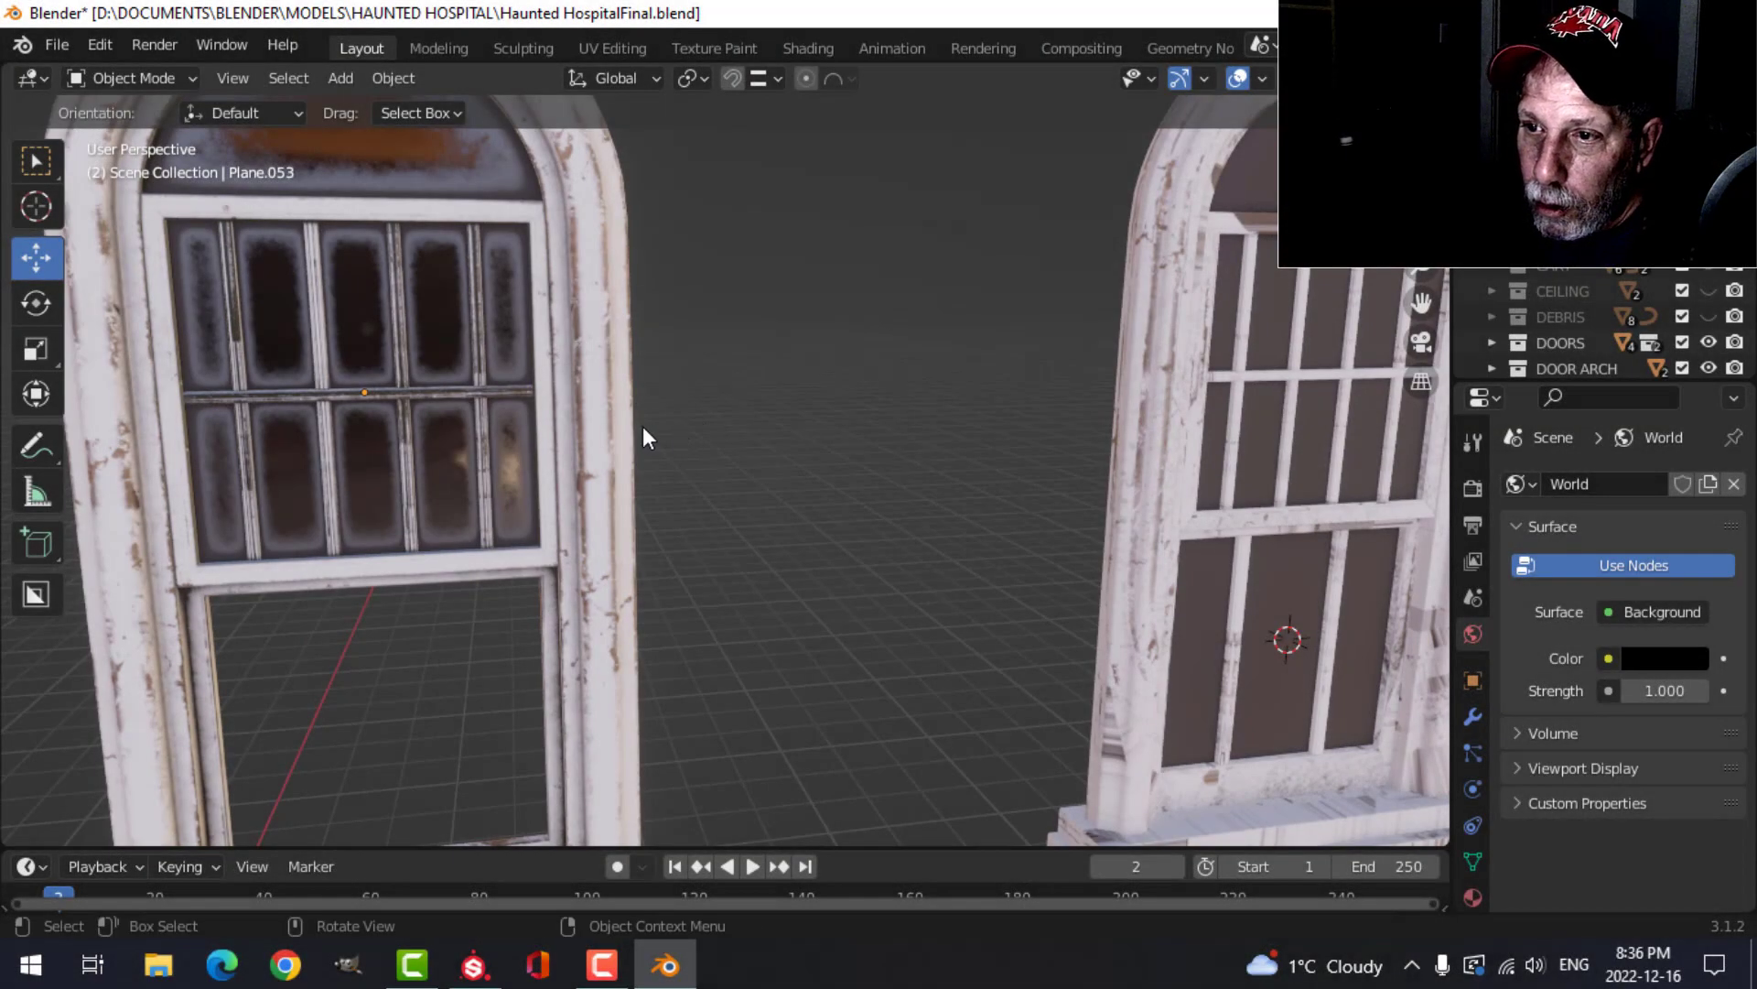
{"action": "scroll", "coordinate": [642, 427], "scroll_direction": "down", "scroll_amount": 5}
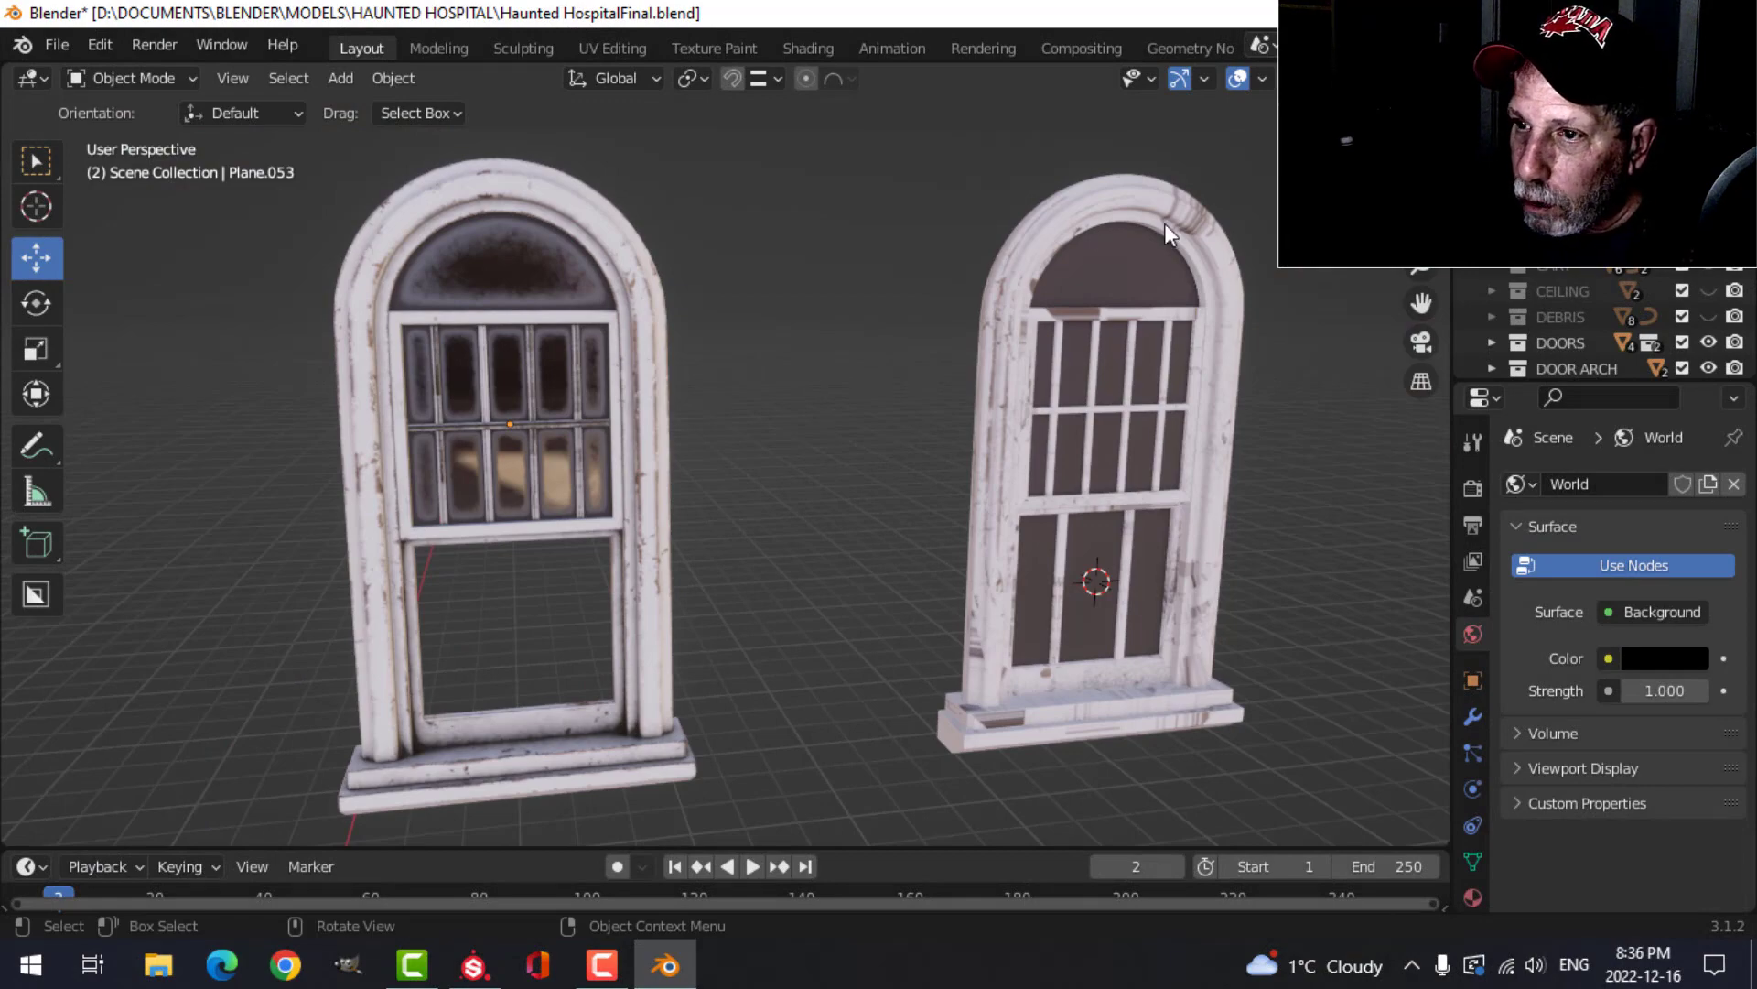
{"action": "scroll", "coordinate": [685, 397], "scroll_direction": "up", "scroll_amount": 2}
{"action": "scroll", "coordinate": [679, 403], "scroll_direction": "down", "scroll_amount": 7}
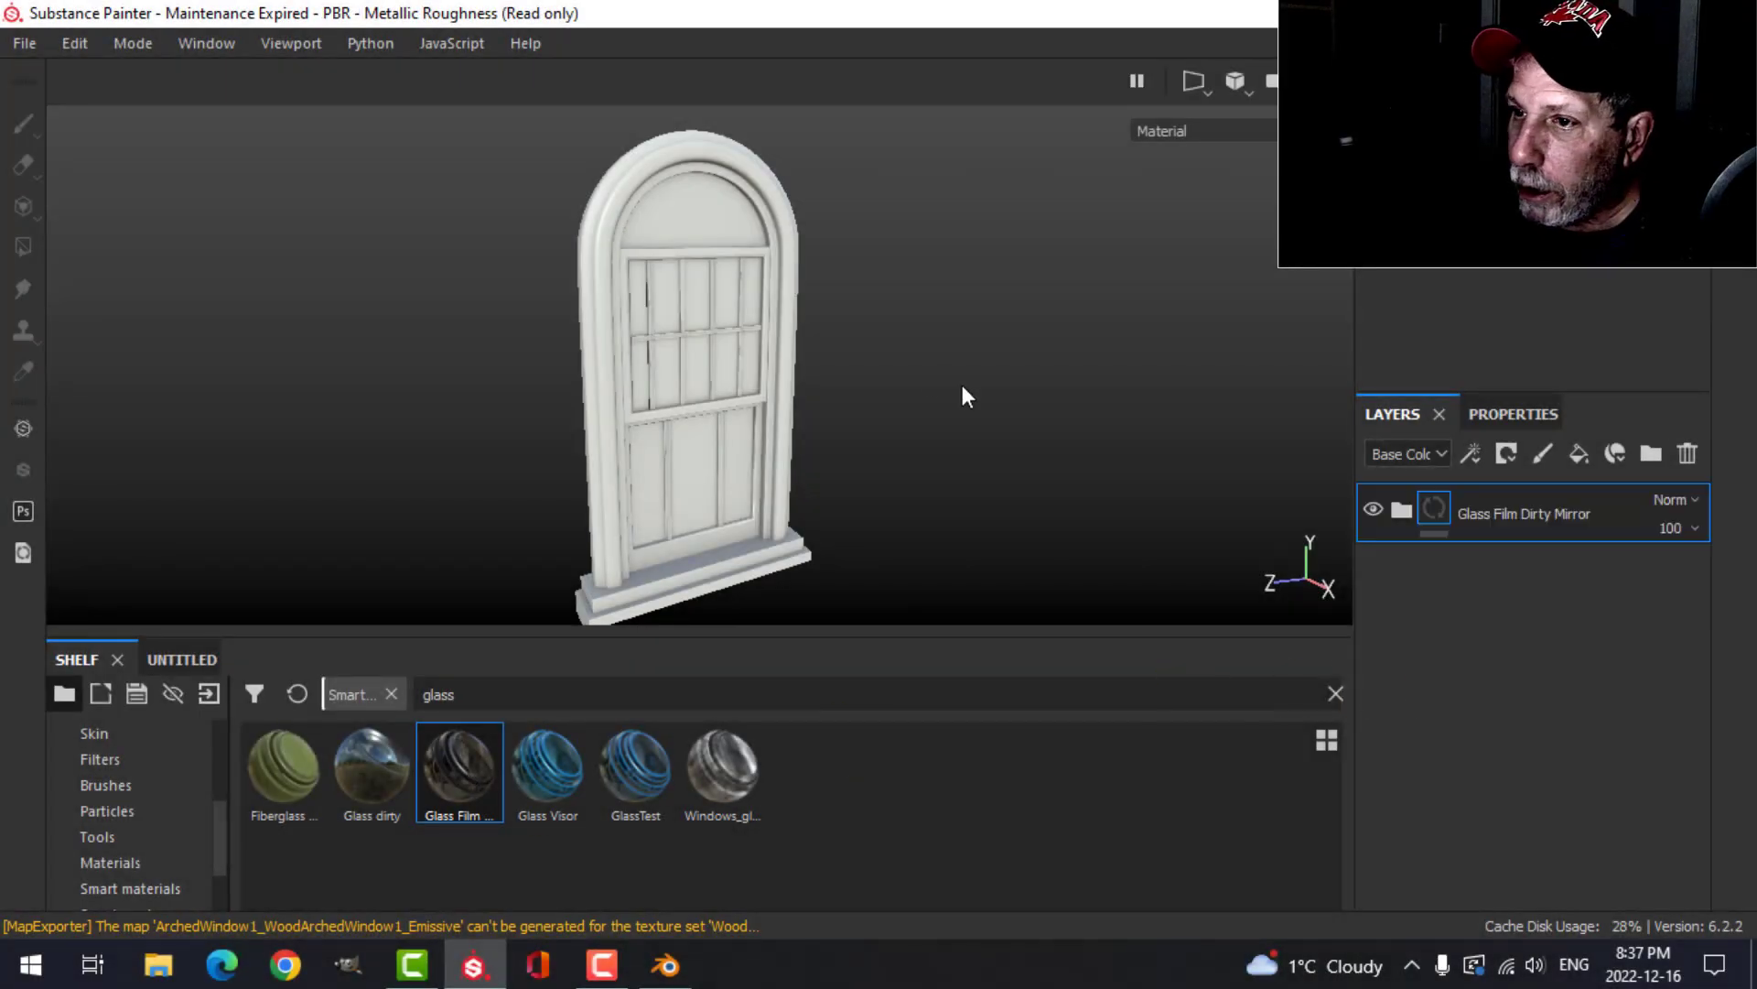
Step: Select the second arched window's wood texture set and delete its default Layer 1
{"action": "scroll", "coordinate": [928, 371], "scroll_direction": "up", "scroll_amount": 2}
{"action": "scroll", "coordinate": [928, 371], "scroll_direction": "down", "scroll_amount": 2}
{"action": "mouse_move", "coordinate": [928, 371]}
{"action": "left_mouse_down", "text": "alt"}
{"action": "mouse_move", "coordinate": [914, 385]}
{"action": "mouse_move", "coordinate": [928, 367]}
{"action": "mouse_move", "coordinate": [946, 384]}
{"action": "left_mouse_up", "text": "alt"}
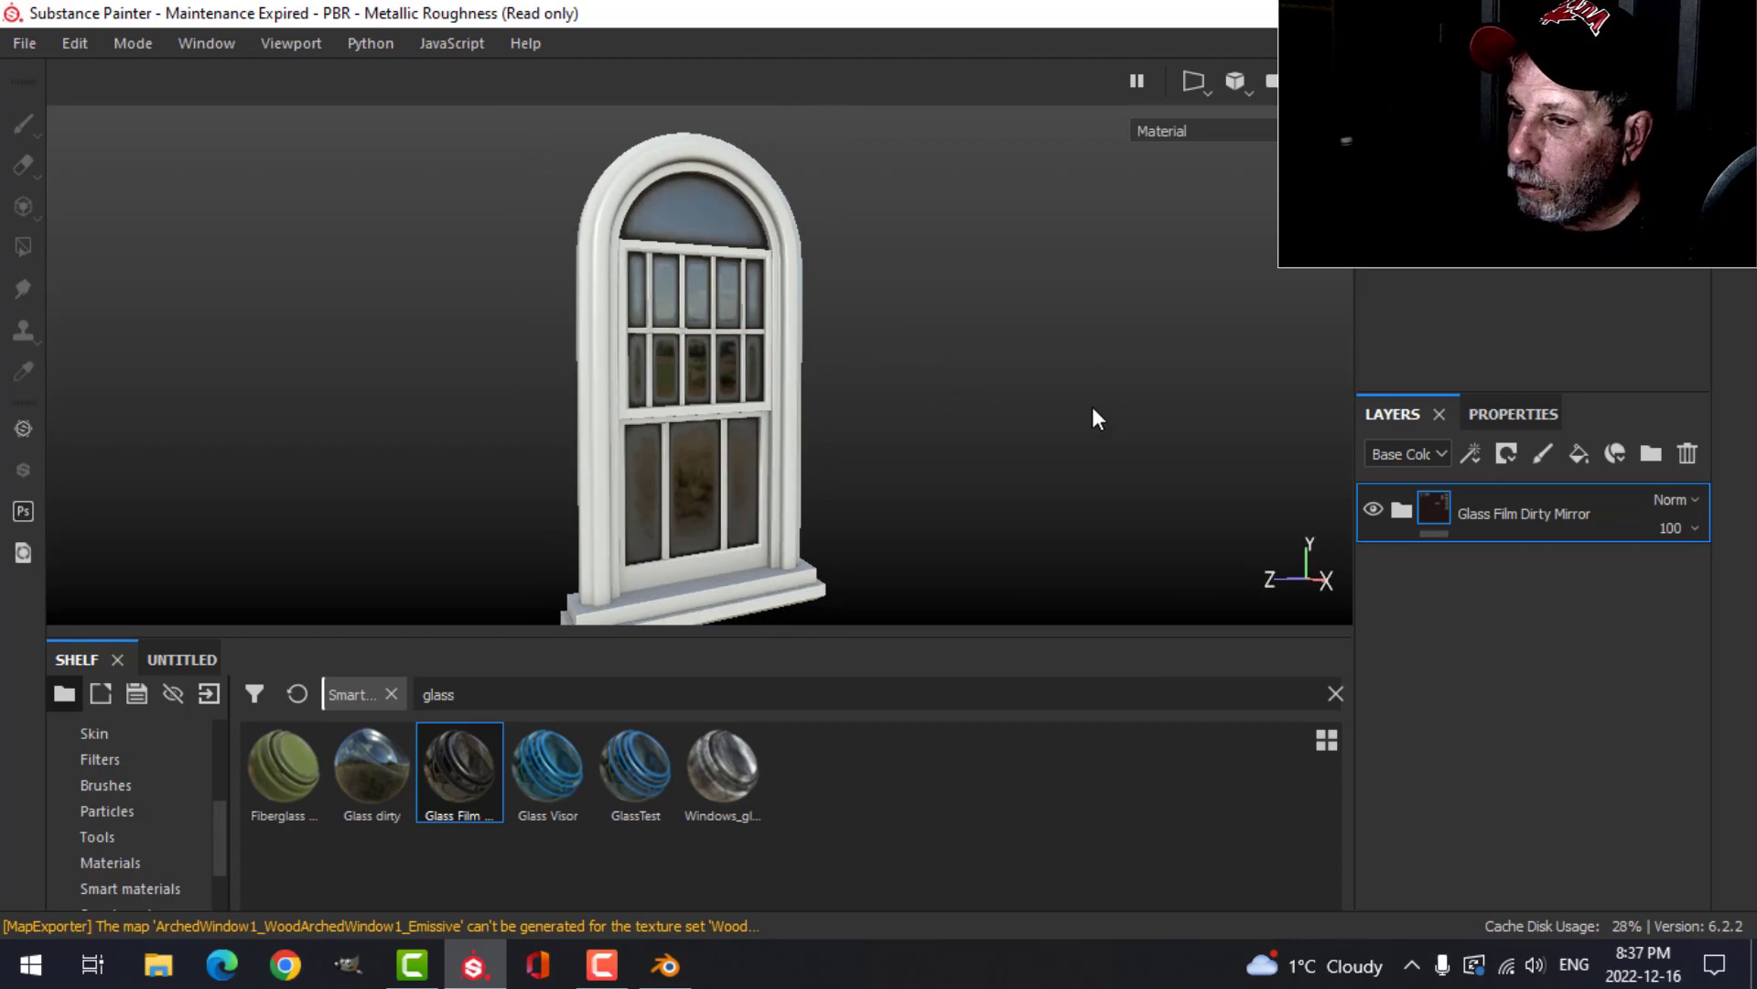
{"action": "left_click", "coordinate": [1483, 174]}
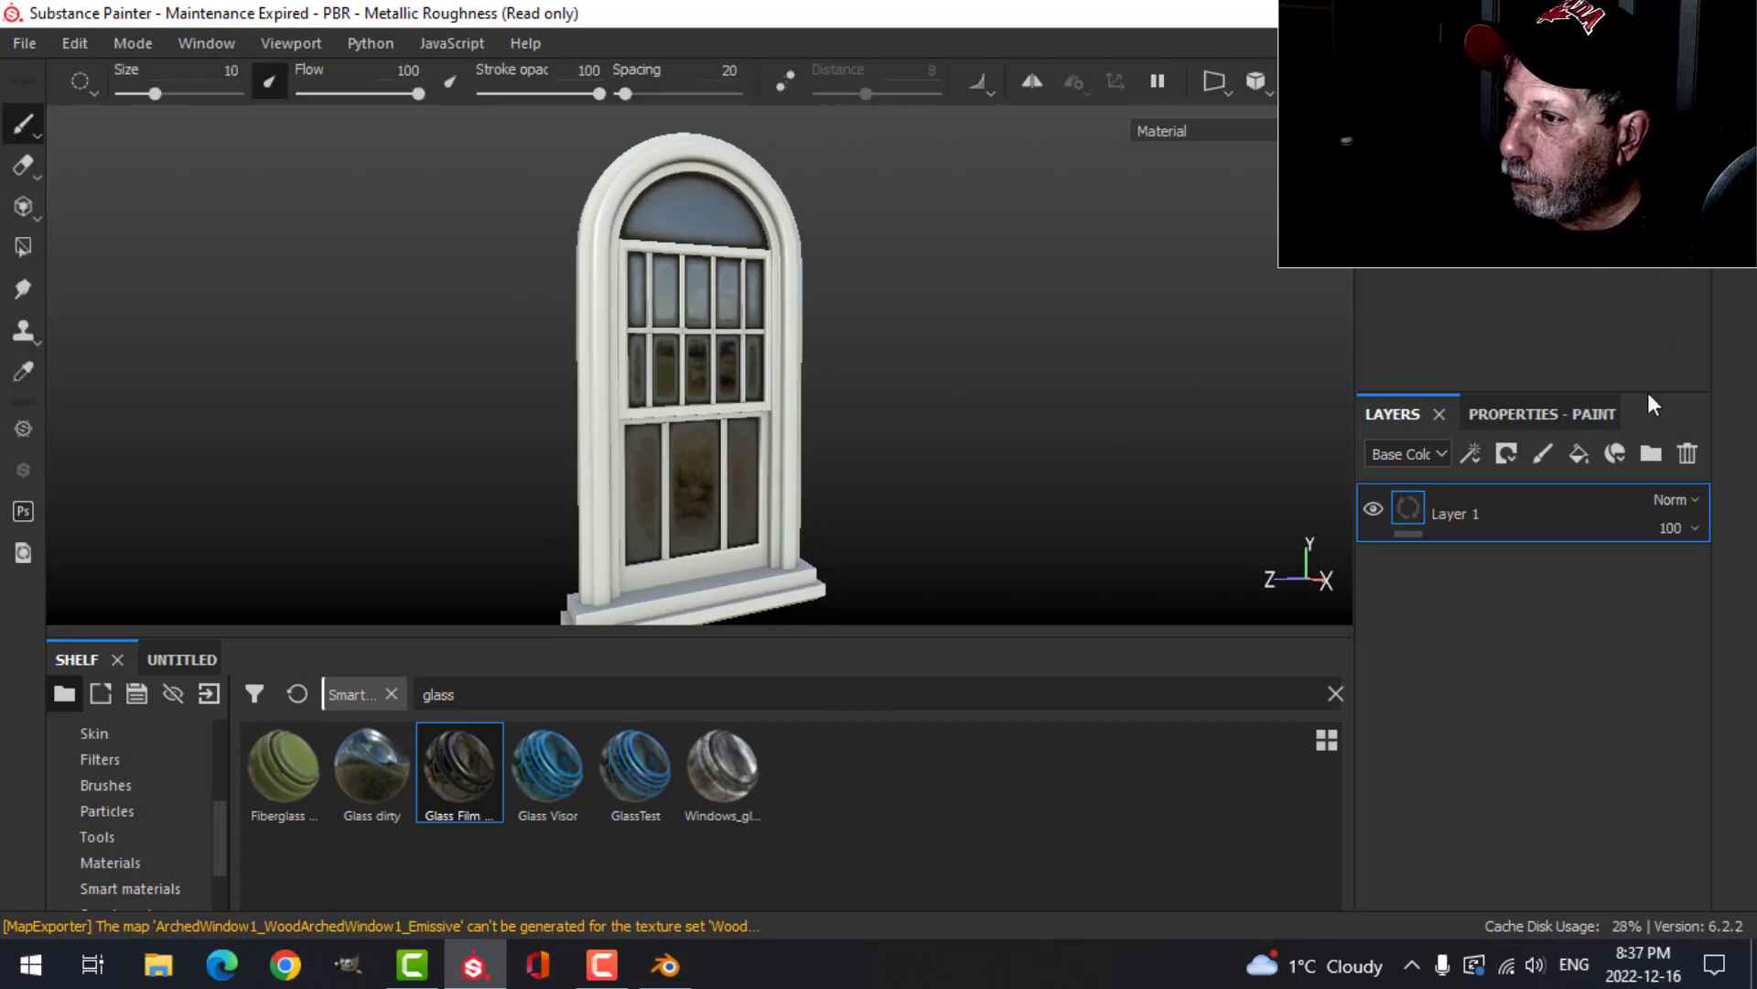
{"action": "left_click", "coordinate": [1687, 455]}
Step: Search the smart materials for "wood" and apply HospitalWood to the window's wooden frame
{"action": "double_click", "coordinate": [485, 705]}
{"action": "type", "text": "wood"}
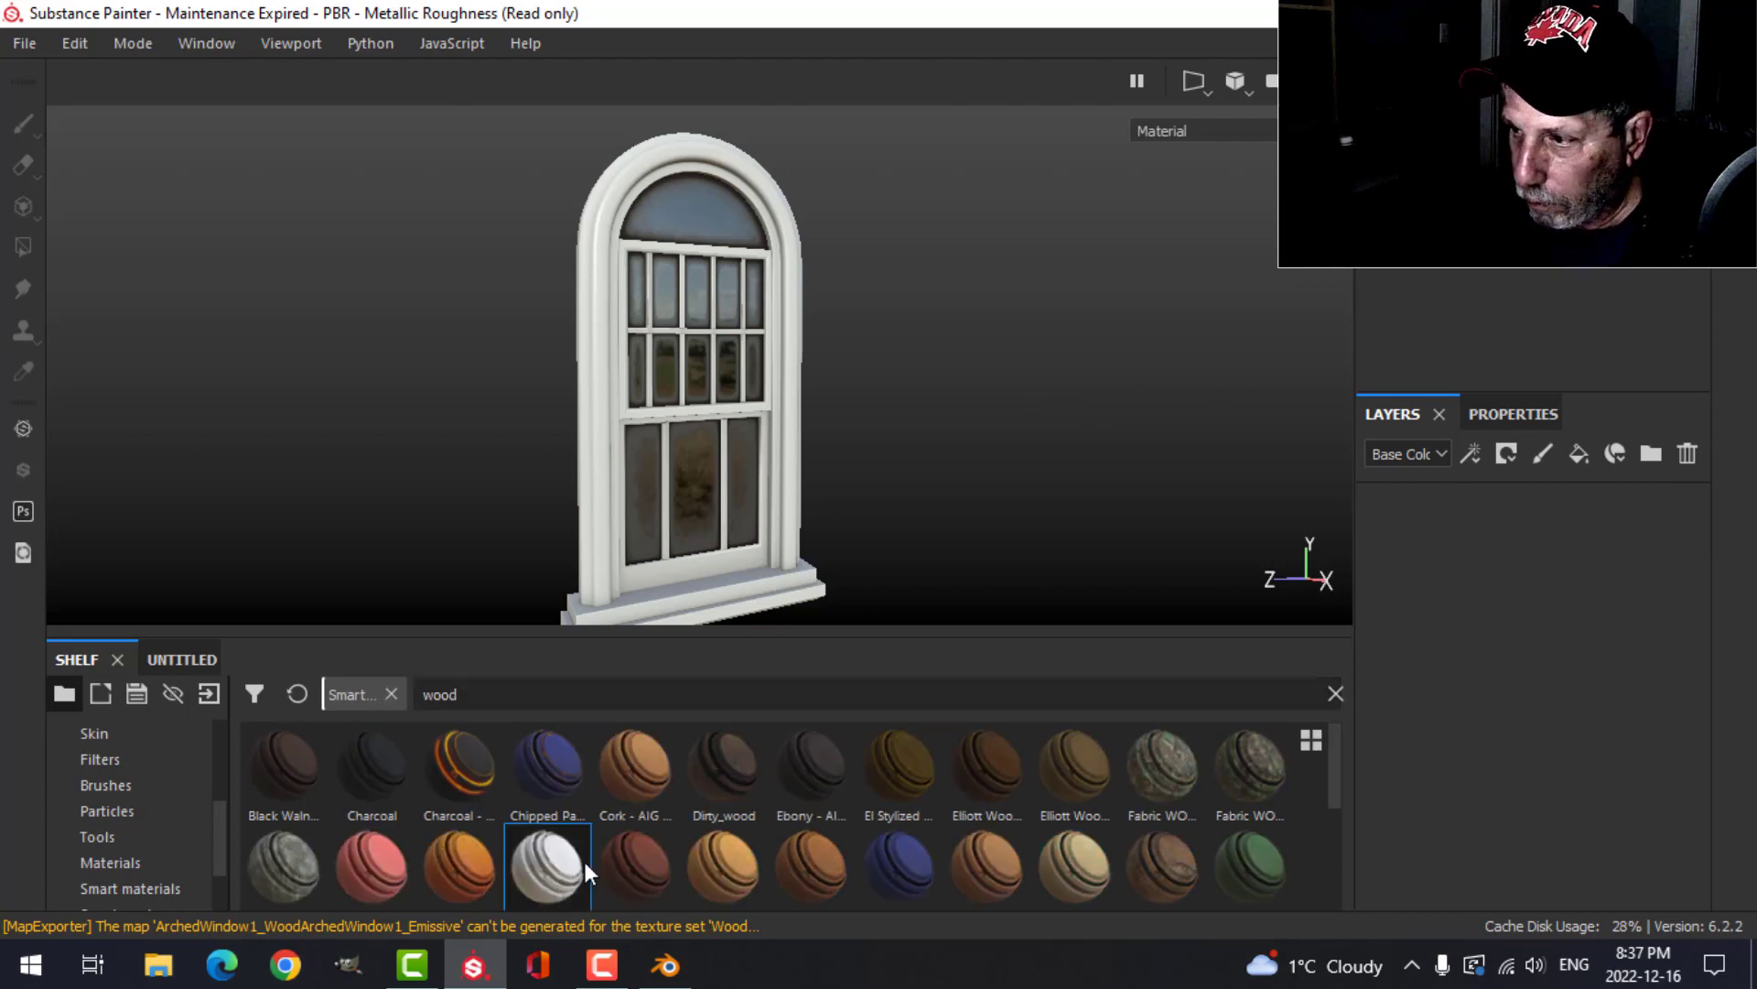
{"action": "left_click_drag", "start_coordinate": [584, 861], "coordinate": [1439, 564]}
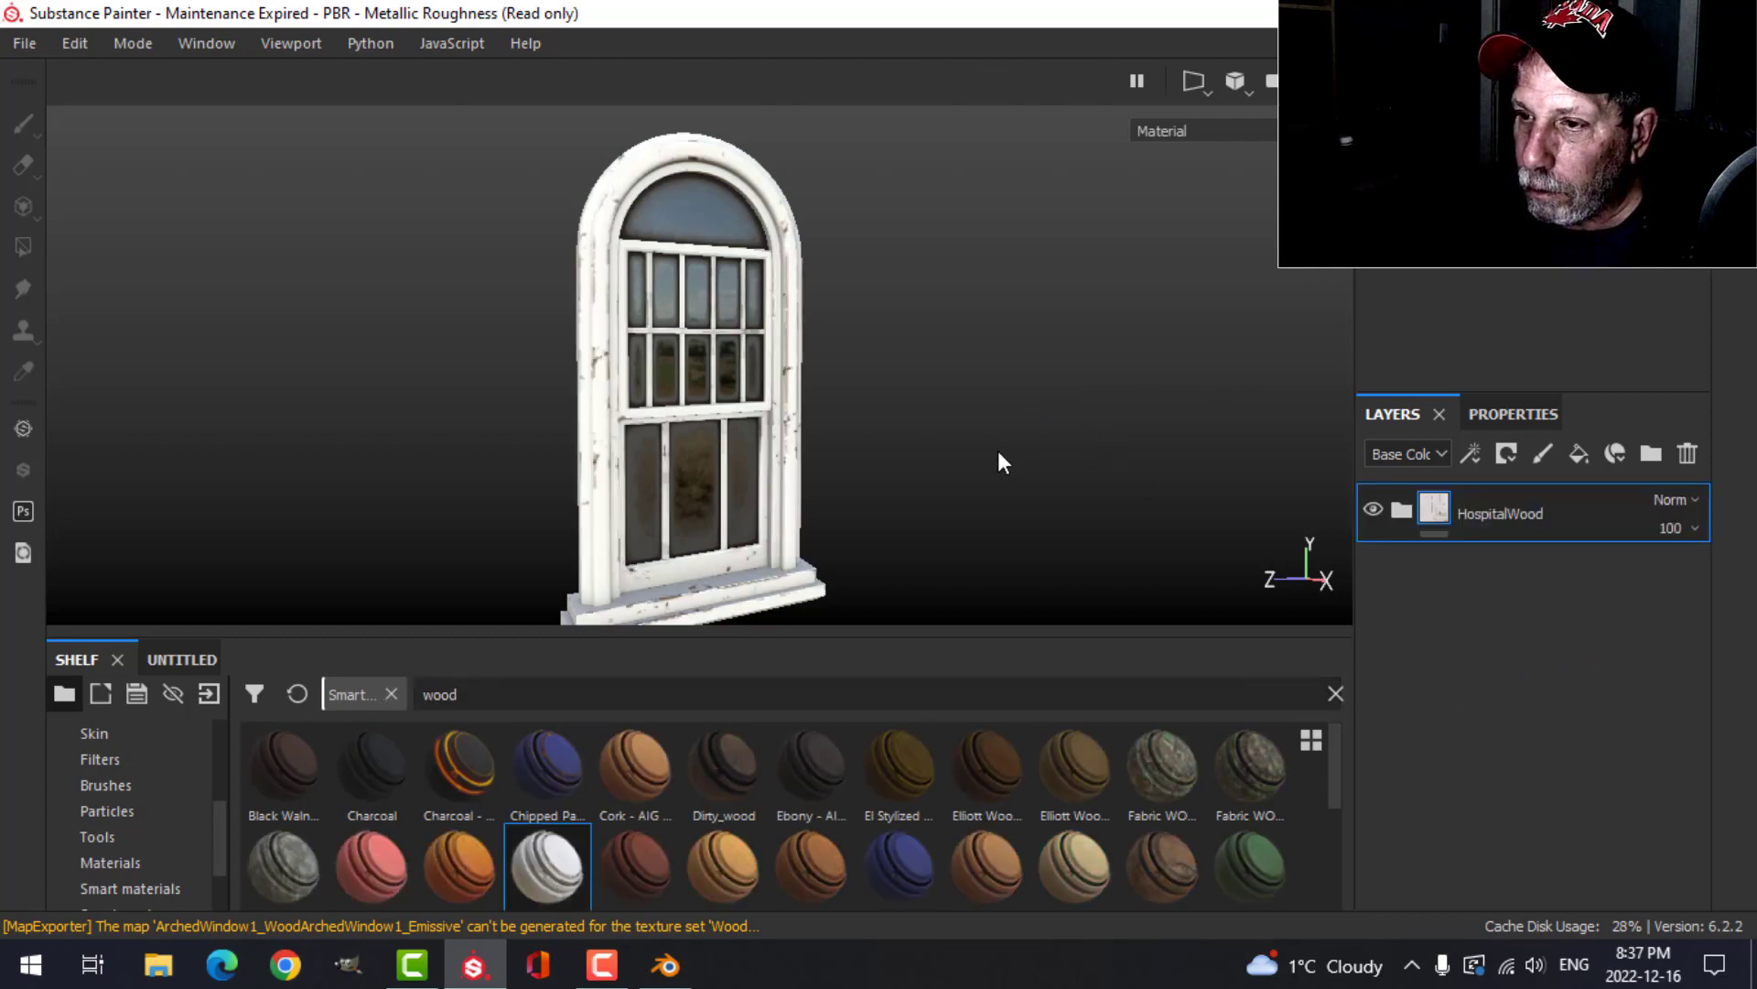
{"action": "mouse_move", "coordinate": [998, 450]}
{"action": "right_mouse_down", "text": "alt"}
{"action": "mouse_move", "coordinate": [971, 430]}
{"action": "mouse_move", "coordinate": [961, 453]}
{"action": "mouse_move", "coordinate": [1013, 410]}
{"action": "right_mouse_up", "text": "alt"}
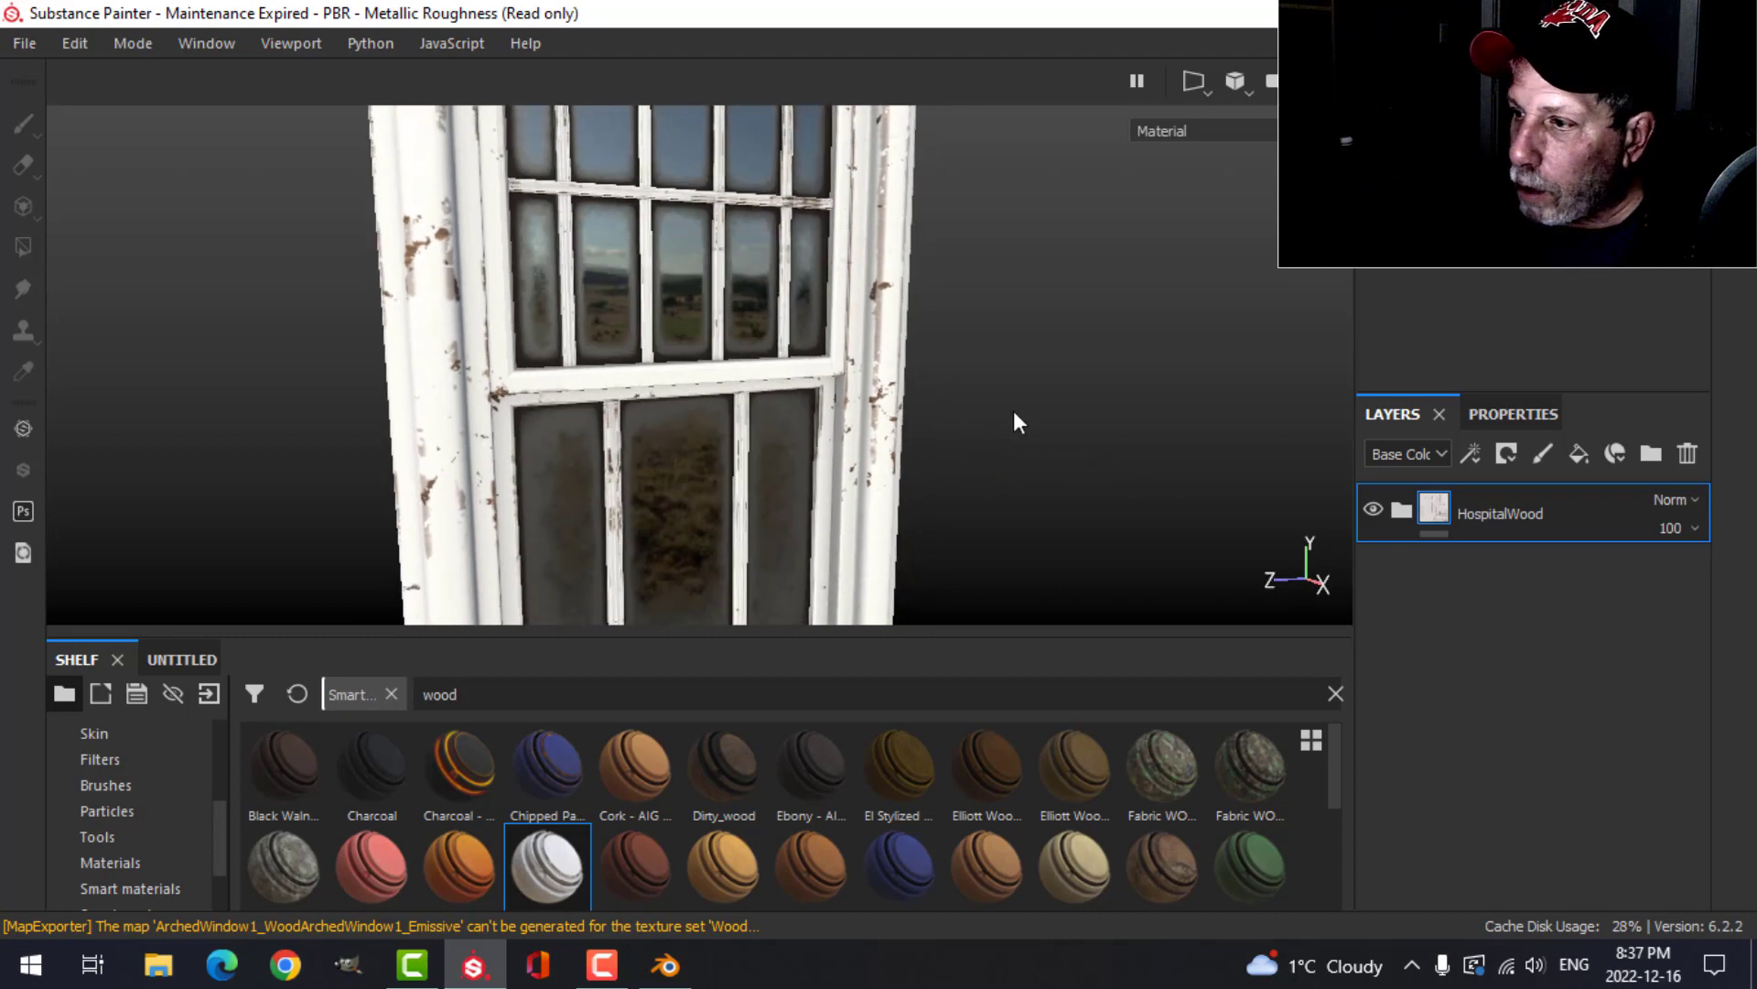
Step: In the Mask Editor generator of HospitalWood's Paint mask, set the Texture 2 Scale to 2.65
{"action": "left_click", "coordinate": [1403, 510]}
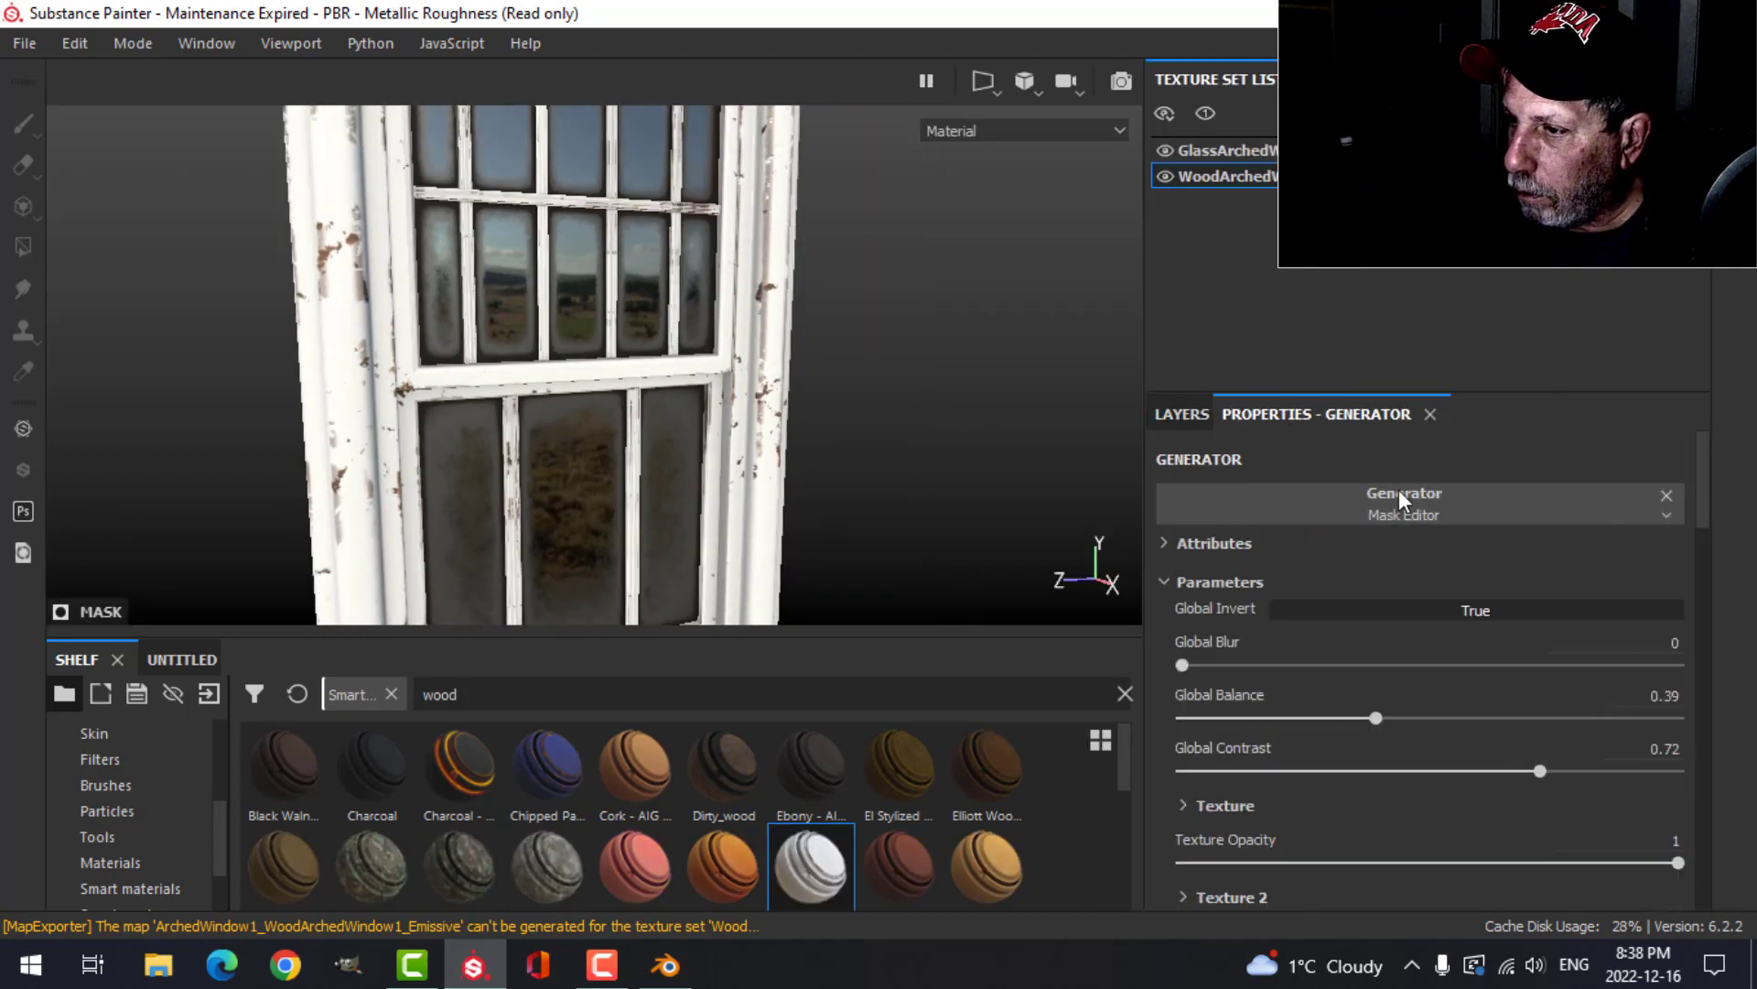
{"action": "scroll", "coordinate": [1402, 722], "scroll_direction": "down", "scroll_amount": 3}
{"action": "scroll", "coordinate": [1402, 717], "scroll_direction": "down", "scroll_amount": 3}
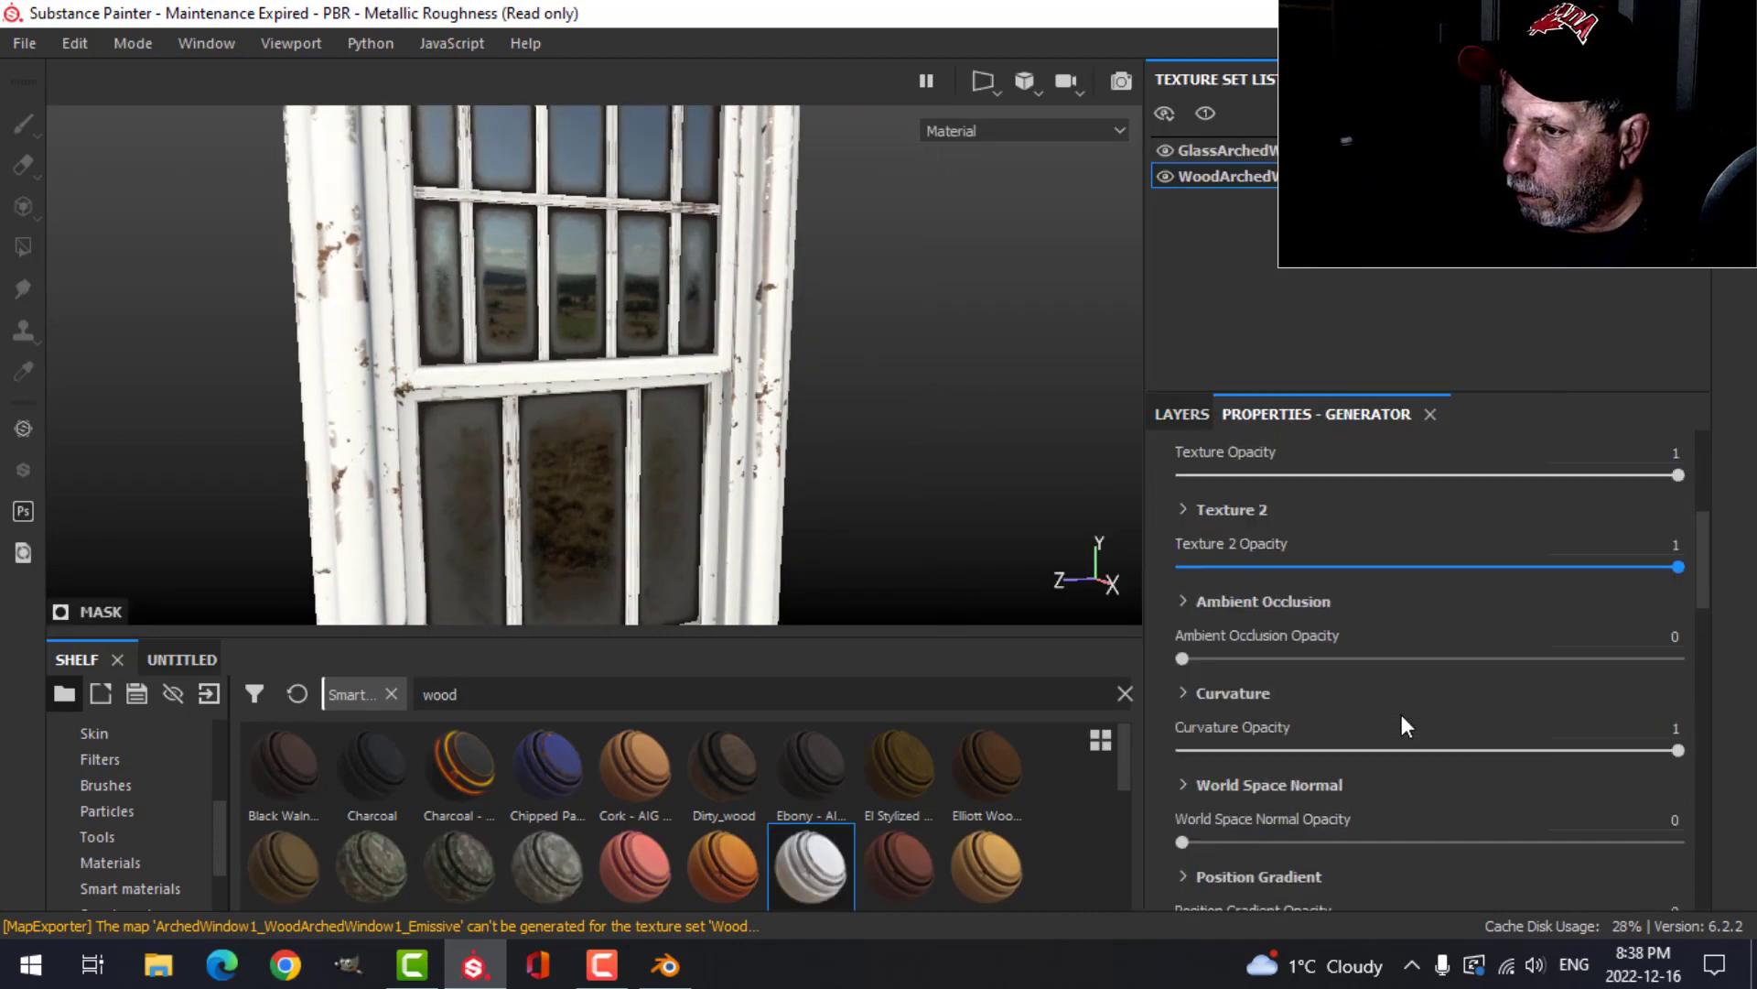
{"action": "left_click", "coordinate": [1184, 509]}
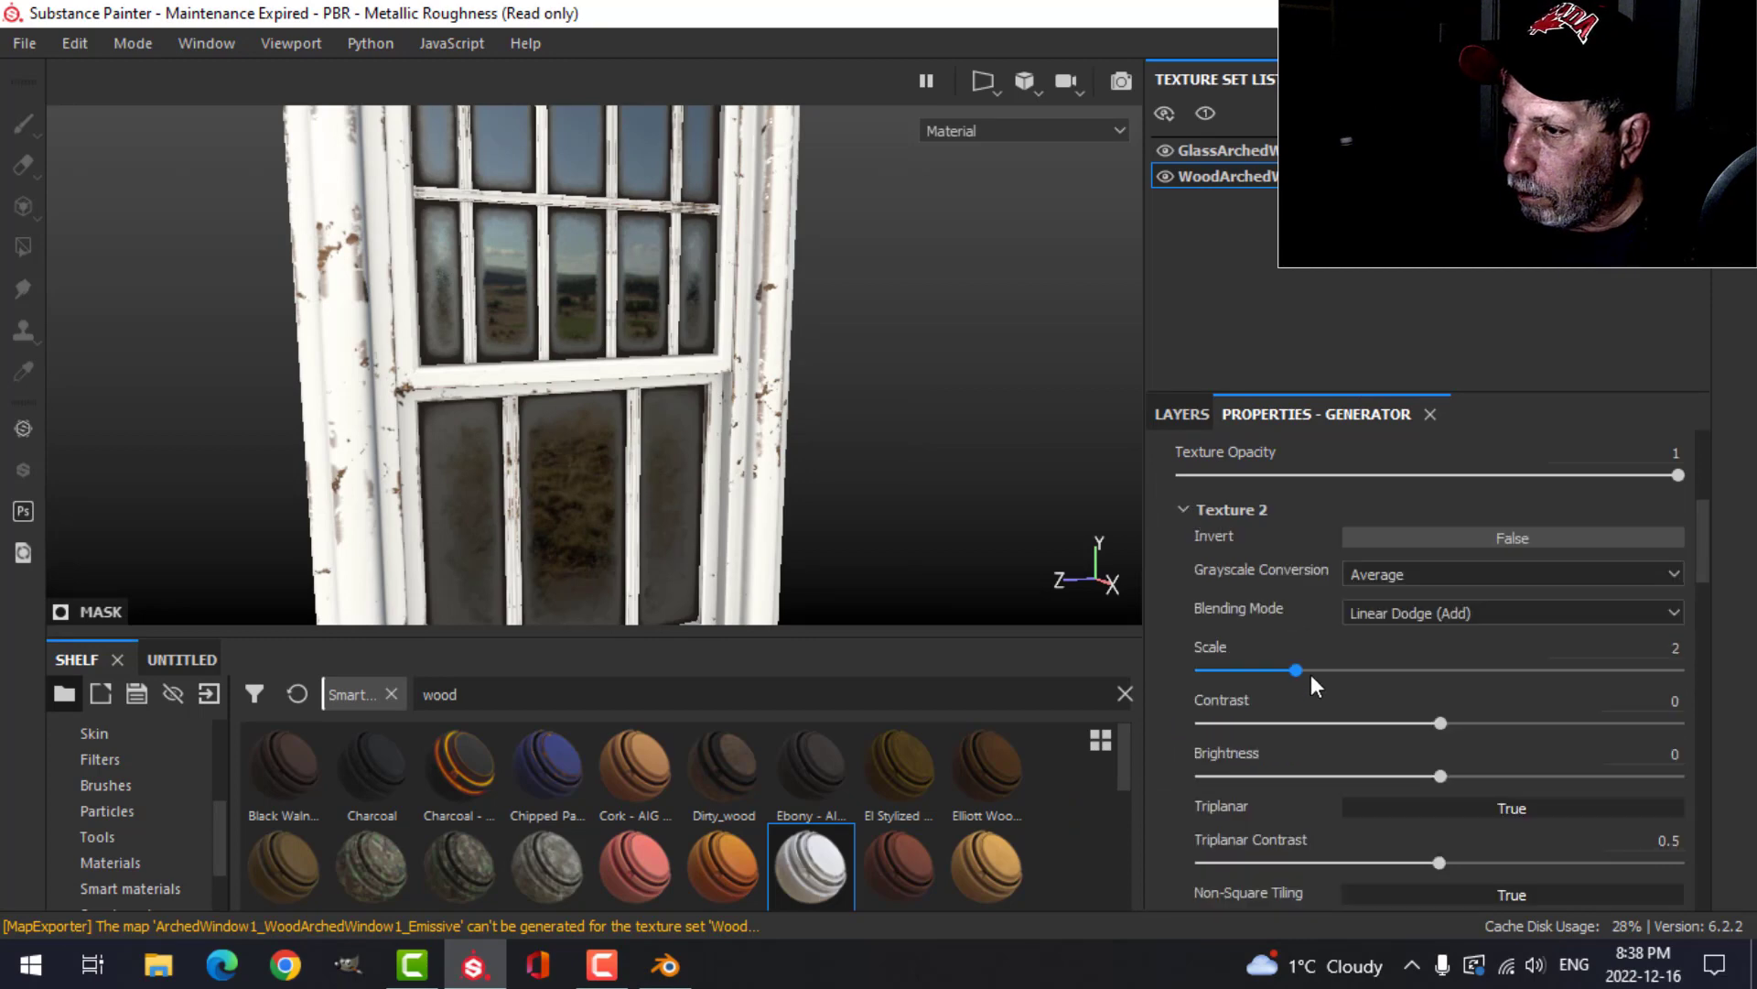
{"action": "left_click_drag", "start_coordinate": [1296, 668], "coordinate": [1328, 668]}
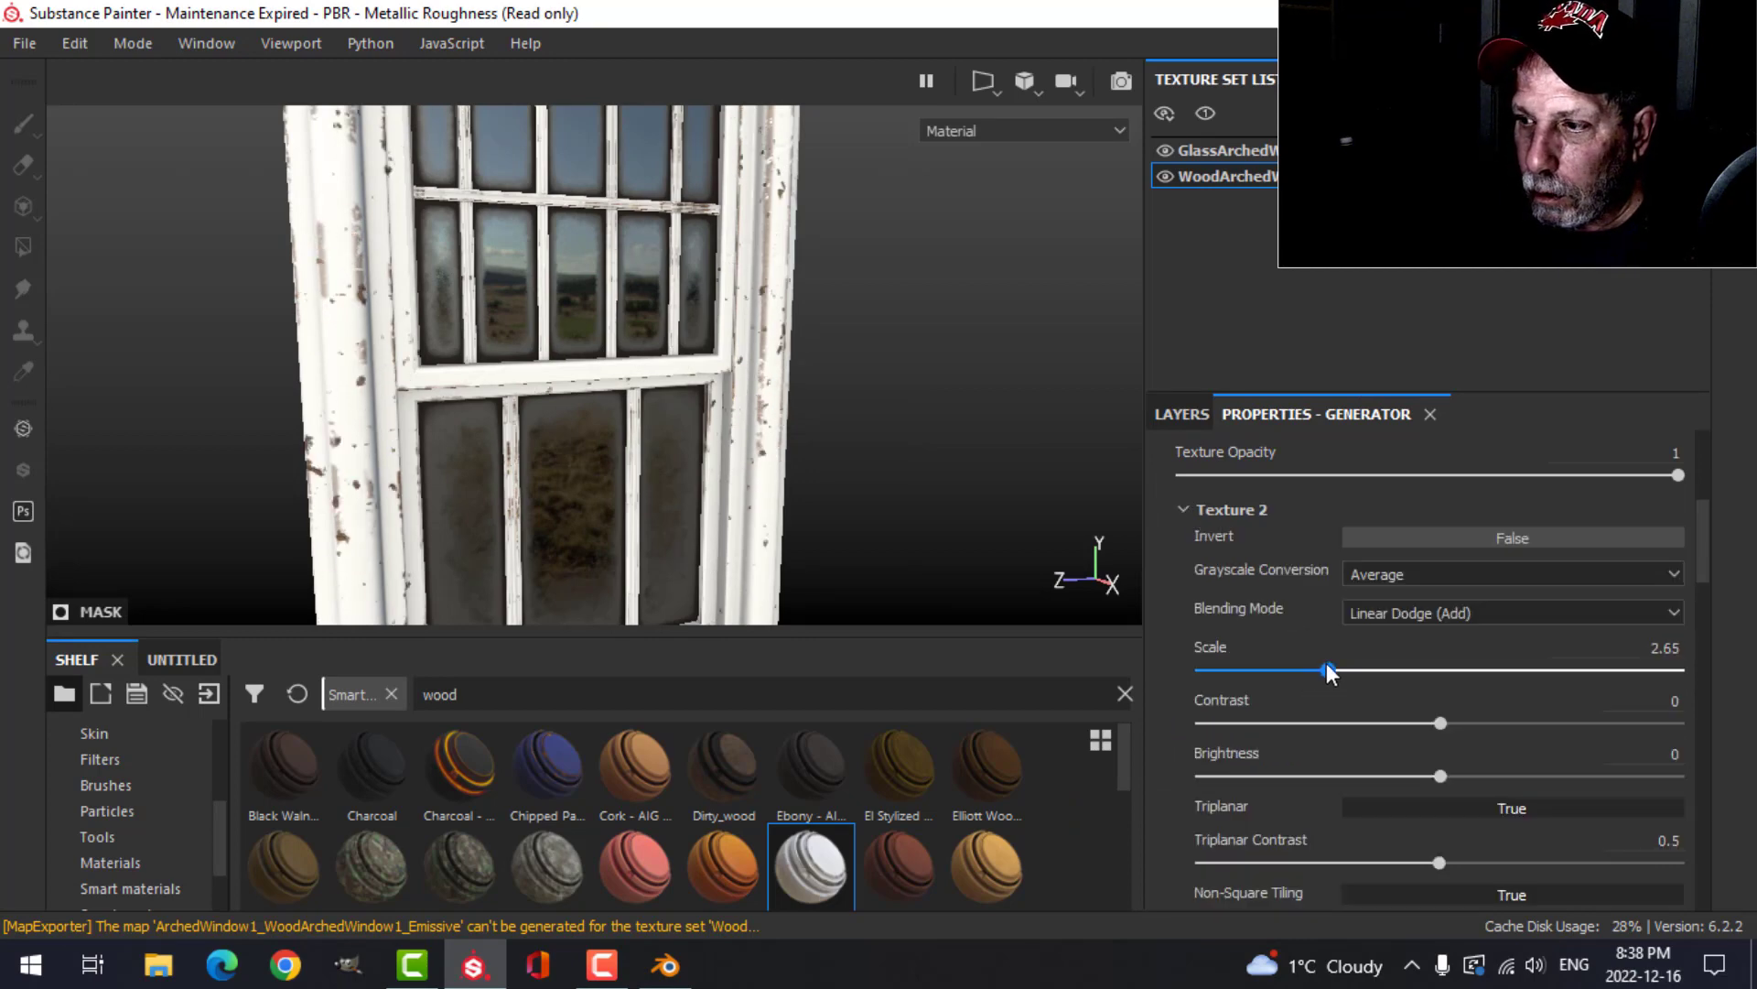
{"action": "scroll", "coordinate": [743, 468], "scroll_direction": "up", "scroll_amount": 2}
{"action": "scroll", "coordinate": [849, 405], "scroll_direction": "down", "scroll_amount": 5}
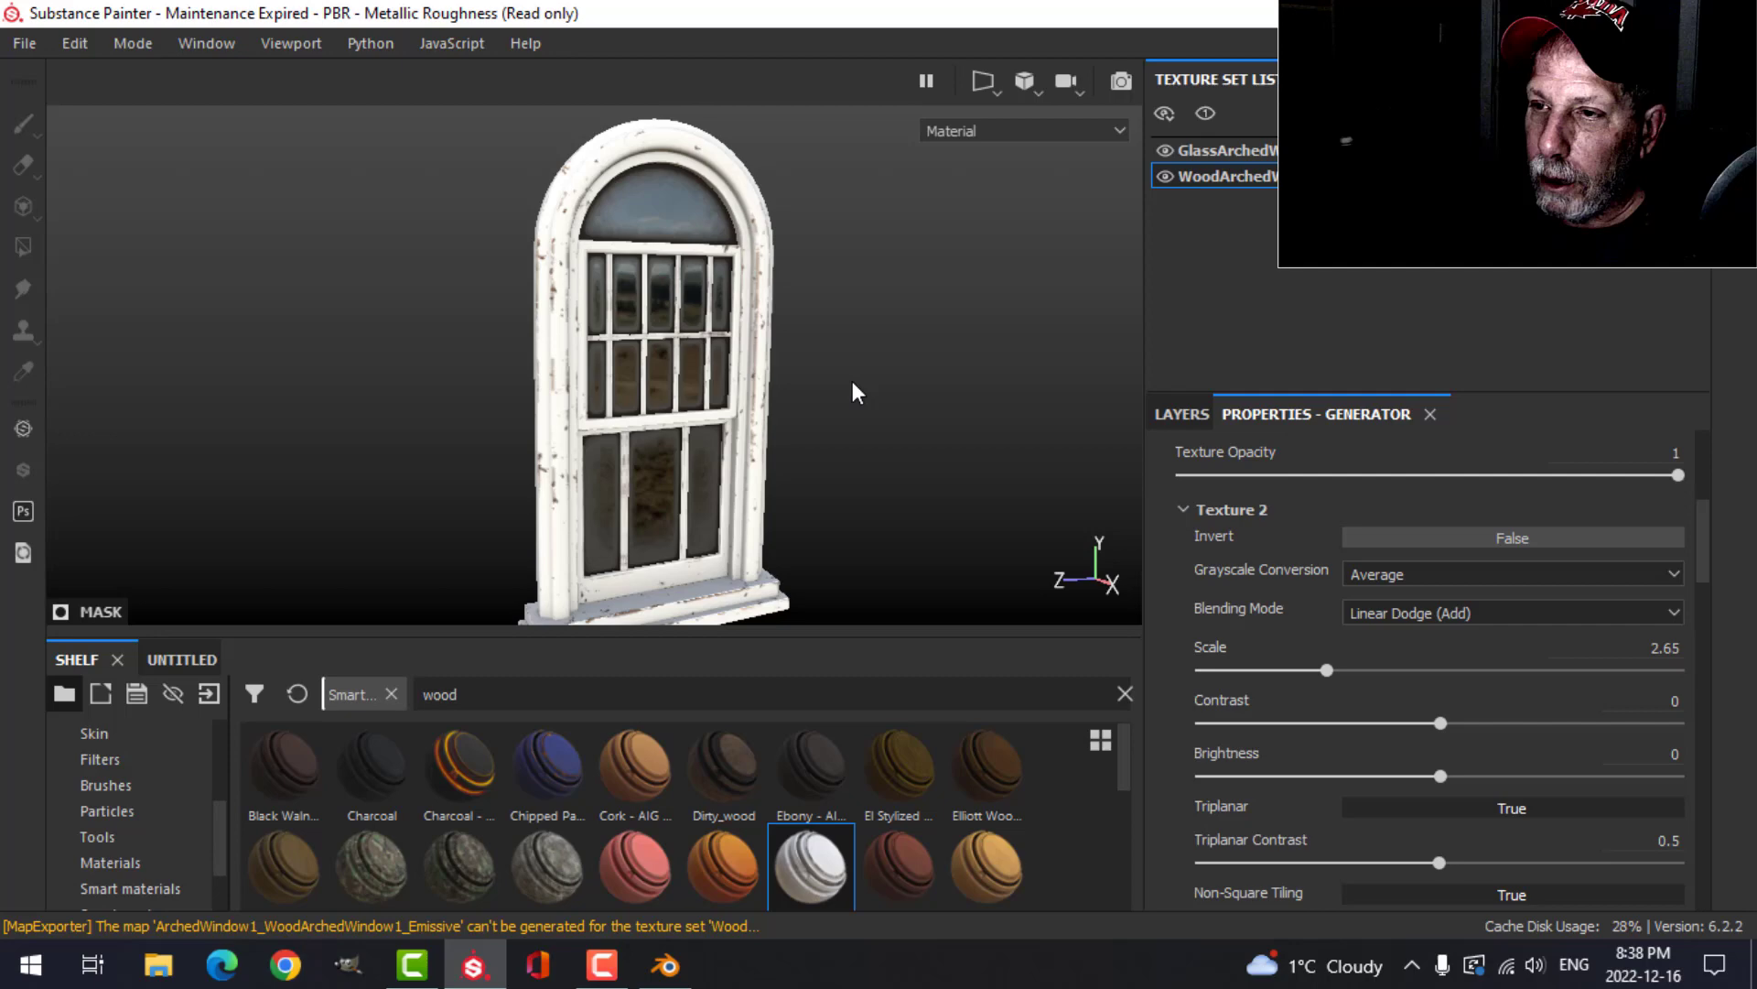
Step: Set the first Texture's Scale to 1.18 in the same Mask Editor generator and return to the collapsed HospitalWood layer group
{"action": "left_click_drag", "start_coordinate": [853, 381], "coordinate": [862, 358], "text": "alt"}
{"action": "scroll", "coordinate": [1265, 645], "scroll_direction": "up", "scroll_amount": 1}
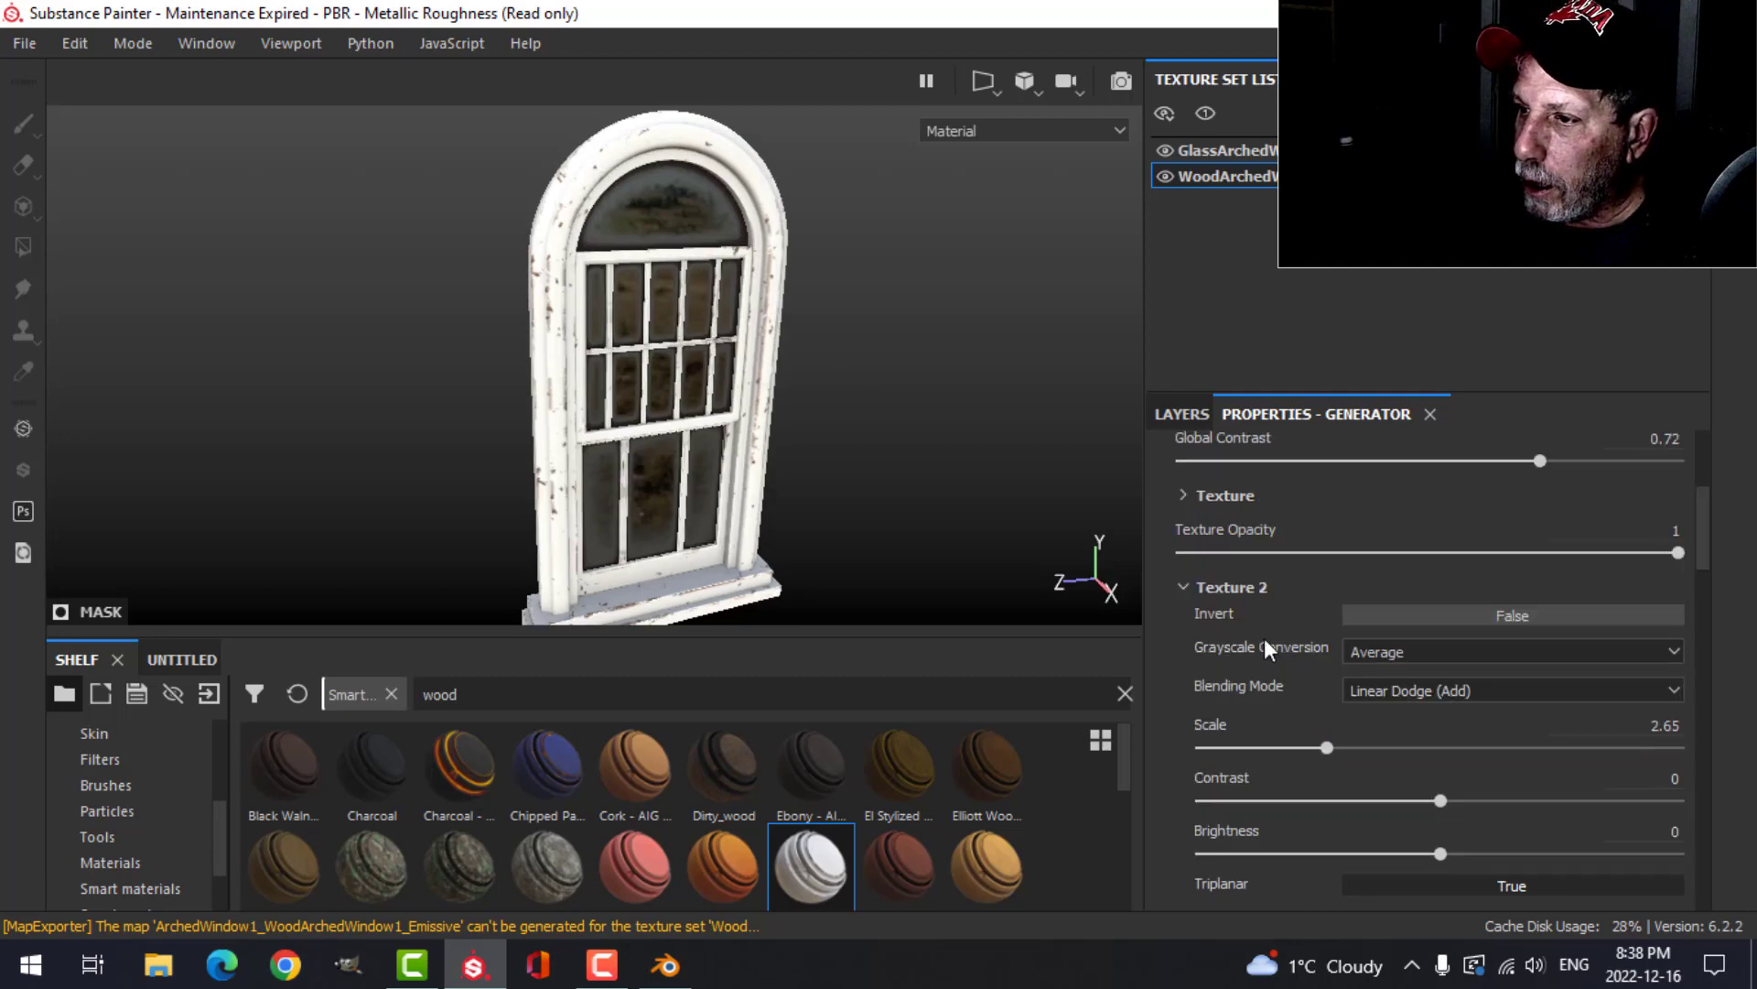
{"action": "left_click", "coordinate": [1186, 496]}
{"action": "left_click_drag", "start_coordinate": [1250, 656], "coordinate": [1256, 650]}
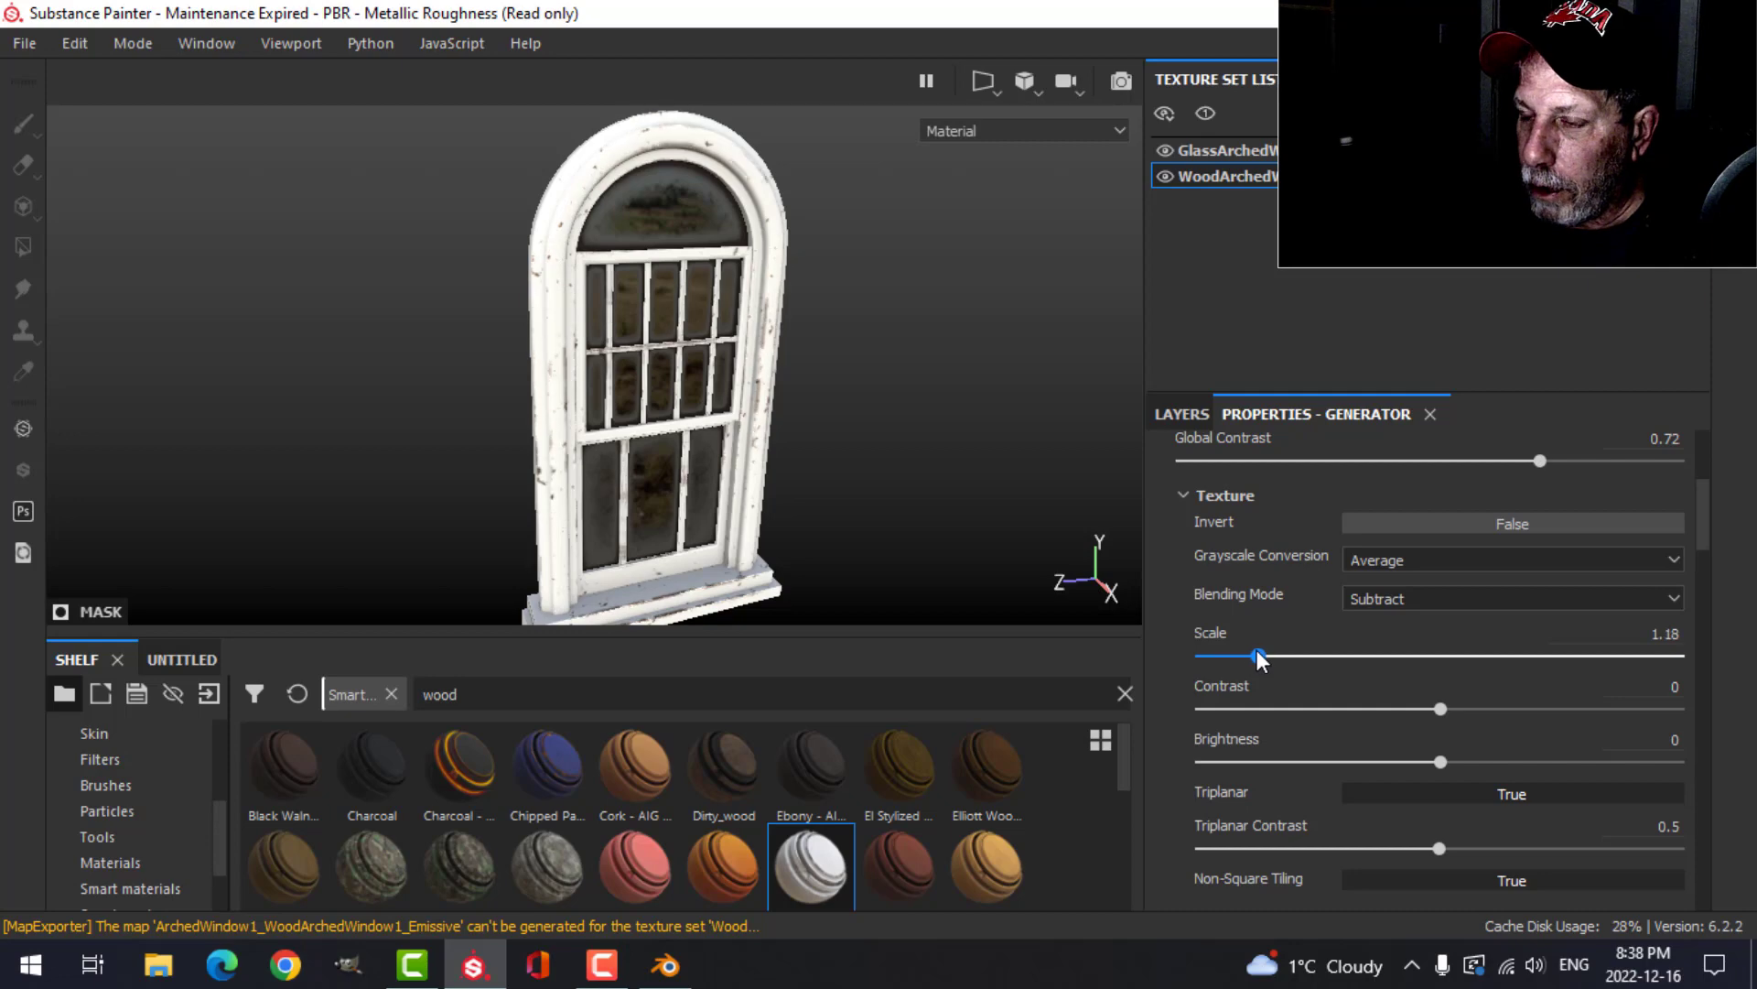
{"action": "scroll", "coordinate": [871, 507], "scroll_direction": "down", "scroll_amount": 2}
{"action": "scroll", "coordinate": [877, 507], "scroll_direction": "up", "scroll_amount": 4}
{"action": "left_click_drag", "start_coordinate": [1084, 458], "coordinate": [1089, 430], "text": "alt"}
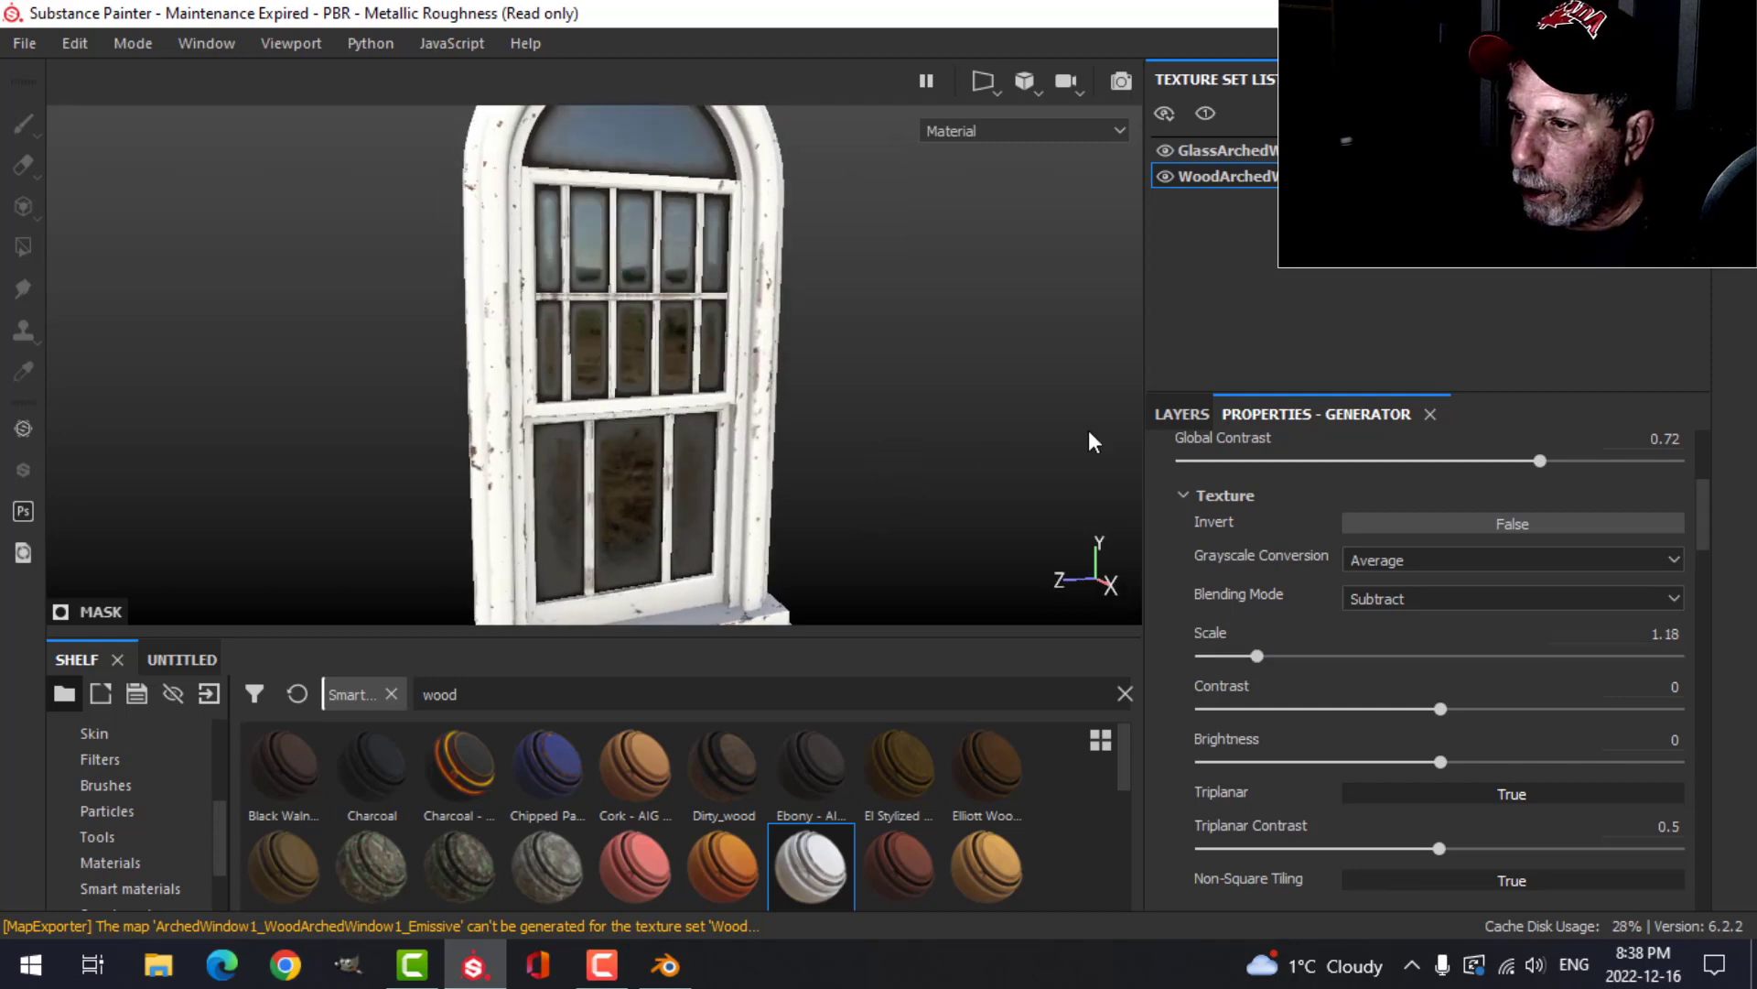
{"action": "left_click", "coordinate": [1183, 415]}
{"action": "left_click", "coordinate": [1194, 509]}
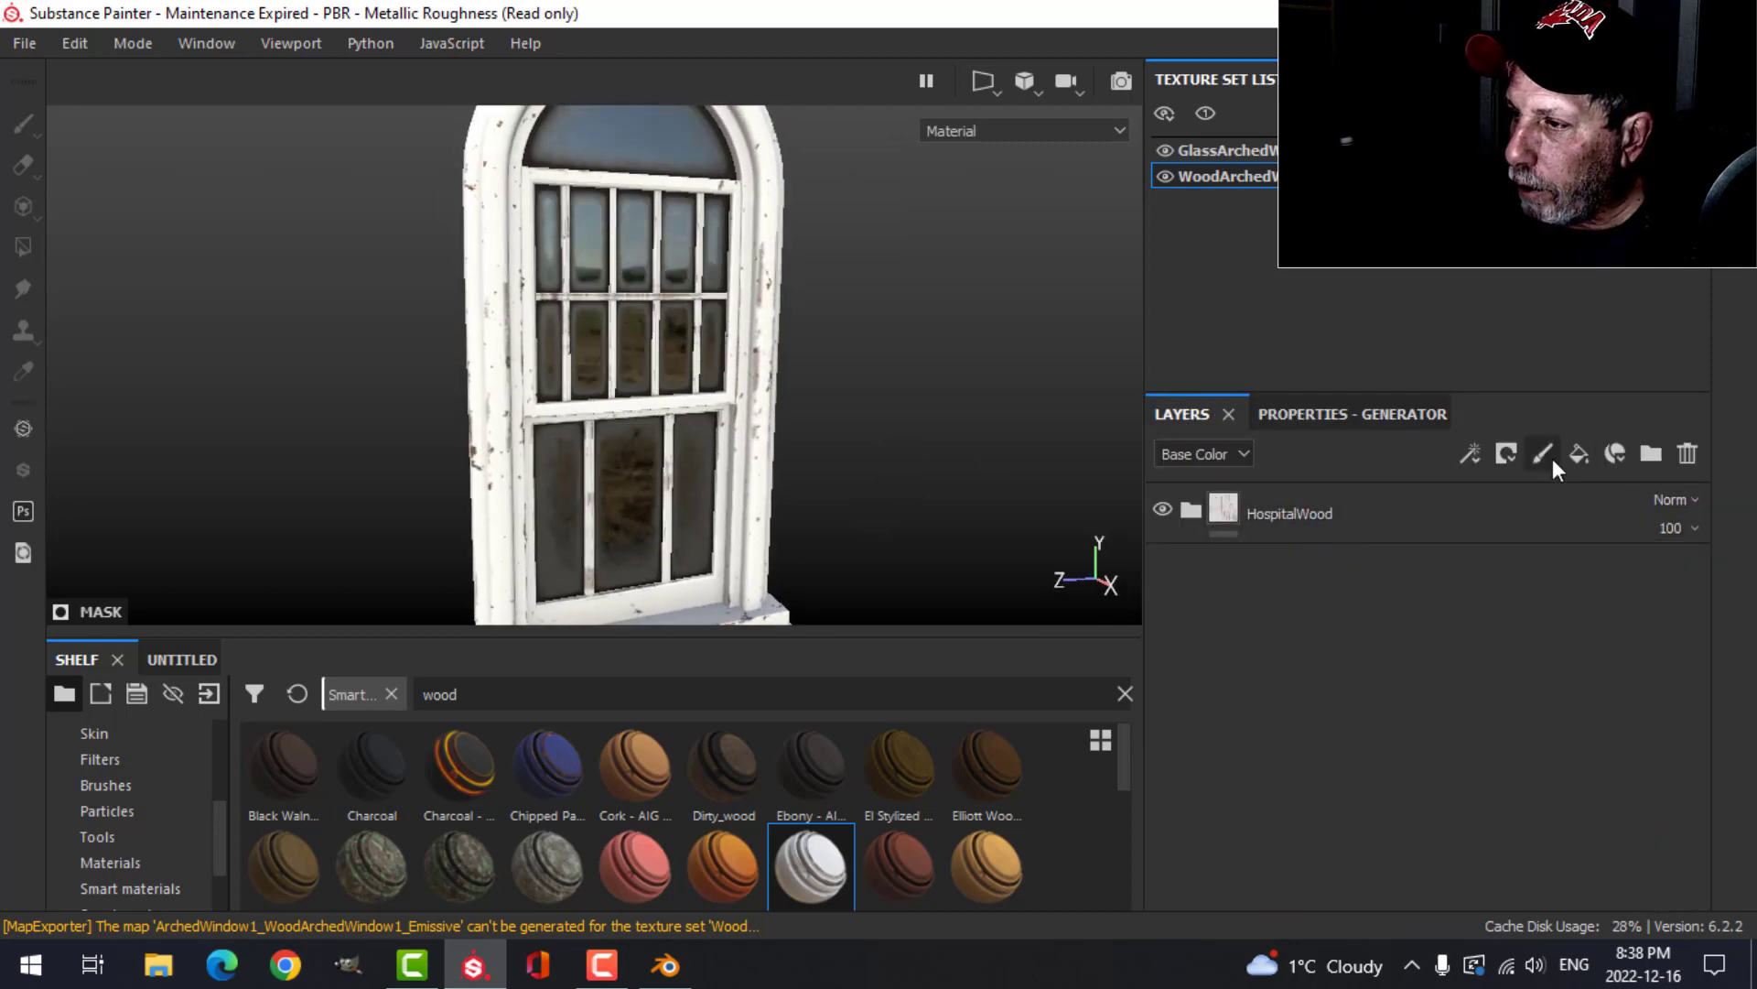
{"action": "left_click", "coordinate": [1581, 452]}
{"action": "left_click", "coordinate": [1507, 453]}
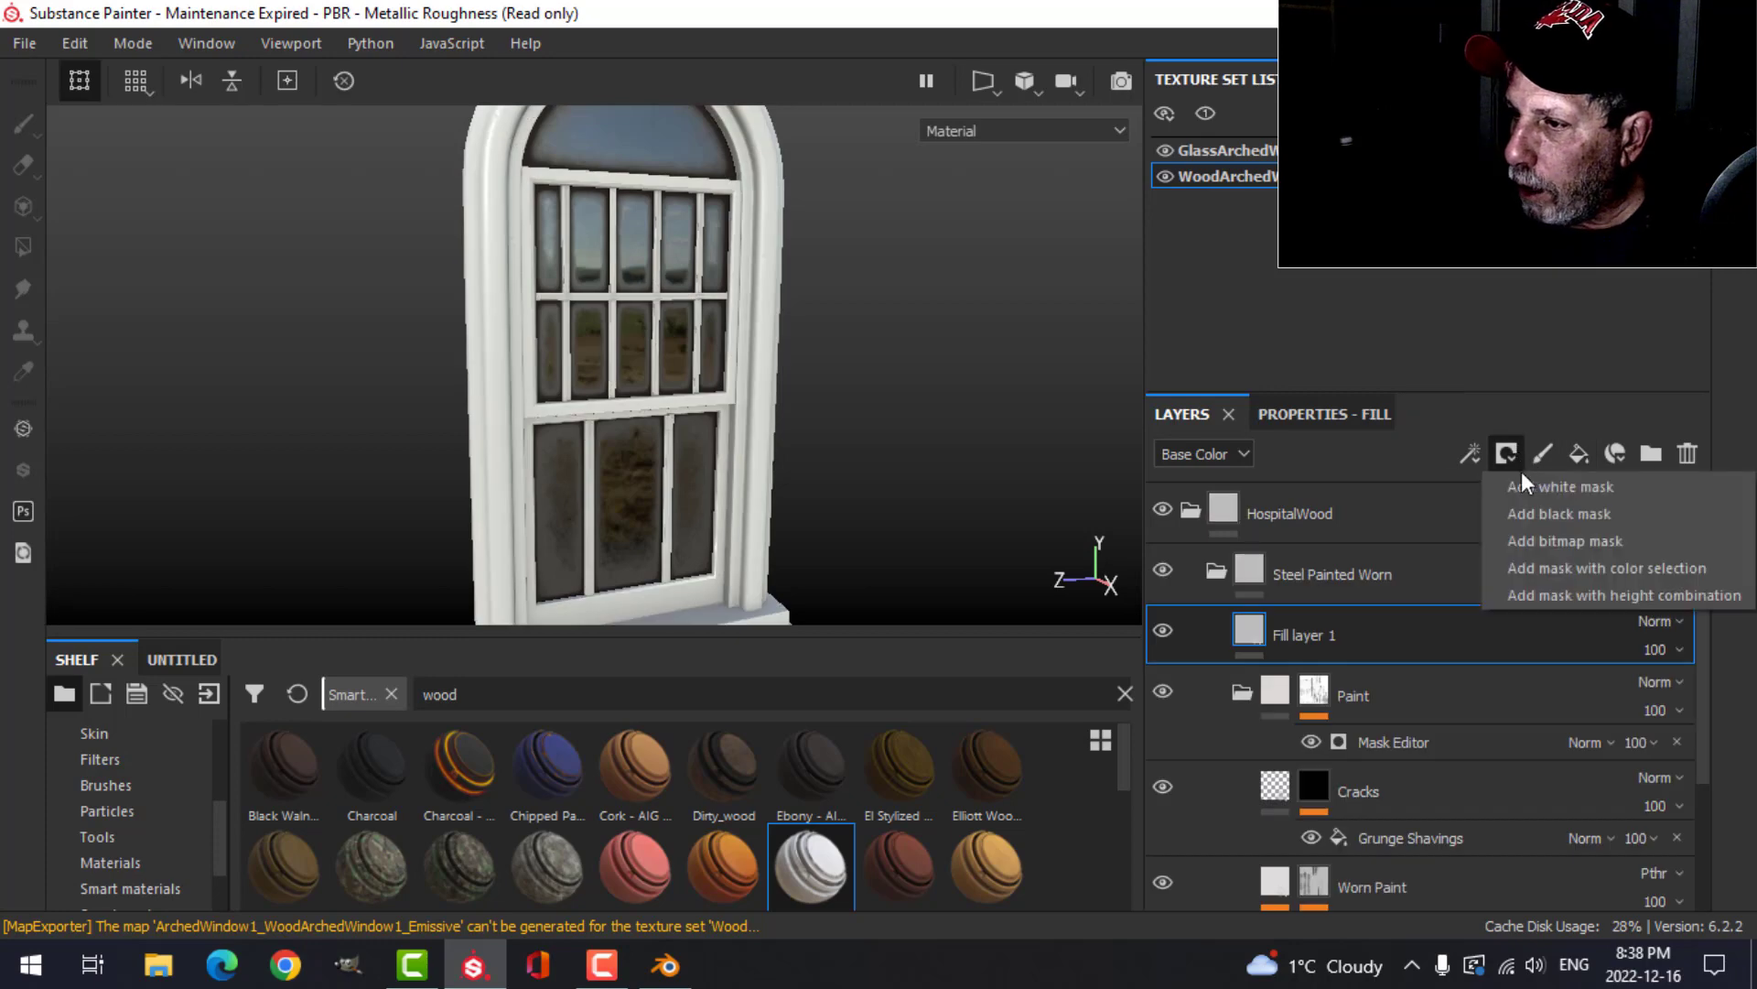
{"action": "left_click", "coordinate": [1190, 508]}
{"action": "left_click", "coordinate": [1193, 509]}
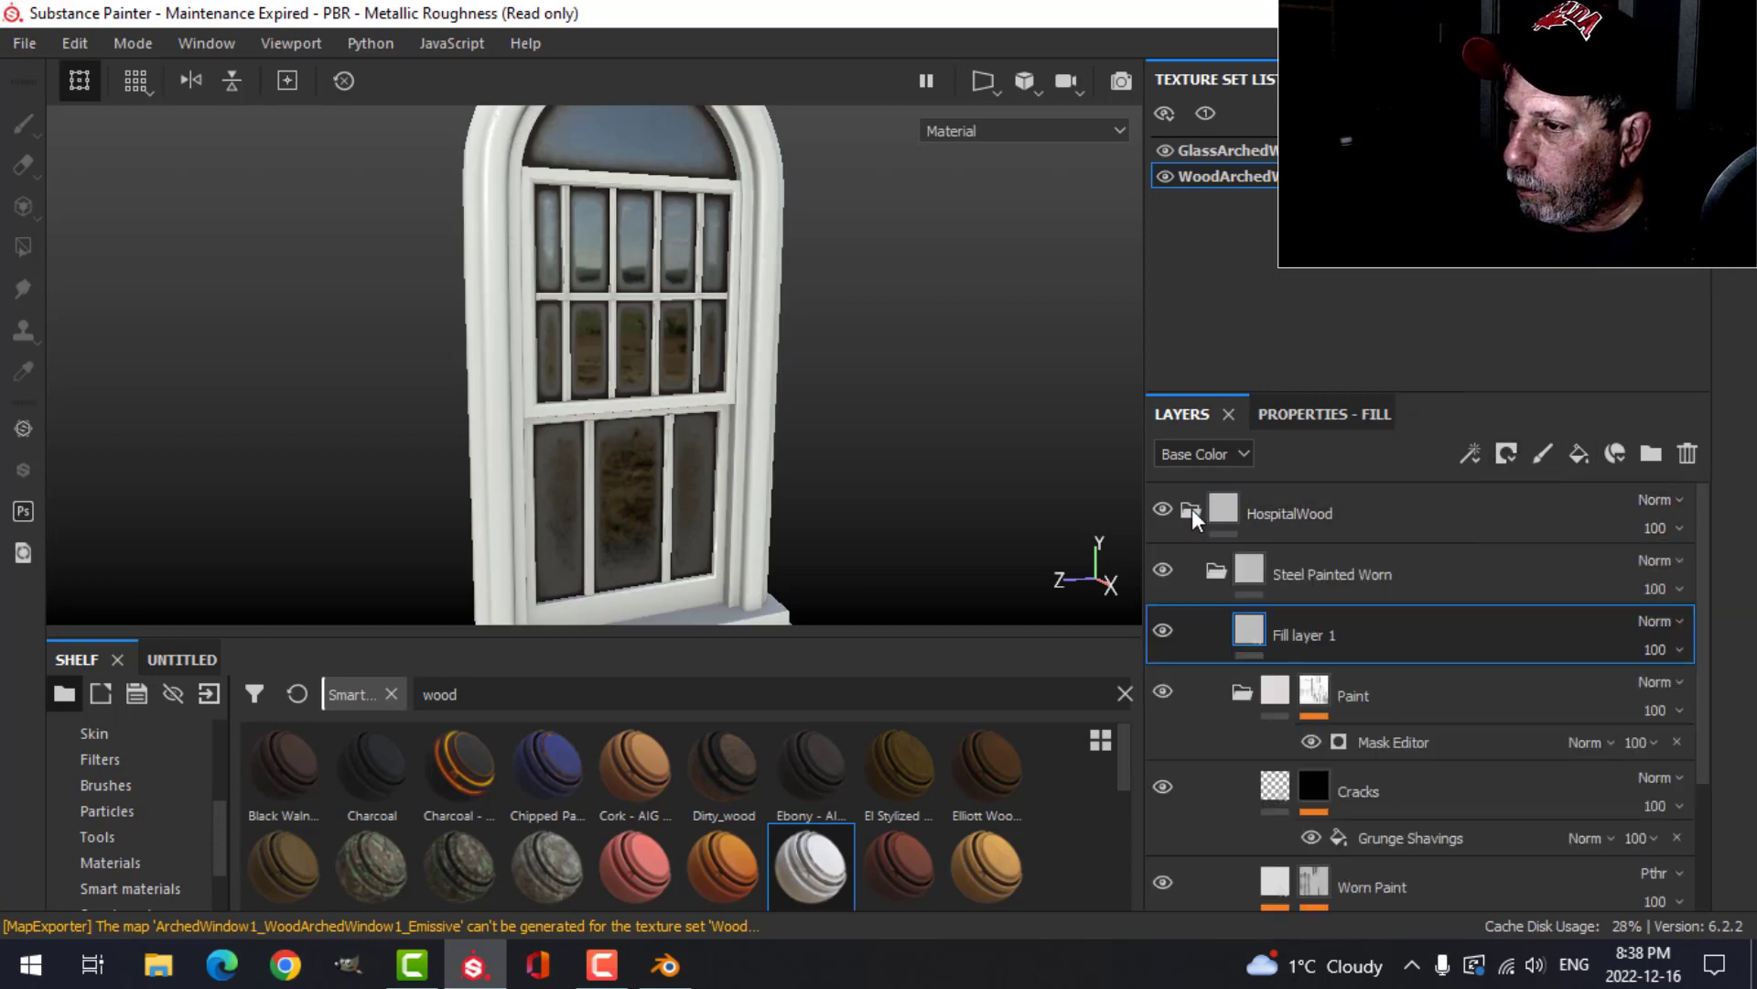
{"action": "left_click", "coordinate": [1686, 453]}
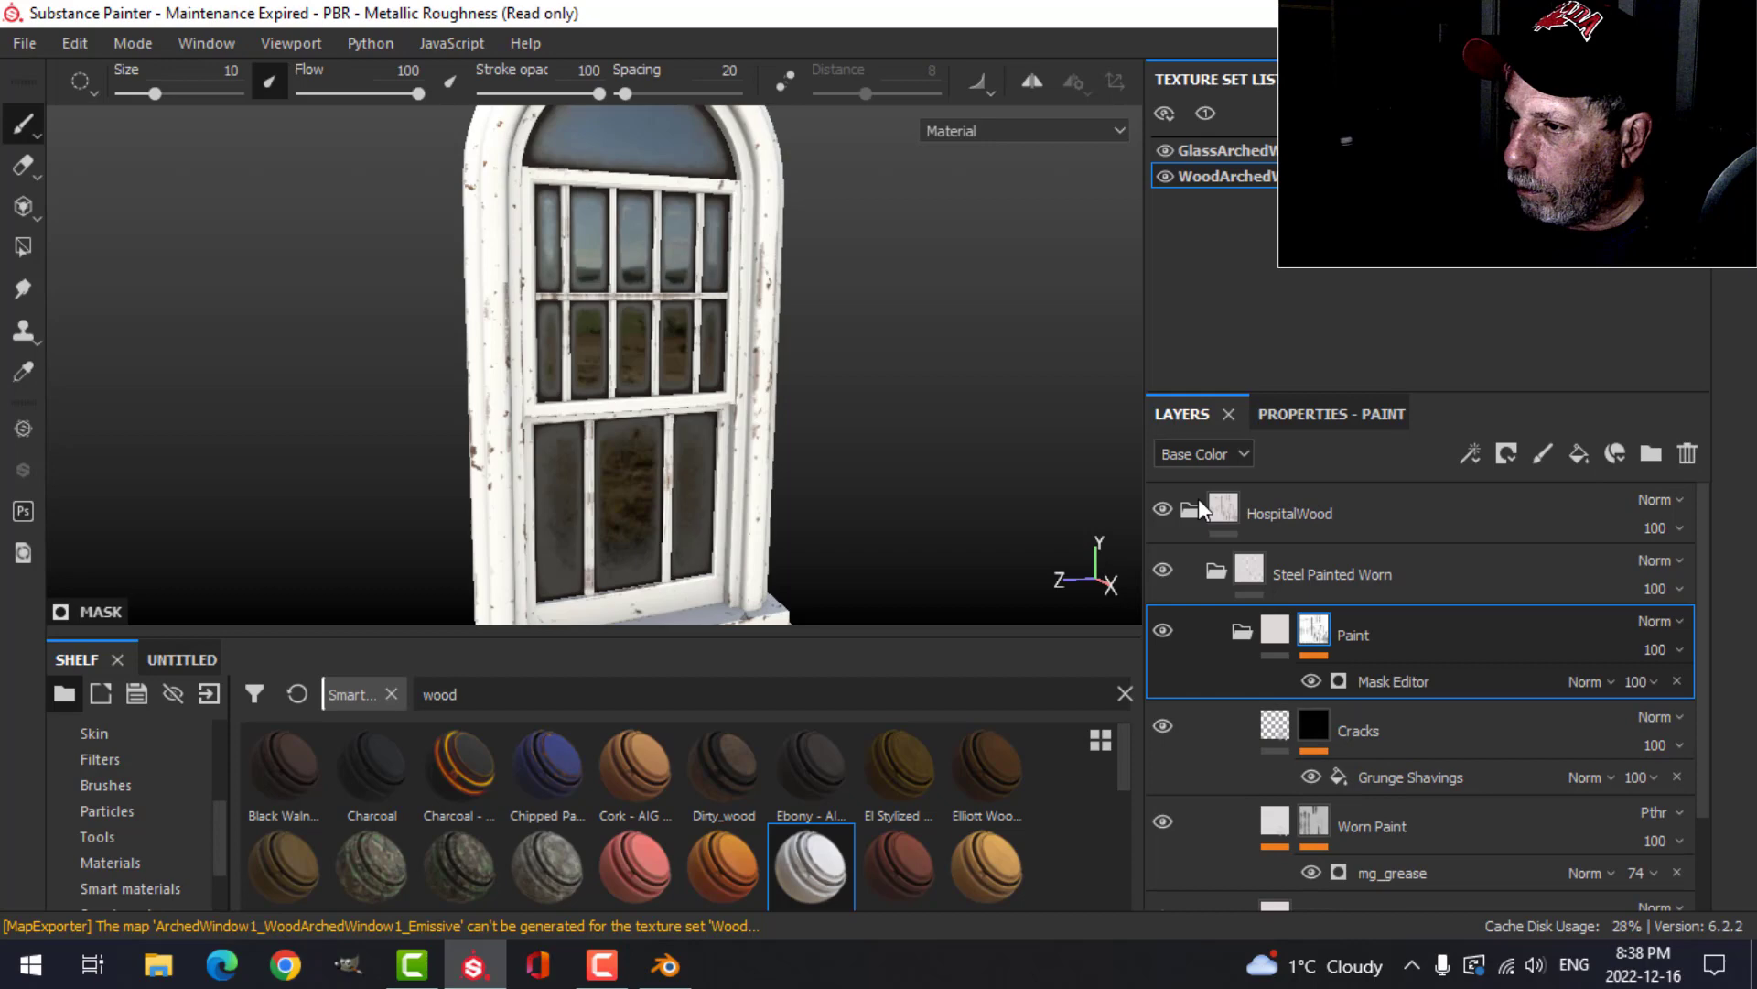
Step: Collapse the HospitalWood group and add a fill layer above it with a black mask
{"action": "left_click", "coordinate": [1191, 505]}
{"action": "left_click", "coordinate": [1580, 450]}
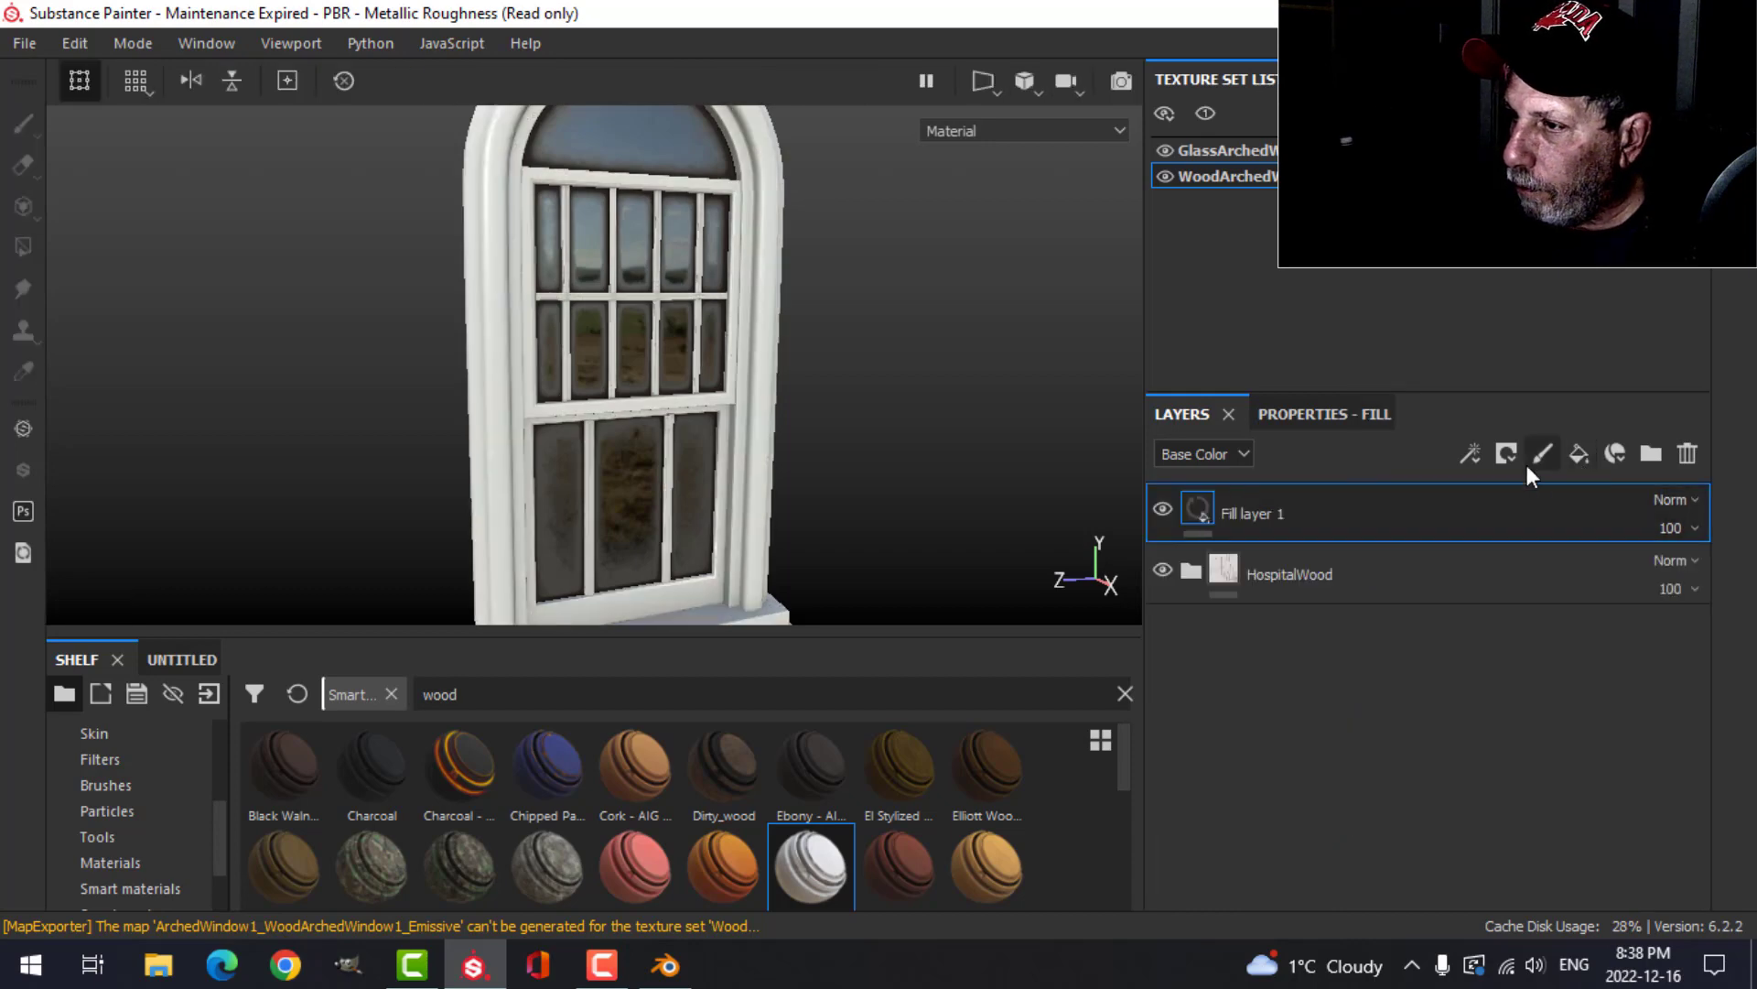
{"action": "left_click", "coordinate": [1521, 465]}
{"action": "left_click", "coordinate": [1541, 509]}
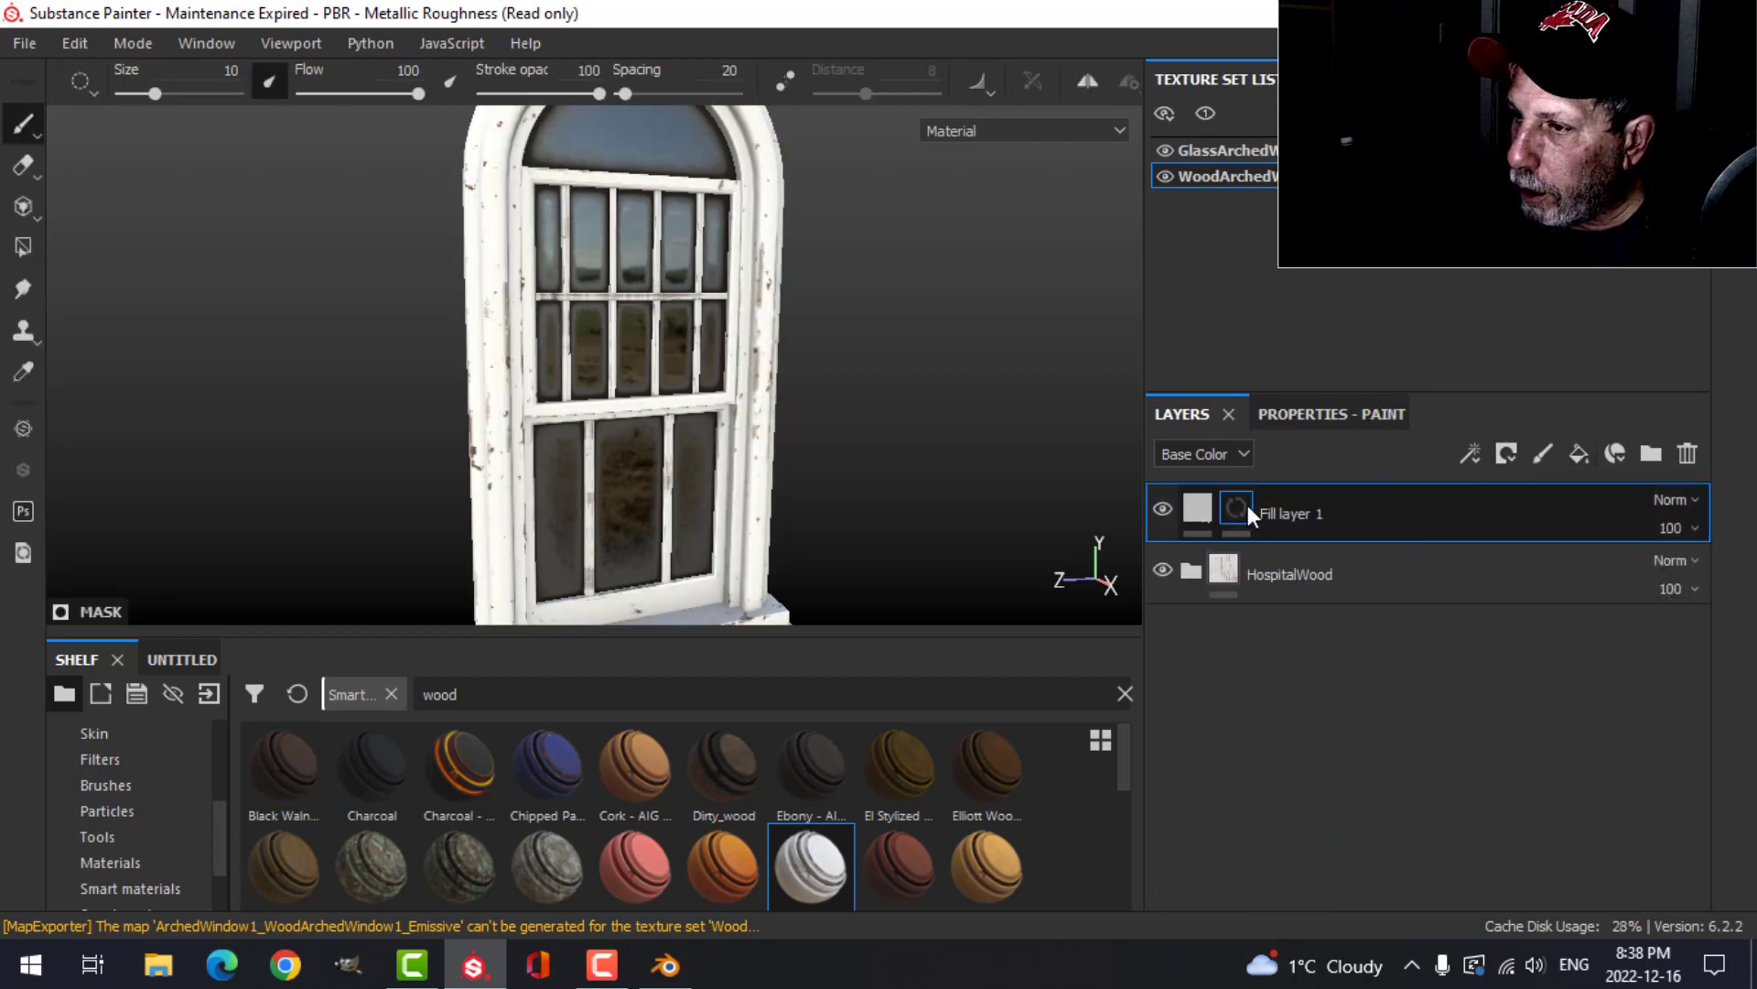
Step: Set the new fill layer's Base Color to a very dark yellowish brown
{"action": "left_click", "coordinate": [1201, 506]}
{"action": "left_click", "coordinate": [1291, 416]}
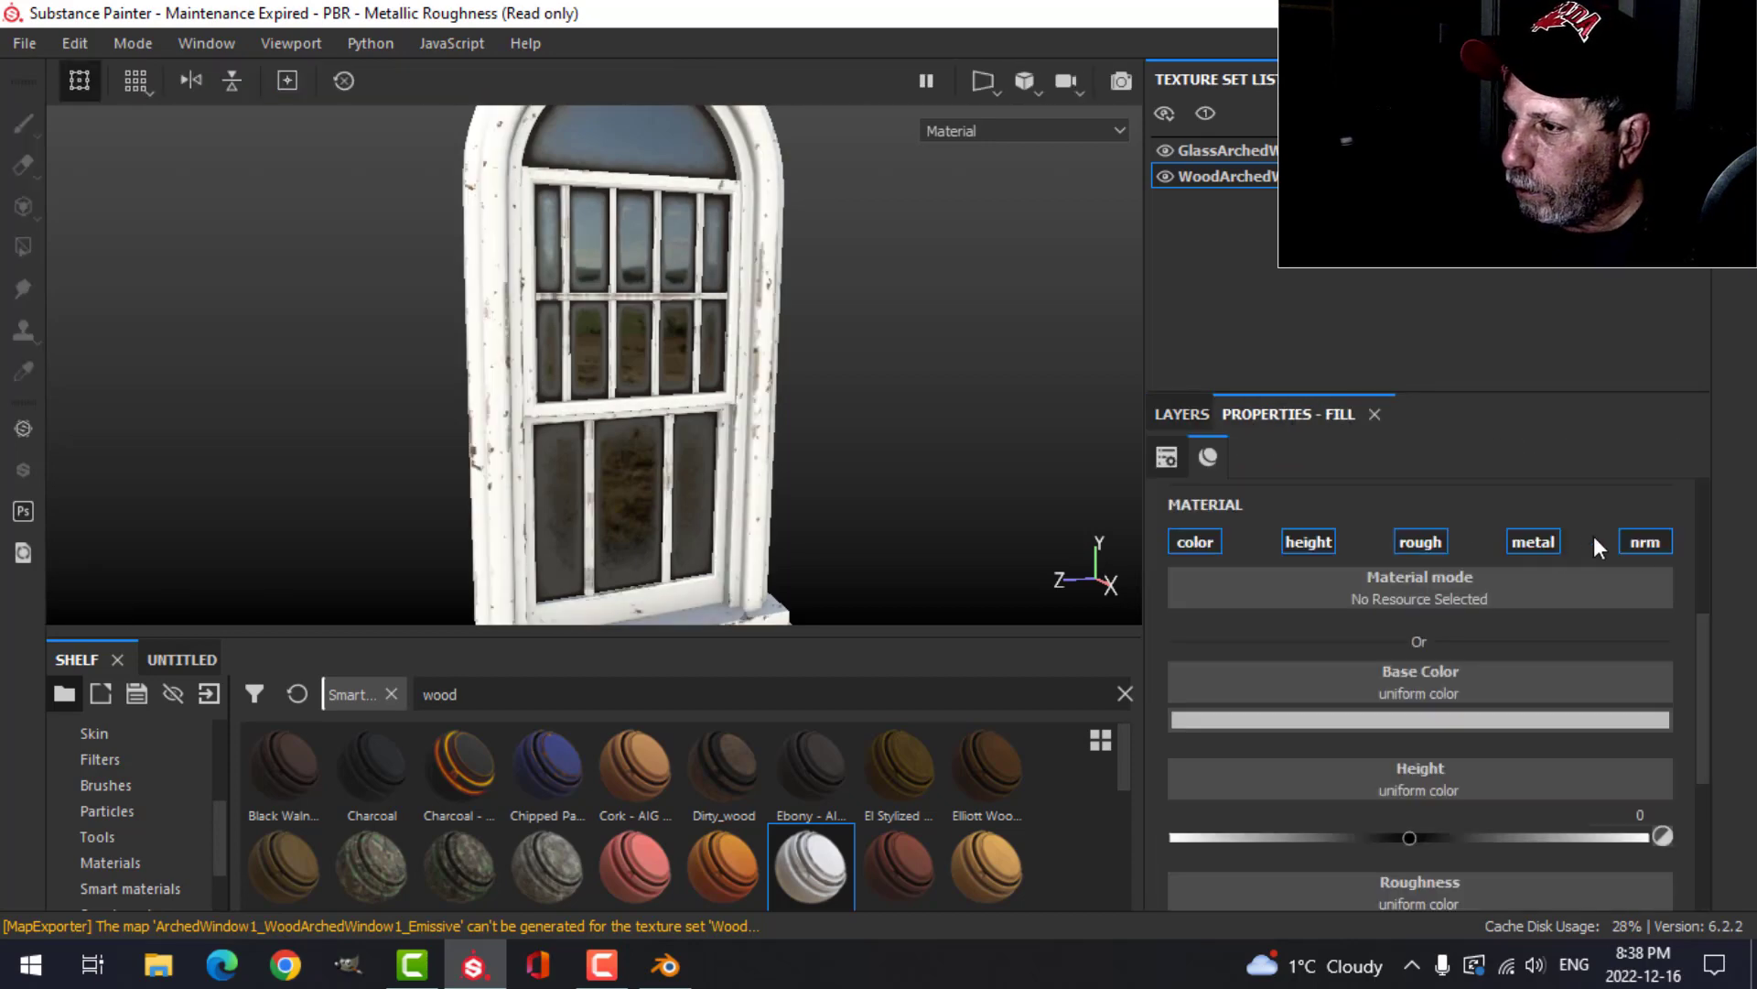
{"action": "left_click", "coordinate": [1498, 722]}
{"action": "left_click_drag", "start_coordinate": [1618, 651], "coordinate": [1536, 630]}
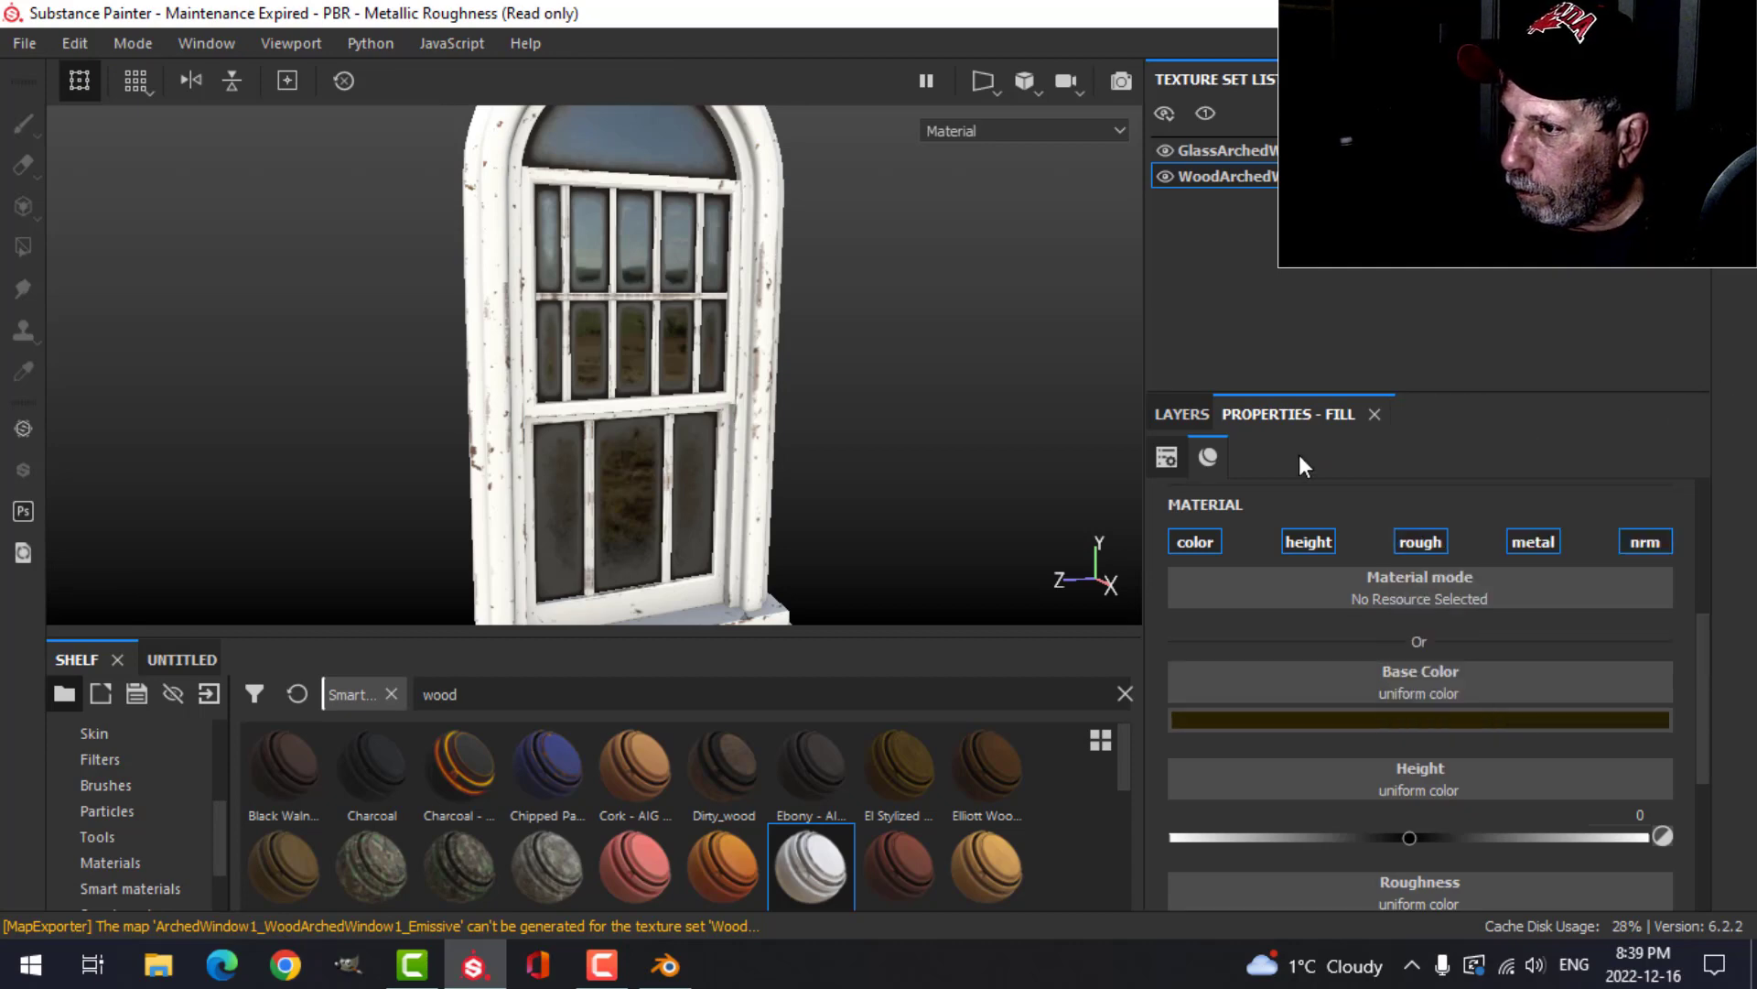
{"action": "left_click", "coordinate": [1197, 413]}
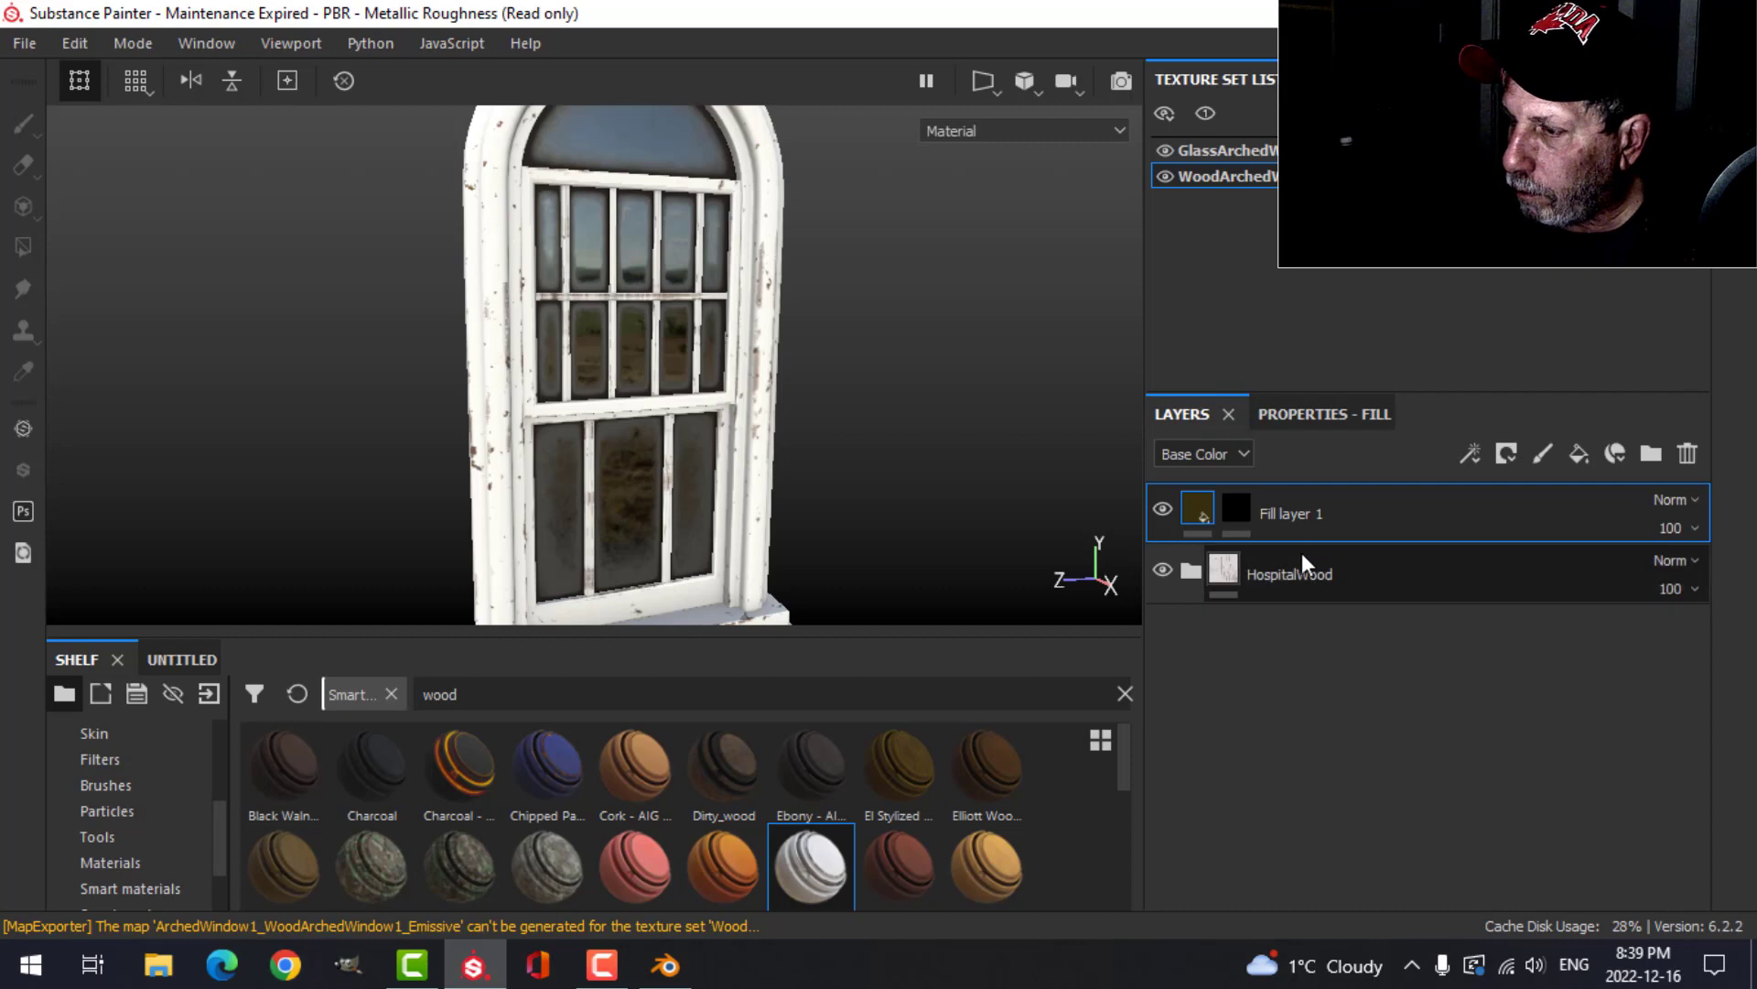
Step: Add a generator to the fill layer's black mask and choose Dirt
{"action": "left_click", "coordinate": [1231, 520]}
{"action": "left_click", "coordinate": [1470, 455]}
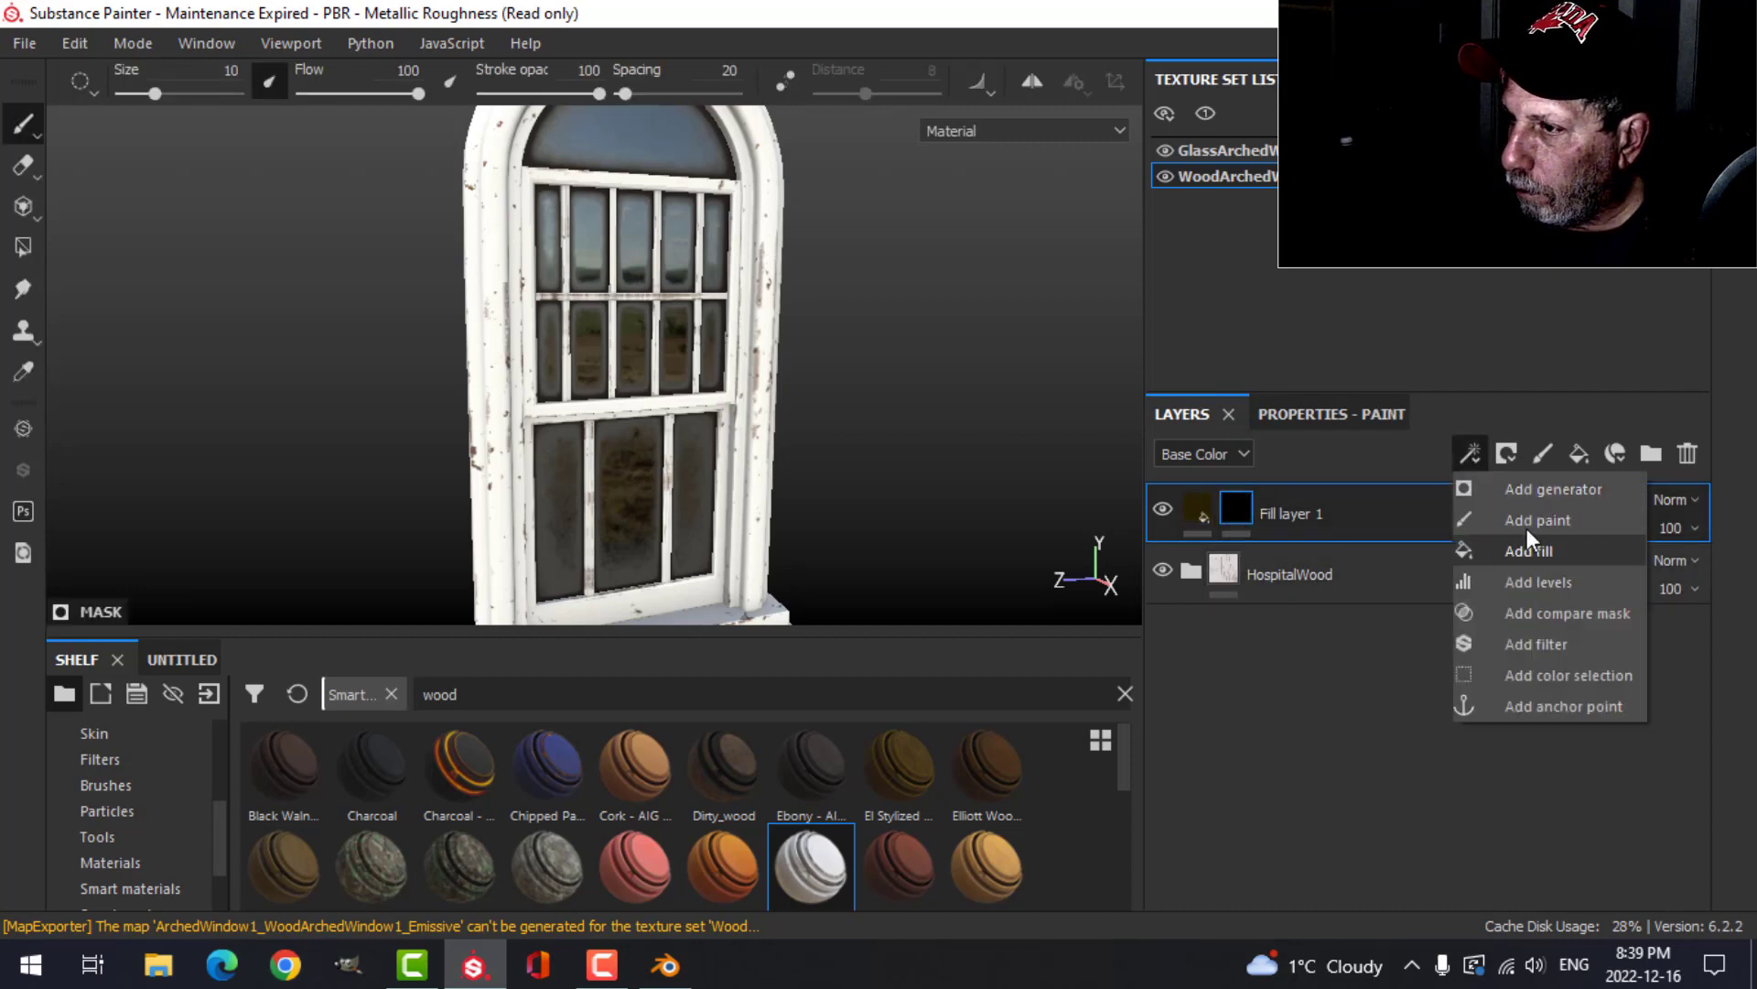
{"action": "left_click", "coordinate": [1527, 487]}
{"action": "left_click", "coordinate": [1402, 415]}
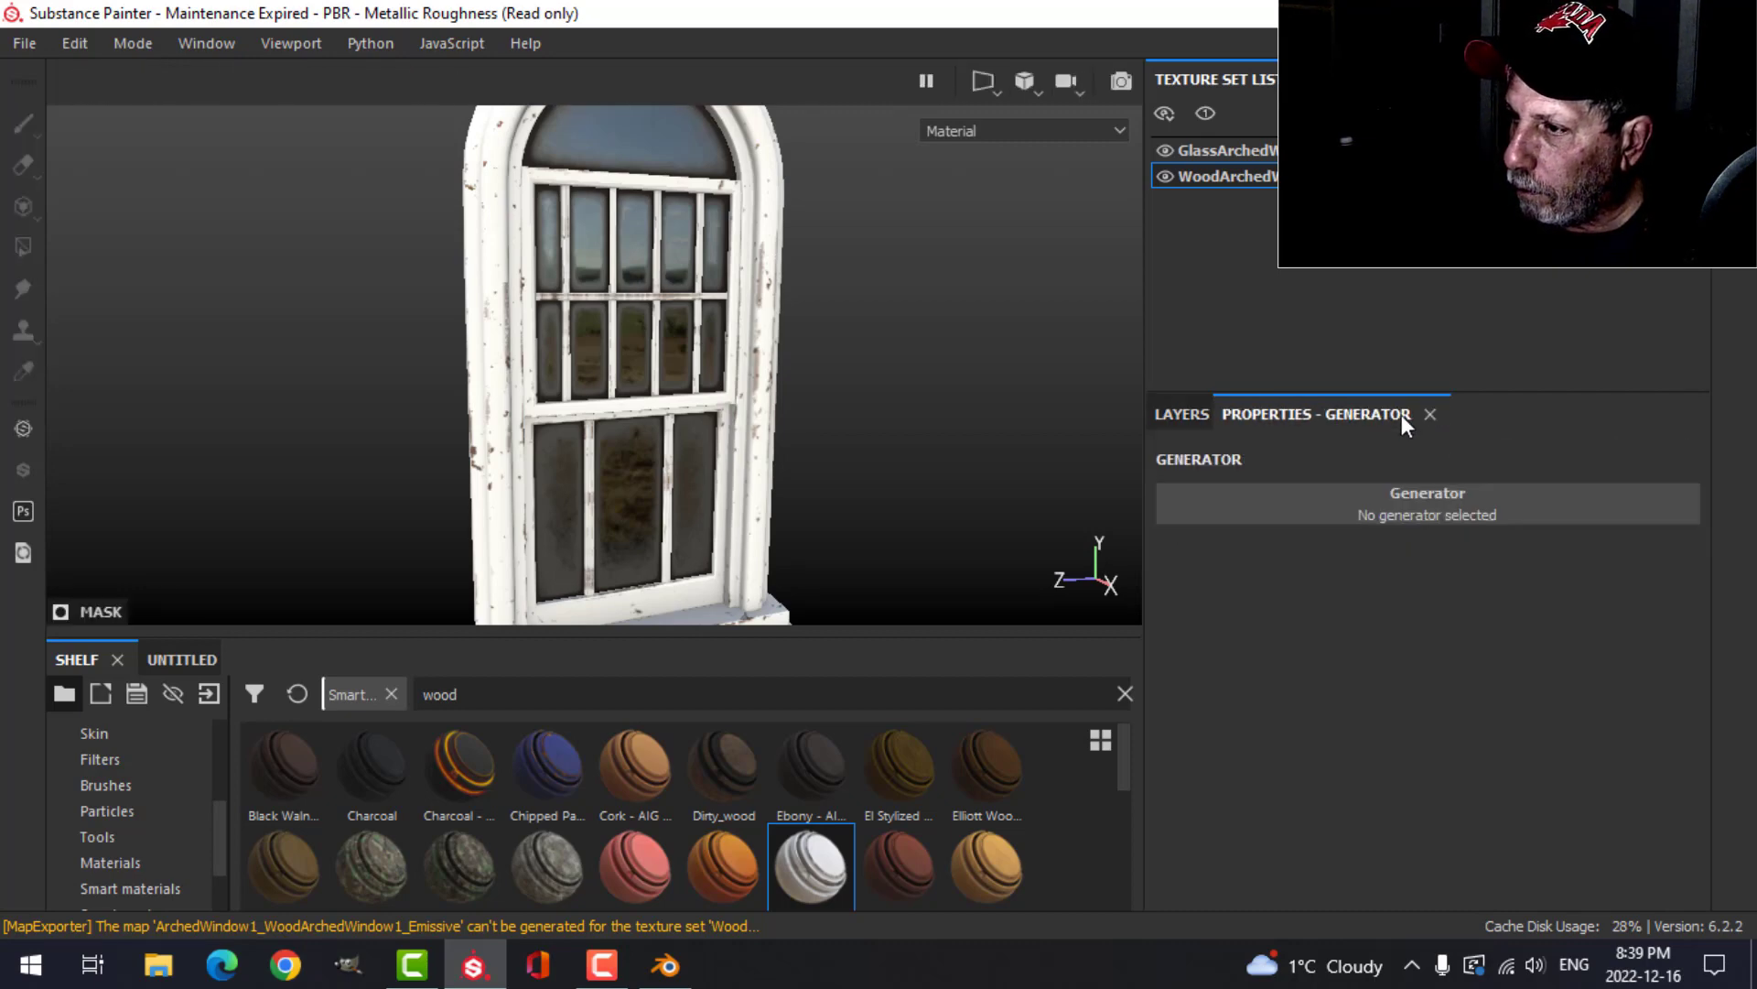
{"action": "left_click", "coordinate": [1411, 518]}
{"action": "left_click", "coordinate": [1415, 670]}
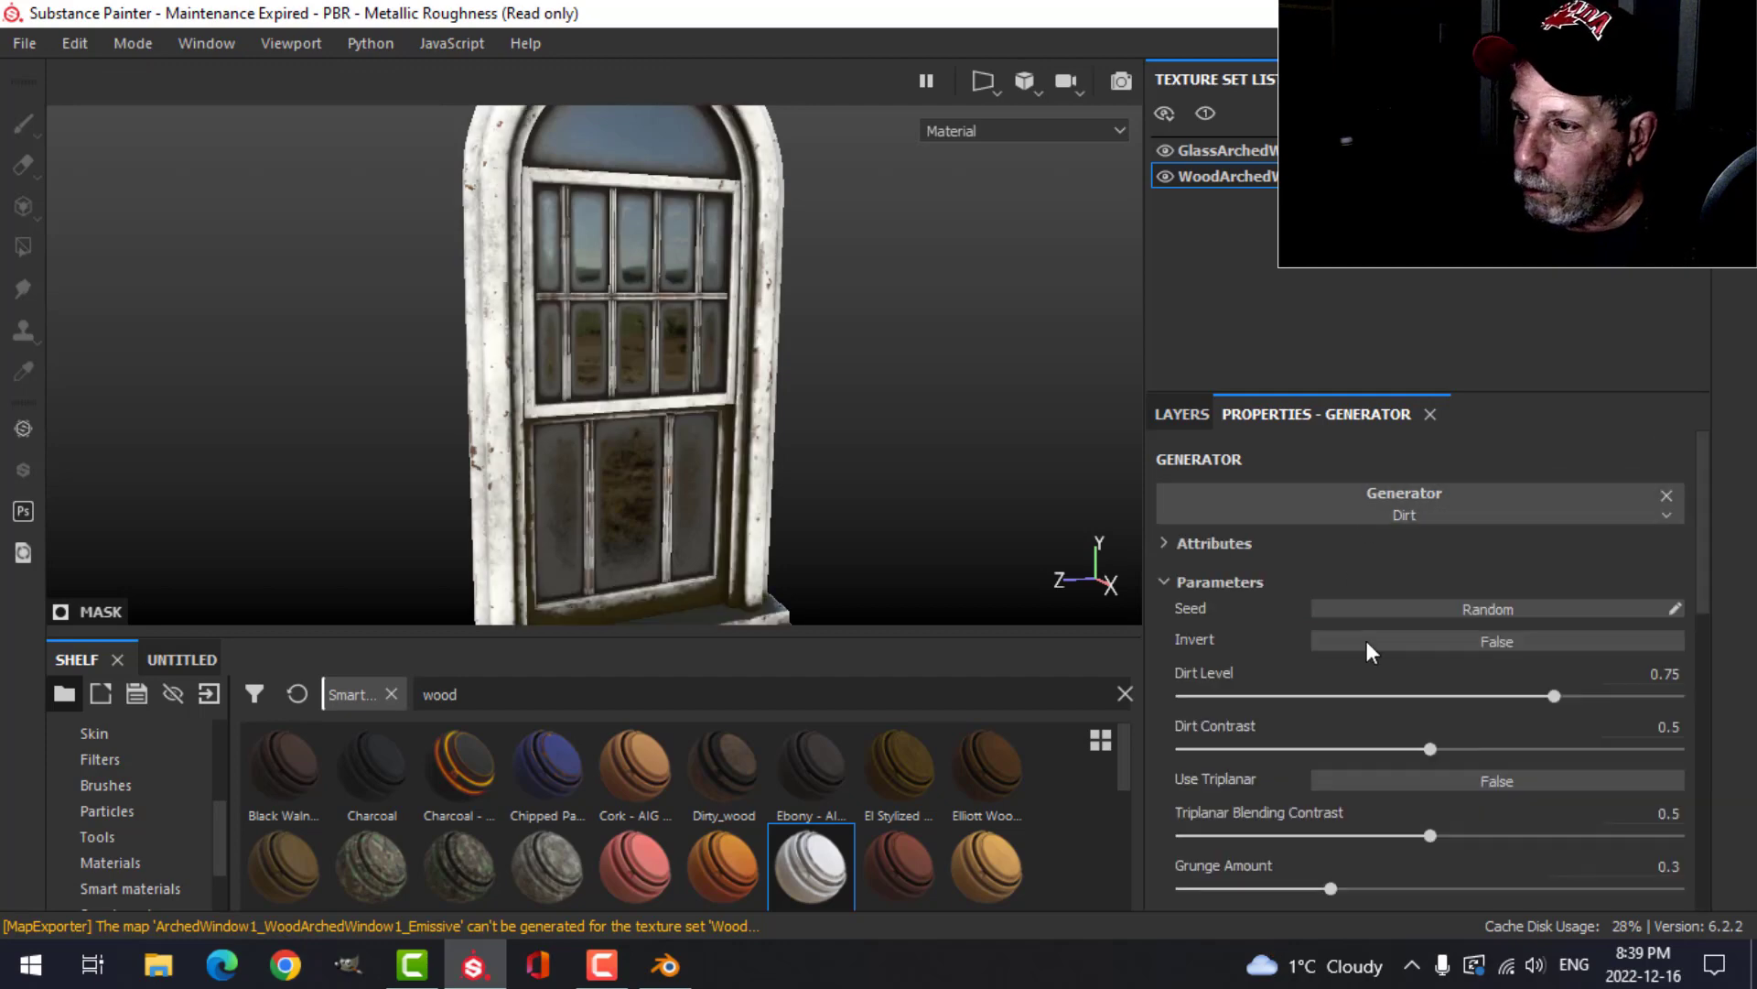
Step: Lower the Dirt generator's Dirt Level to just under 0.59 and set its Grunge Amount to 0.37
{"action": "left_click_drag", "start_coordinate": [1547, 703], "coordinate": [1475, 693]}
{"action": "left_click_drag", "start_coordinate": [1331, 887], "coordinate": [1365, 888]}
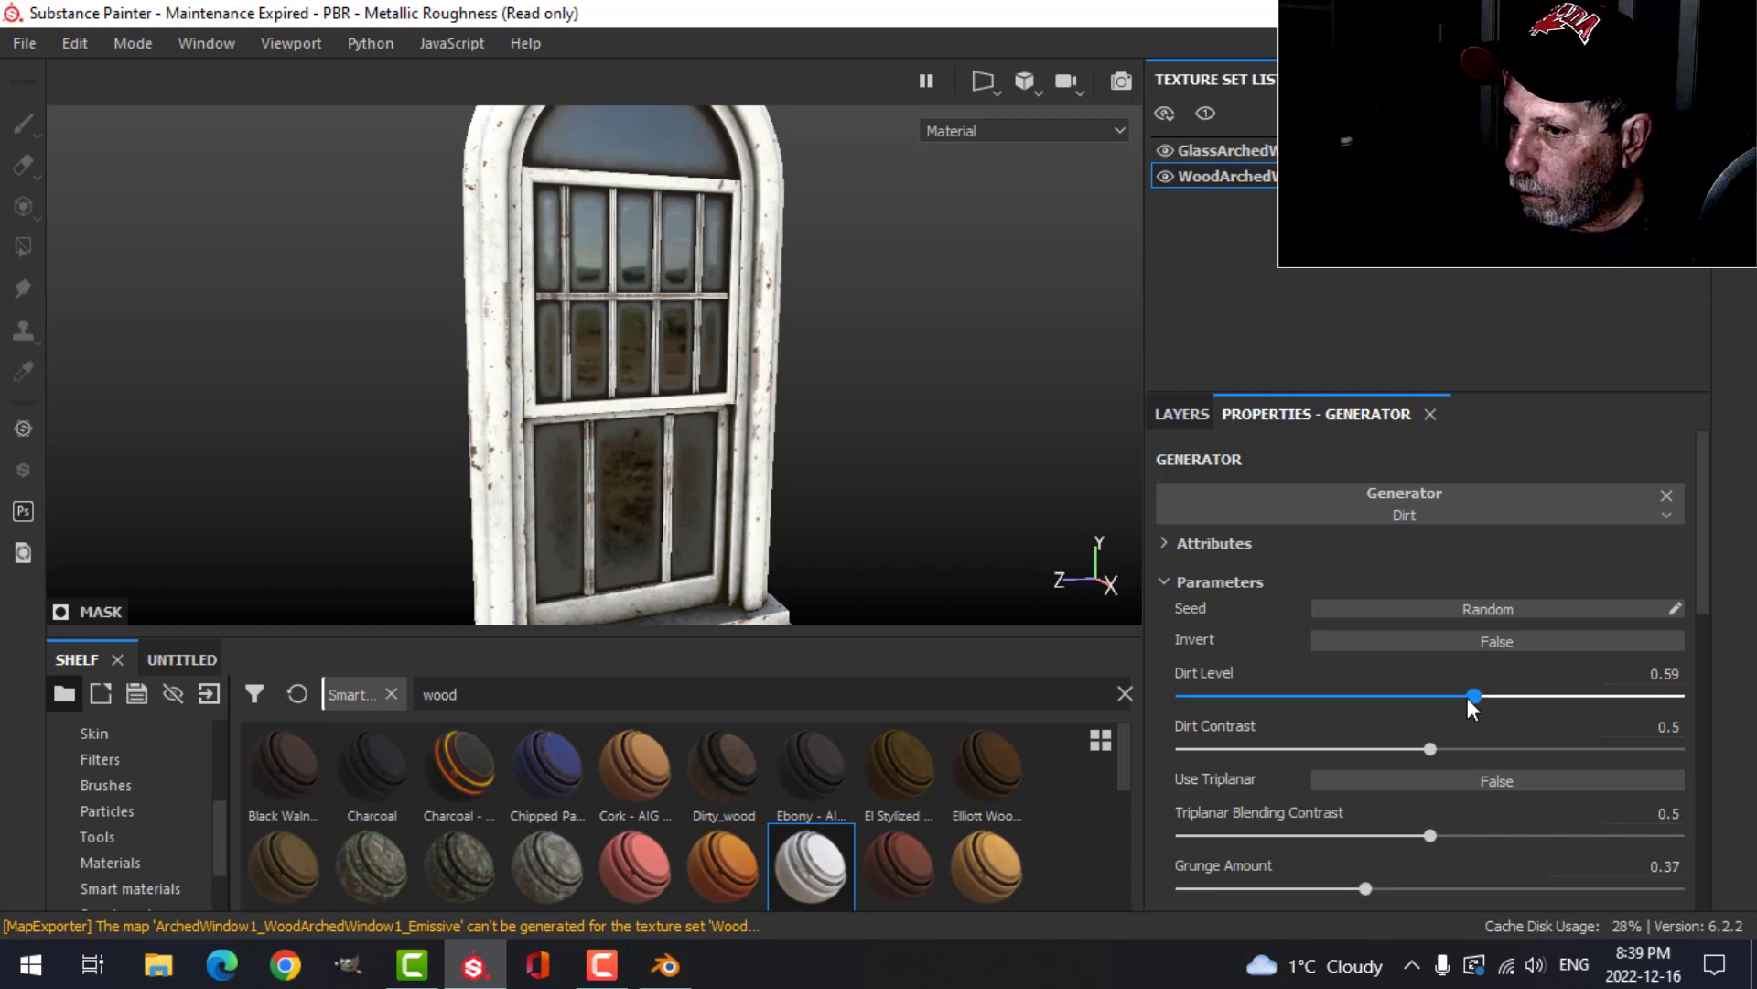
{"action": "left_click_drag", "start_coordinate": [1468, 697], "coordinate": [1459, 696]}
{"action": "mouse_move", "coordinate": [843, 437]}
{"action": "left_mouse_down", "text": "alt"}
{"action": "mouse_move", "coordinate": [855, 503]}
{"action": "mouse_move", "coordinate": [851, 439]}
{"action": "mouse_move", "coordinate": [879, 439]}
{"action": "left_mouse_up", "text": "alt"}
Step: Duplicate the dark brown dirt fill layer
{"action": "left_click", "coordinate": [1190, 416]}
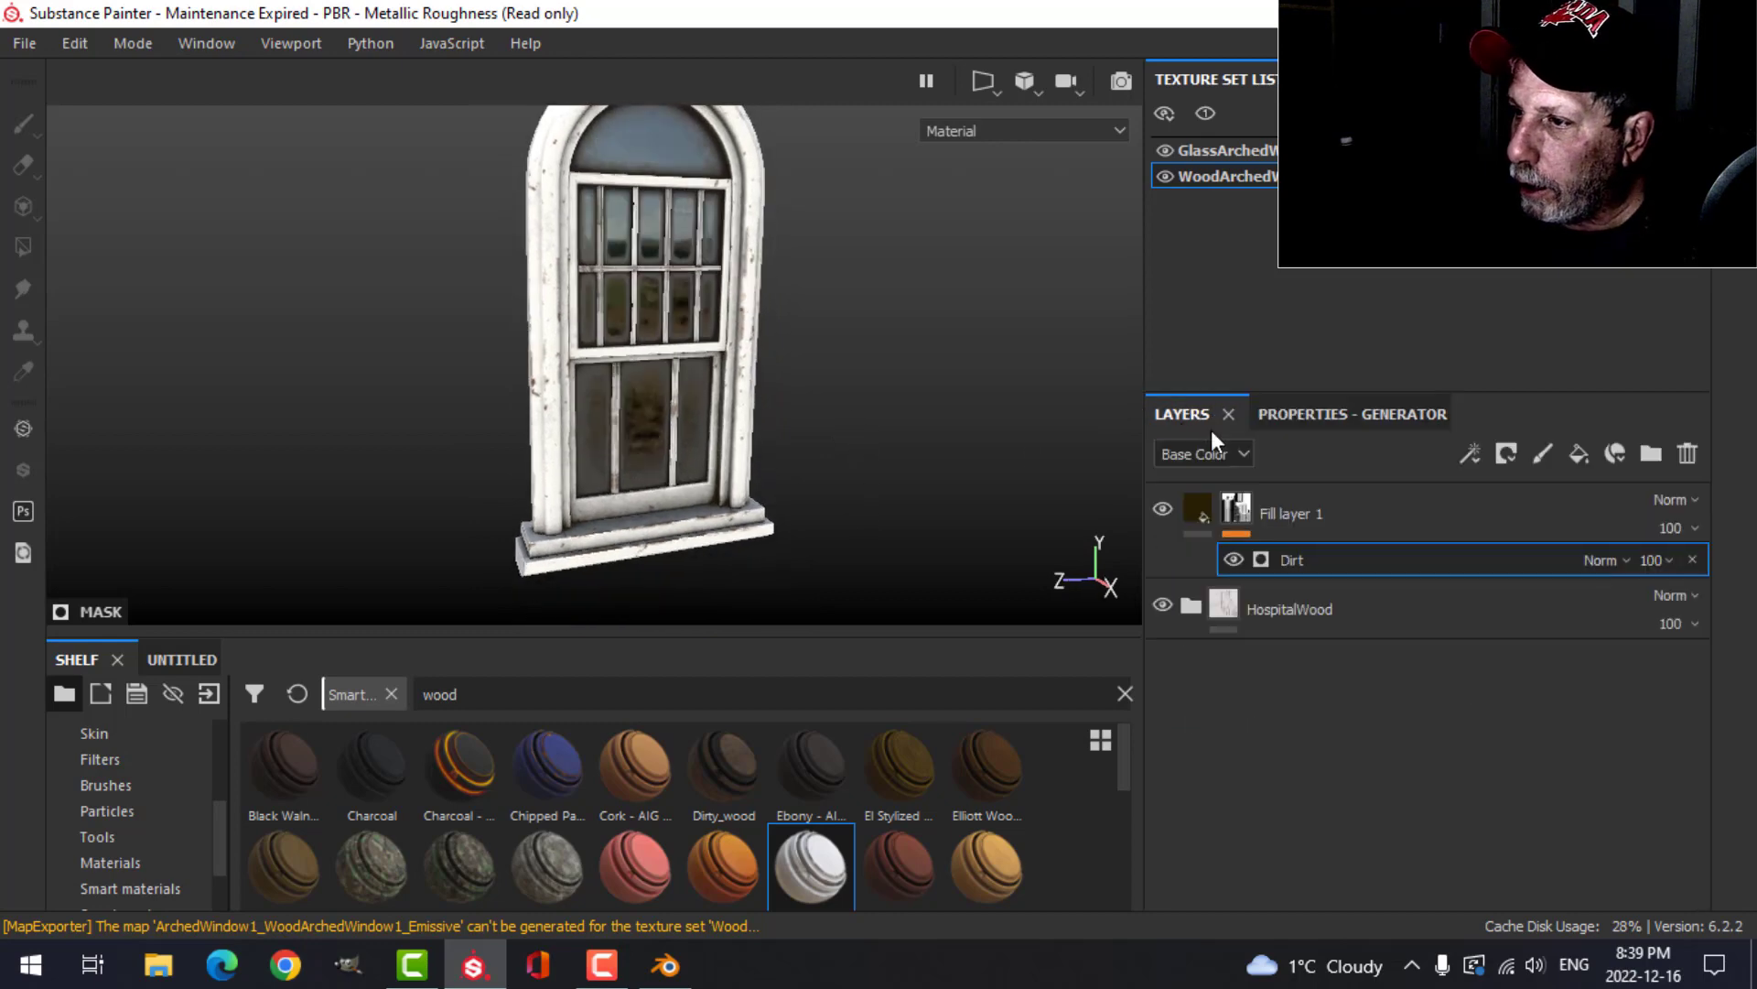
{"action": "left_click", "coordinate": [1349, 511]}
{"action": "right_click", "coordinate": [1351, 514]}
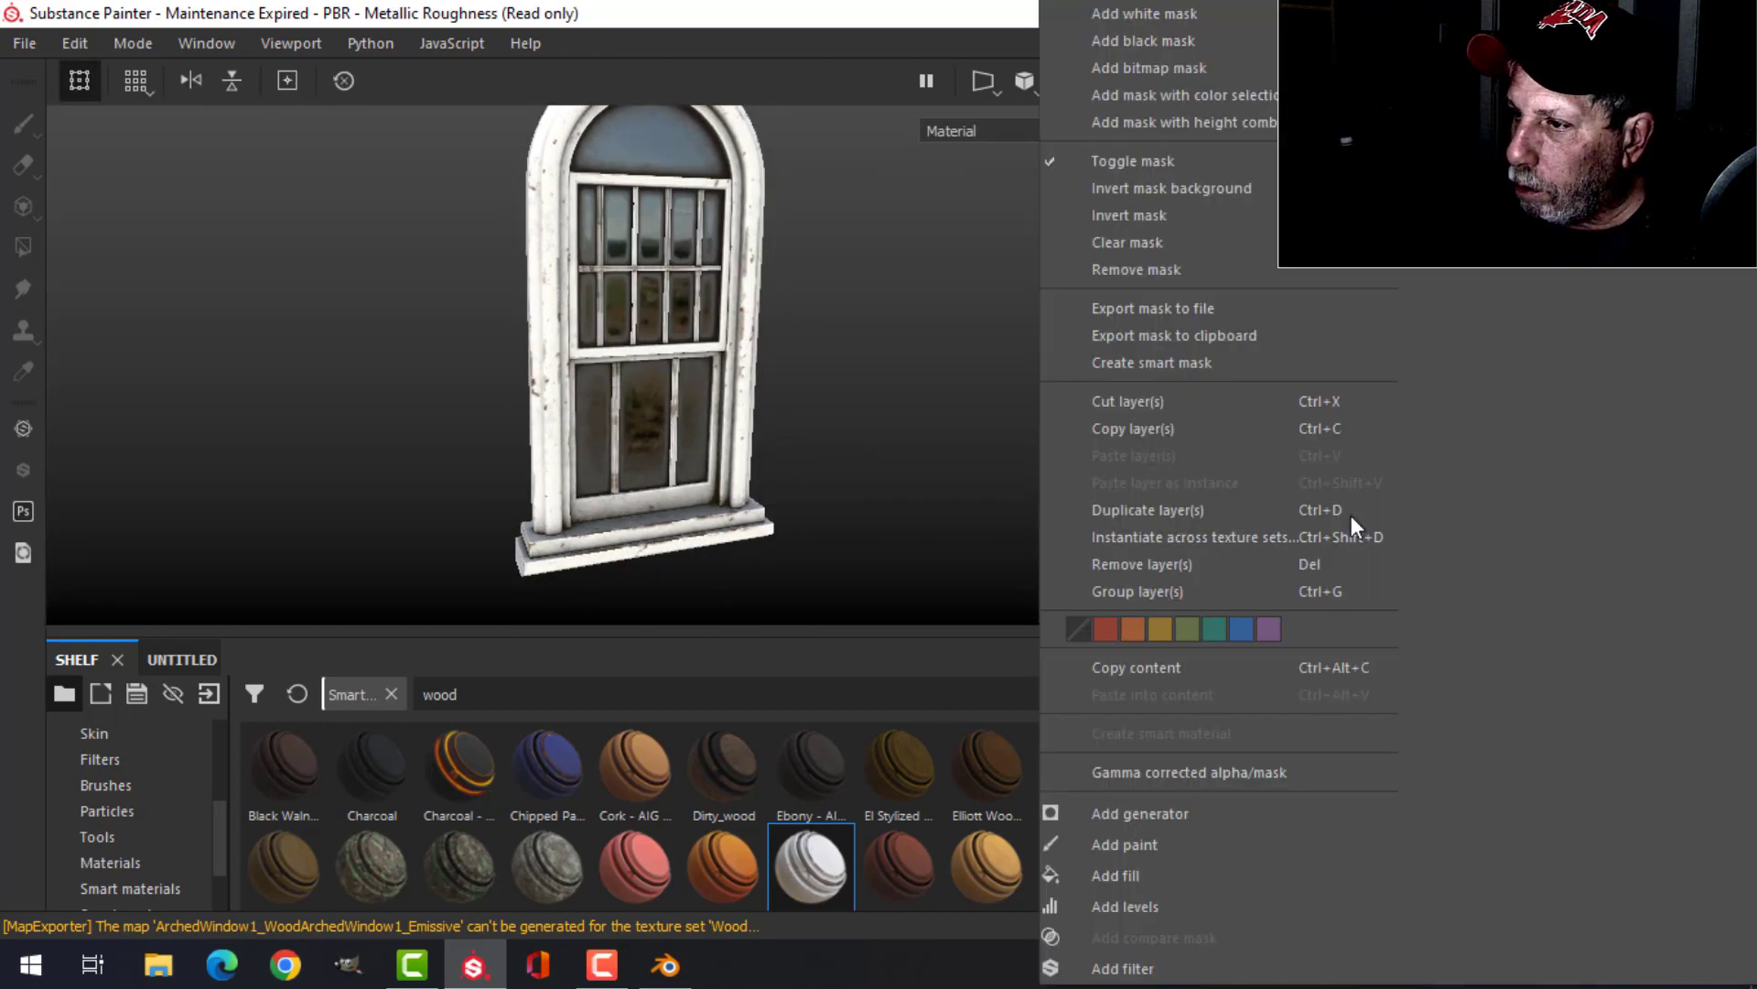
{"action": "left_click", "coordinate": [1235, 513]}
Step: Replace the dirt mask on the duplicated fill layer with a new black mask
{"action": "left_click", "coordinate": [1238, 511]}
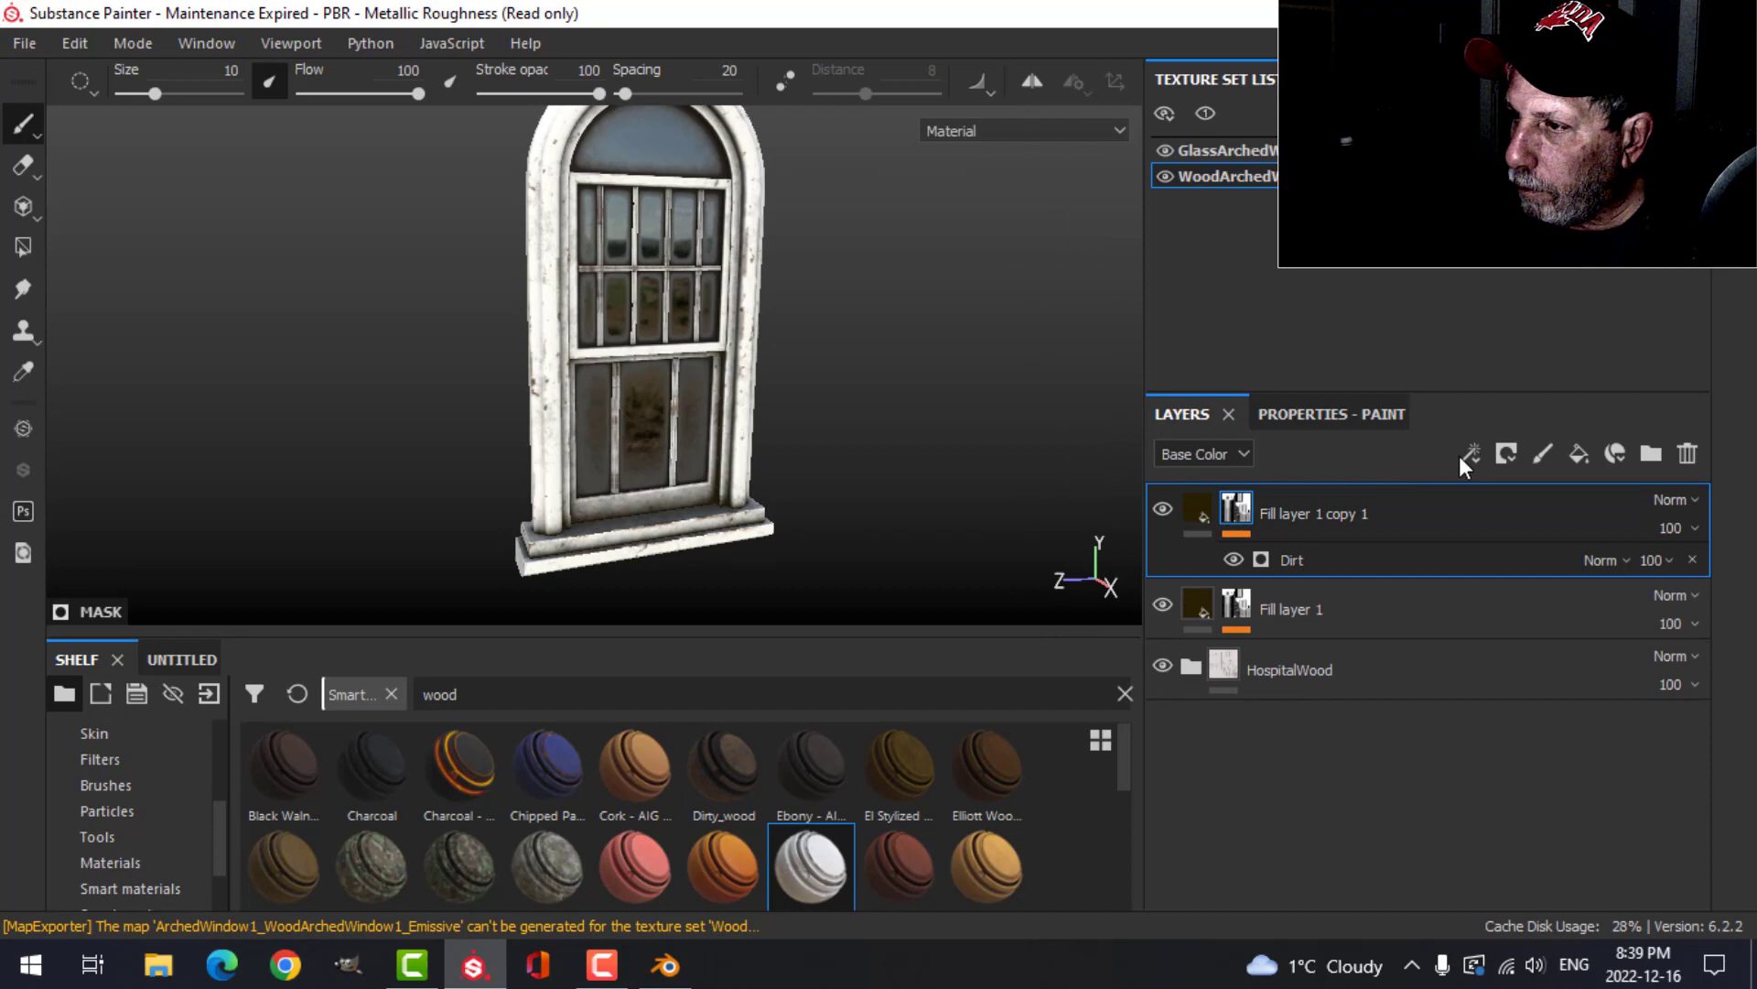
{"action": "left_click", "coordinate": [1507, 454]}
{"action": "left_click", "coordinate": [1515, 510]}
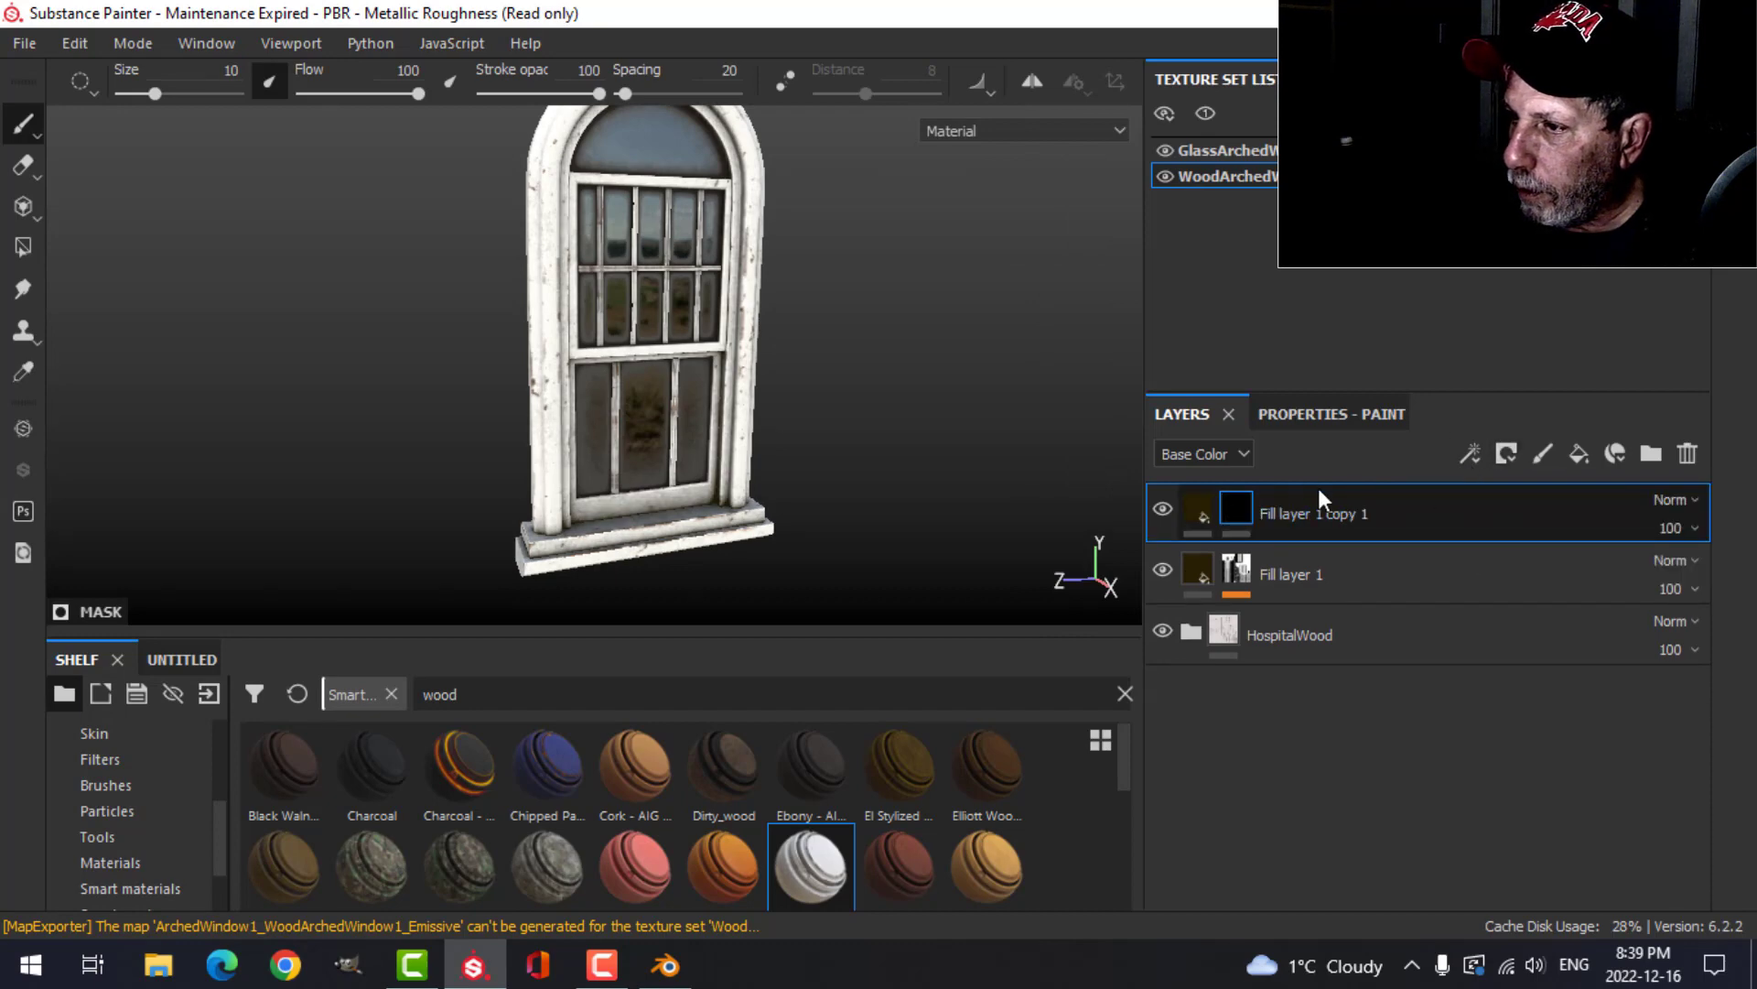
{"action": "left_click", "coordinate": [1311, 415]}
{"action": "left_click", "coordinate": [1206, 413]}
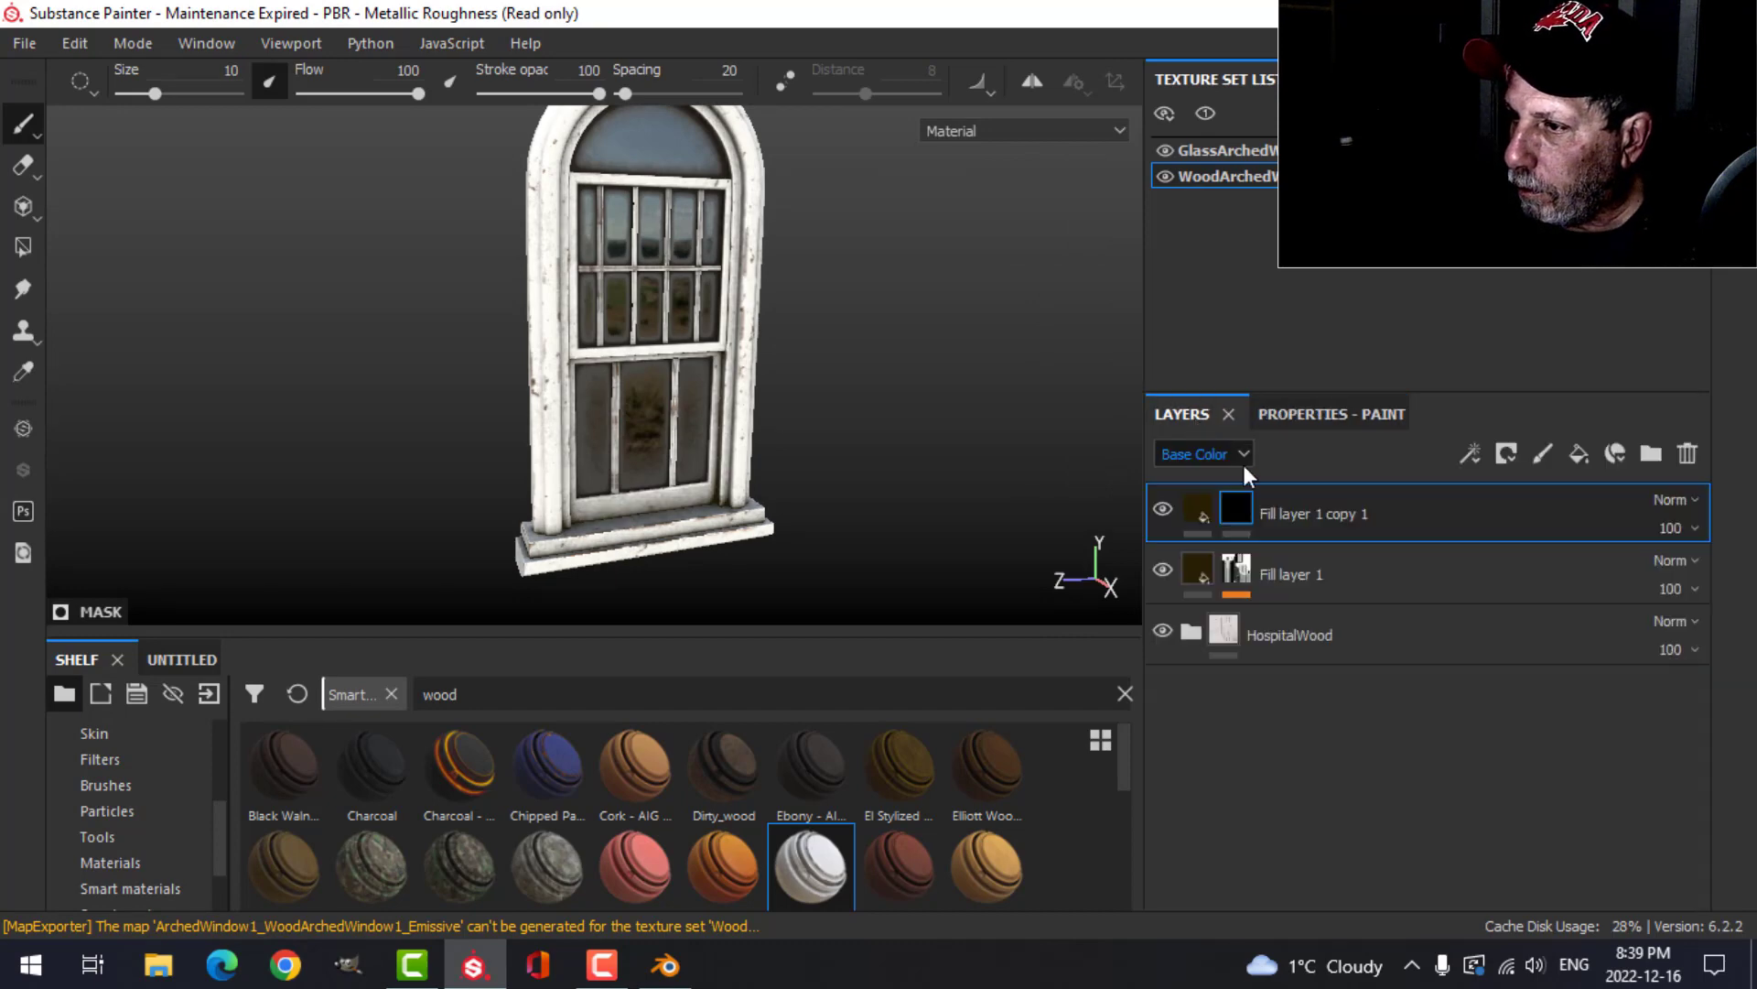
Step: Add a generator to the duplicated fill layer's black mask and choose Metal Edge Wear
{"action": "left_click", "coordinate": [1468, 454]}
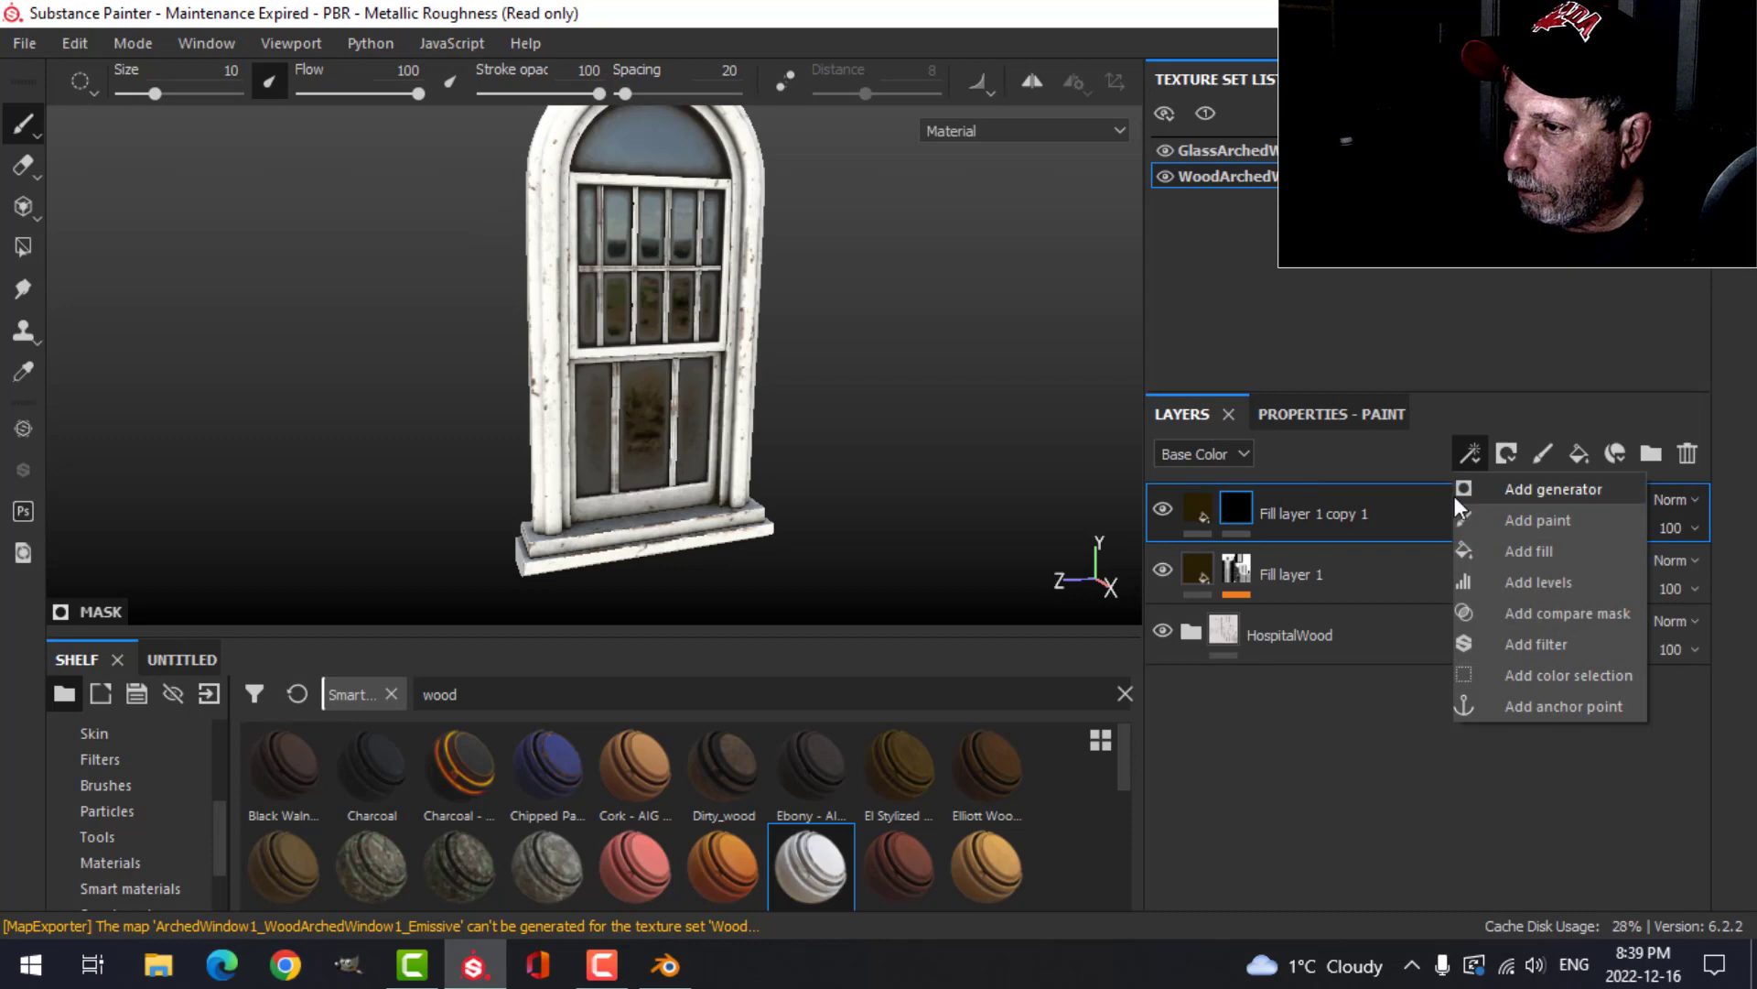
{"action": "left_click", "coordinate": [1516, 491]}
{"action": "left_click", "coordinate": [1372, 418]}
{"action": "left_click", "coordinate": [1392, 503]}
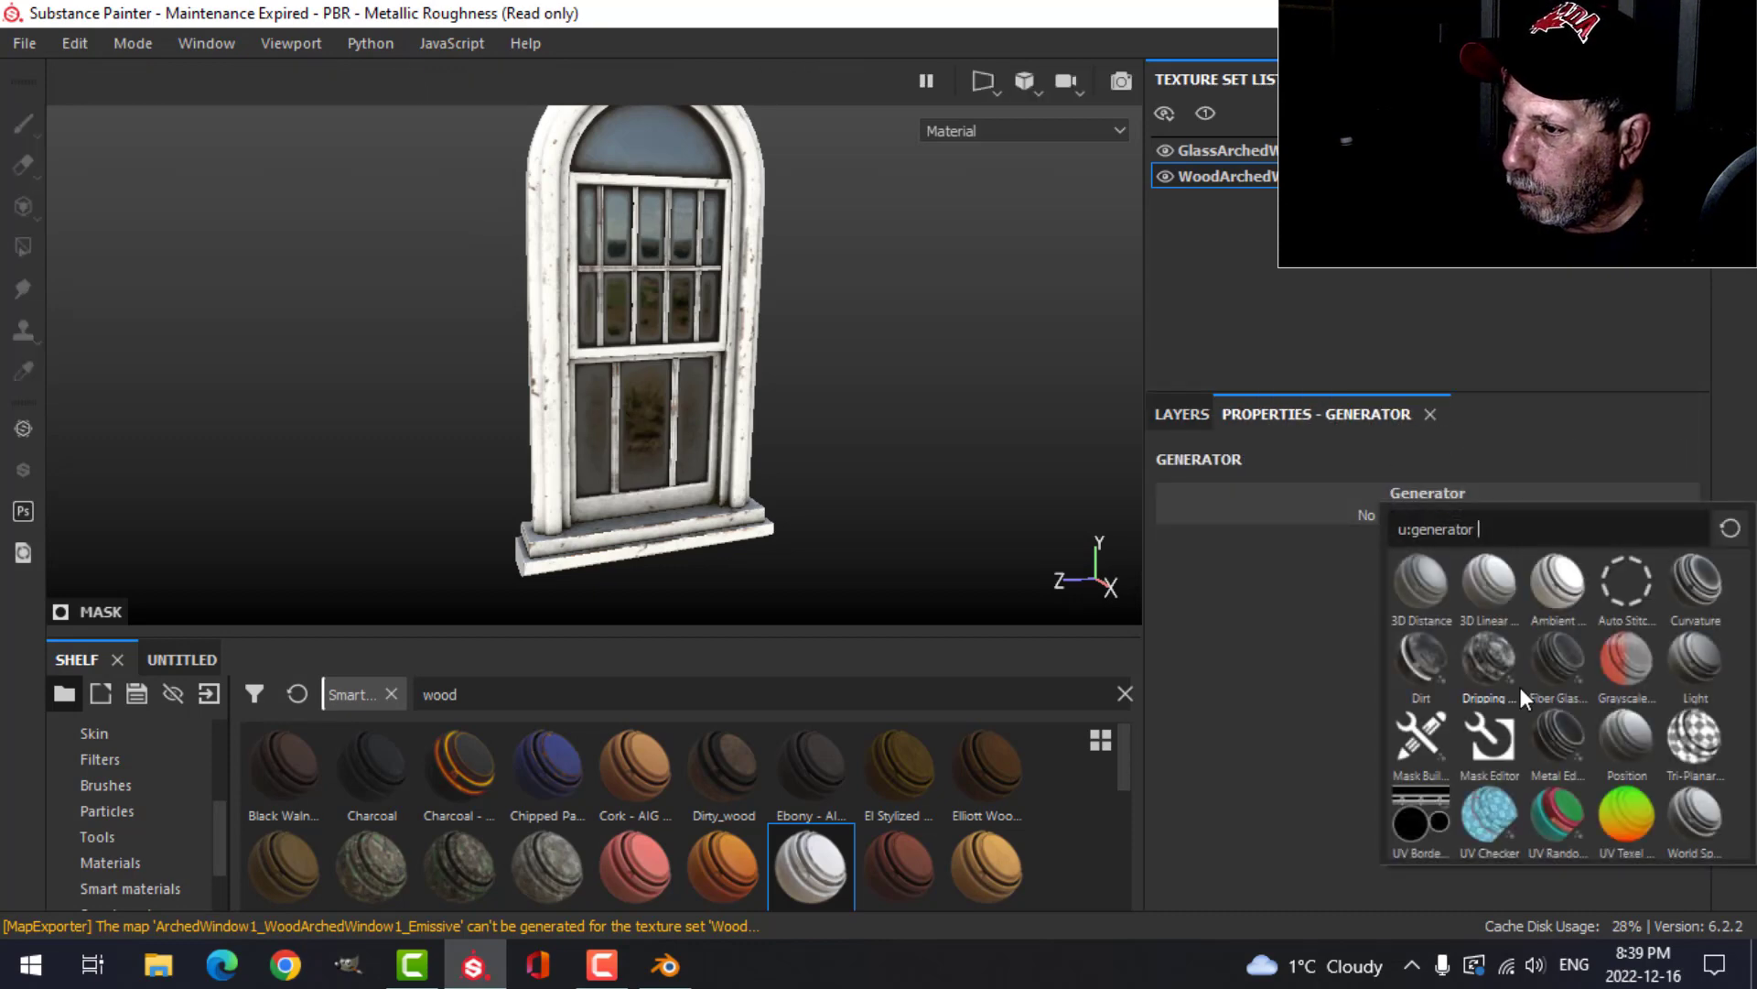
{"action": "left_click", "coordinate": [1547, 733]}
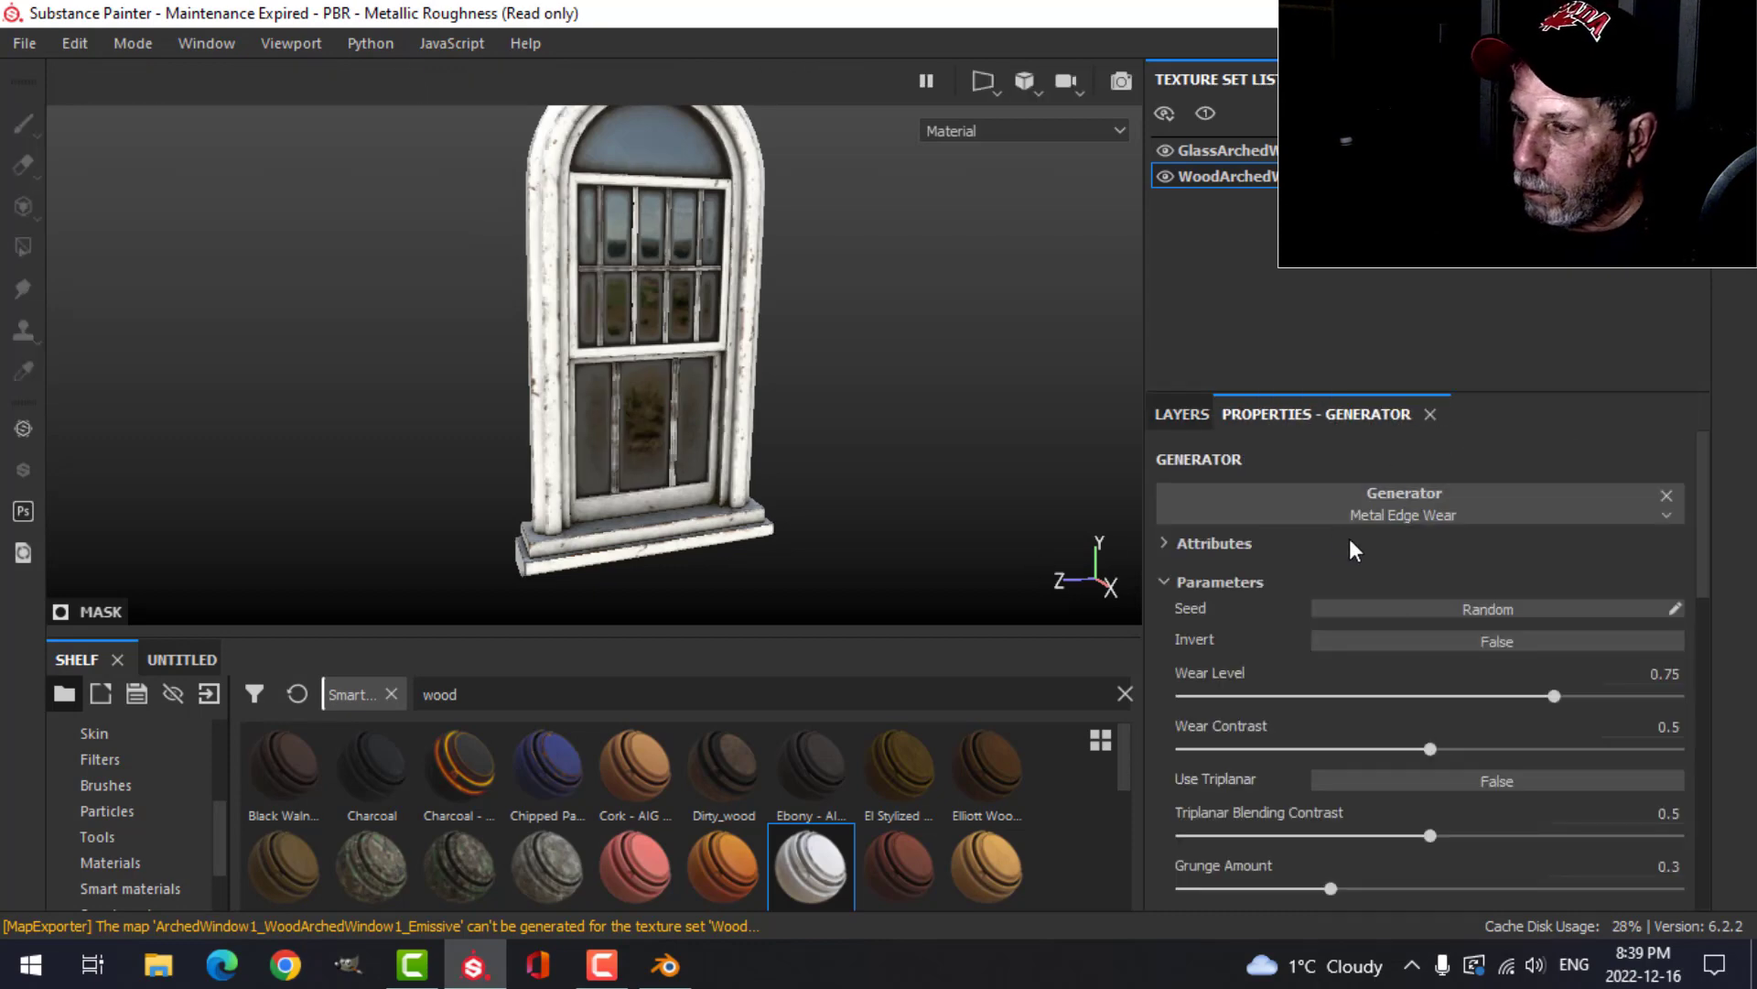
Step: Set the Metal Edge Wear generator's Wear Level to 0.63 and its Grunge Amount to 0.44
{"action": "left_click_drag", "start_coordinate": [1556, 692], "coordinate": [1454, 696]}
{"action": "left_click_drag", "start_coordinate": [1331, 888], "coordinate": [1400, 888]}
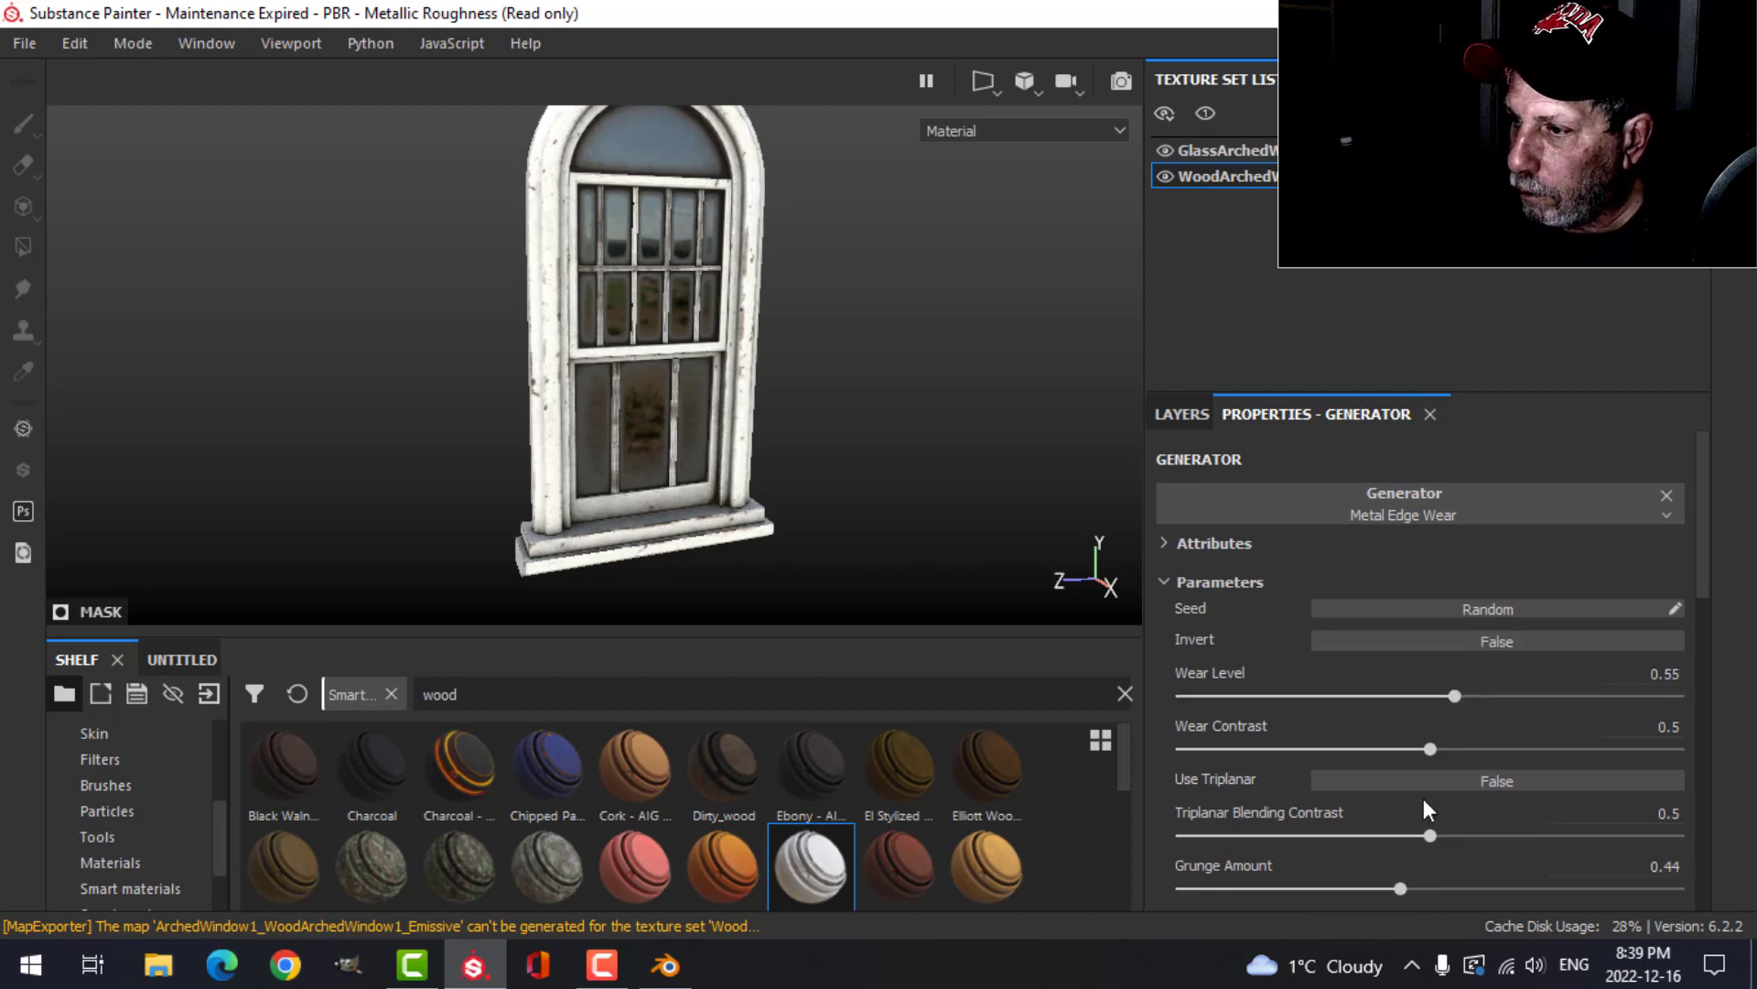
{"action": "left_click_drag", "start_coordinate": [1459, 696], "coordinate": [1493, 696]}
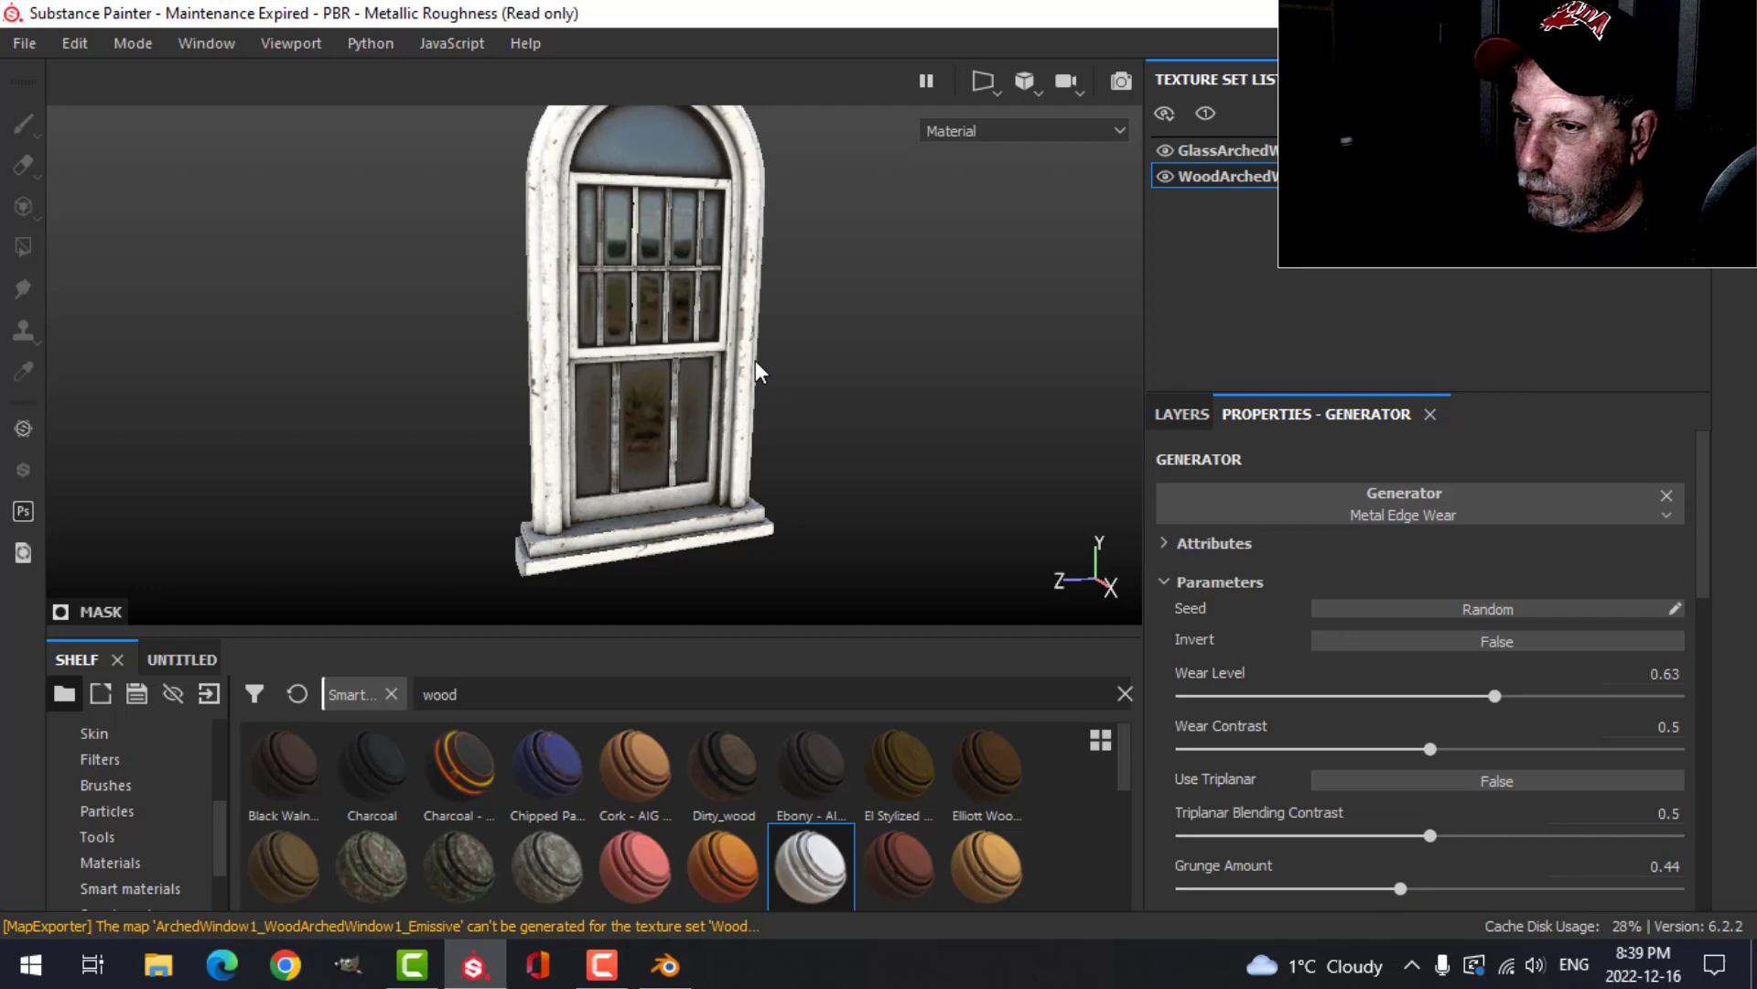
{"action": "scroll", "coordinate": [818, 335], "scroll_direction": "up", "scroll_amount": 3}
{"action": "left_click_drag", "start_coordinate": [833, 362], "coordinate": [778, 352], "text": "alt"}
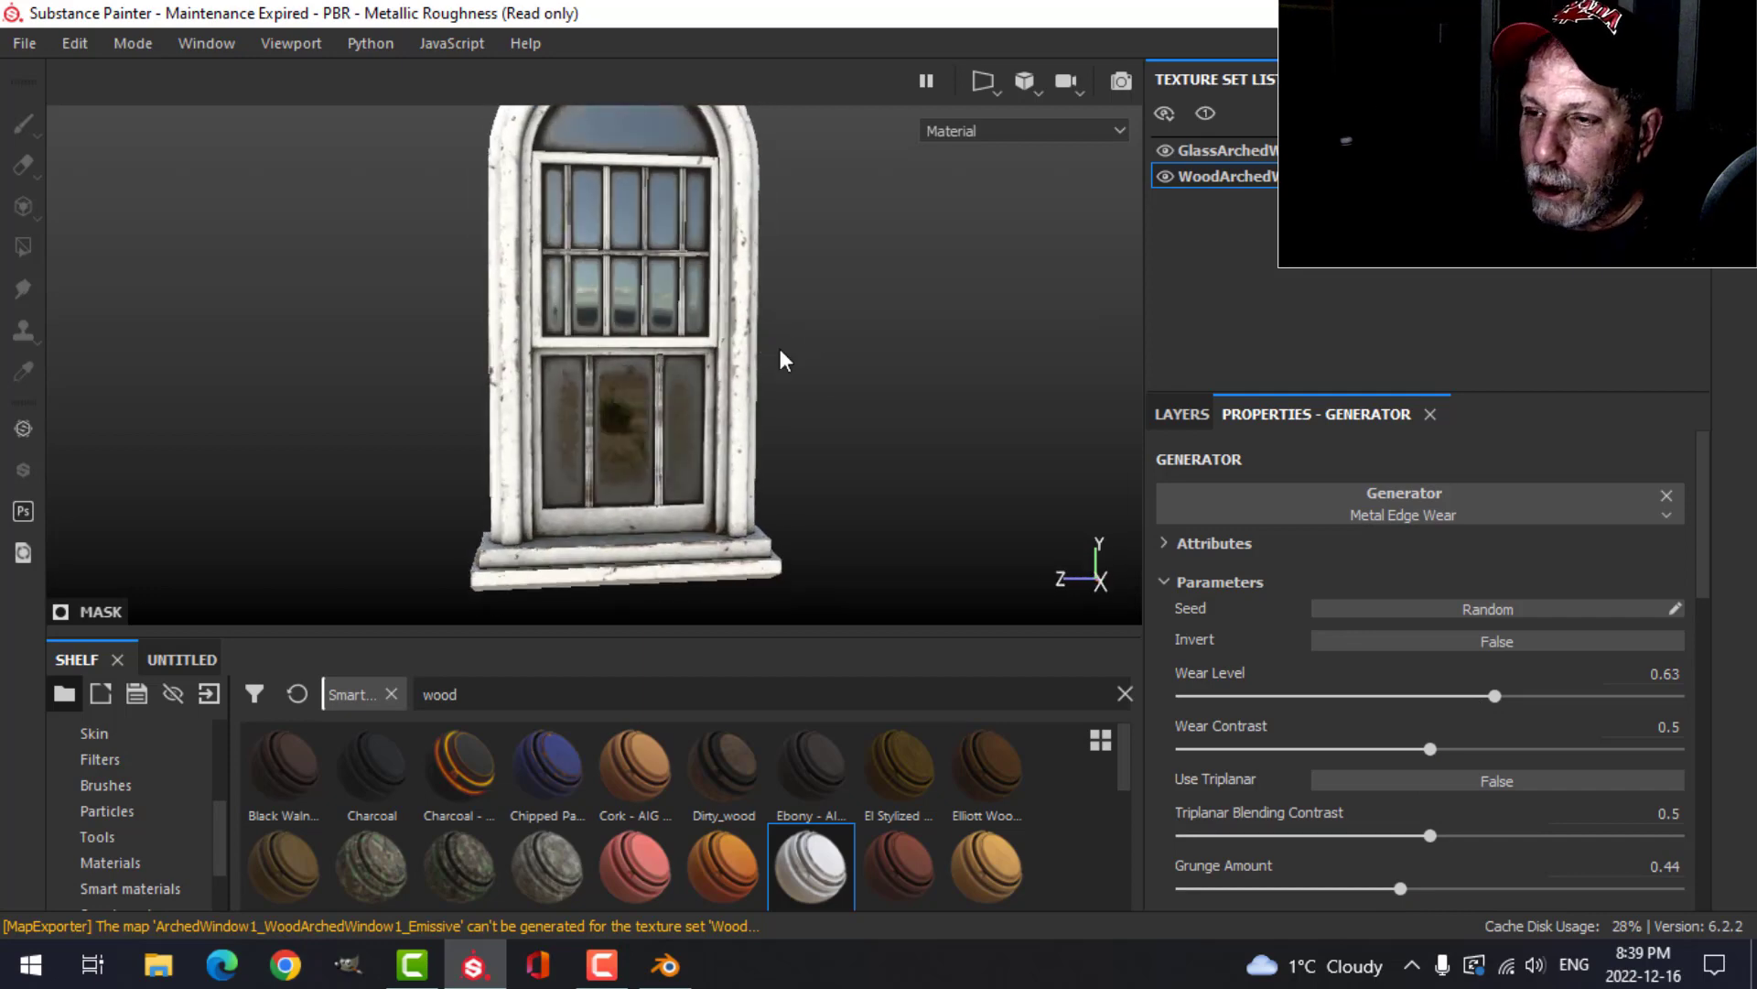
{"action": "middle_click_drag", "start_coordinate": [657, 289], "coordinate": [678, 340], "text": "alt"}
{"action": "left_click_drag", "start_coordinate": [682, 351], "coordinate": [773, 329], "text": "alt"}
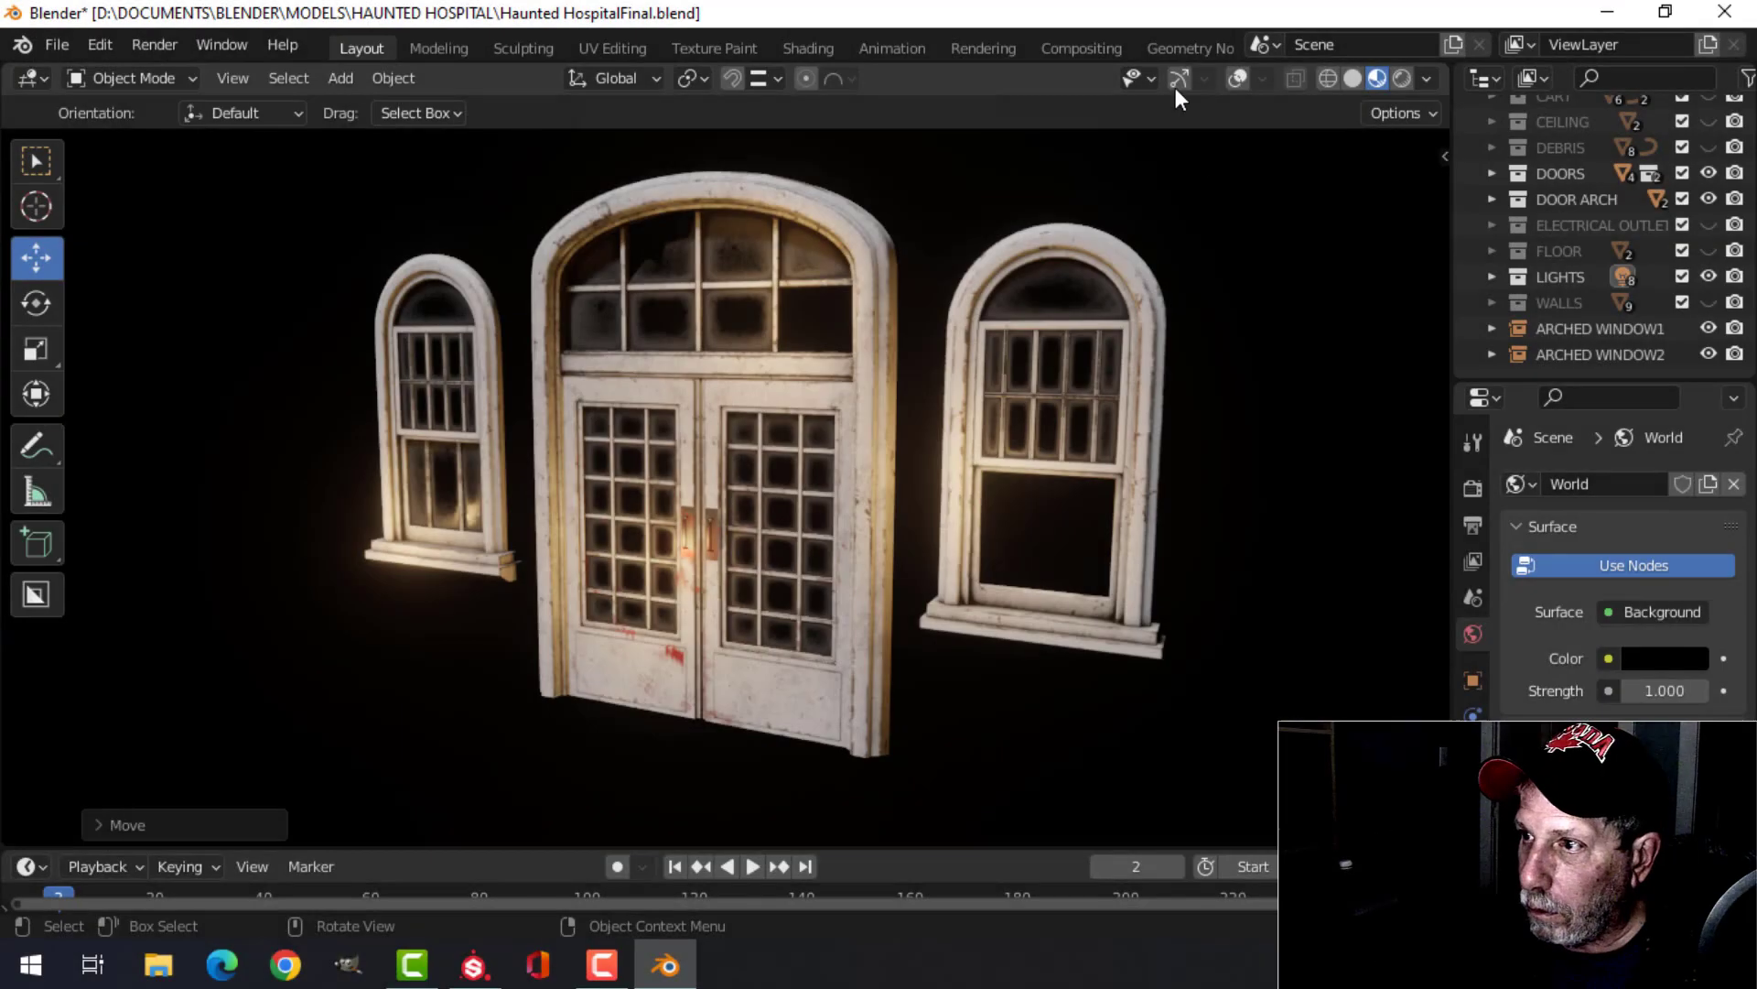
Step: In the Blender scene, examine the weathered wood and dirty glass on the double doors and arched windows up close
{"action": "left_click", "coordinate": [1178, 80]}
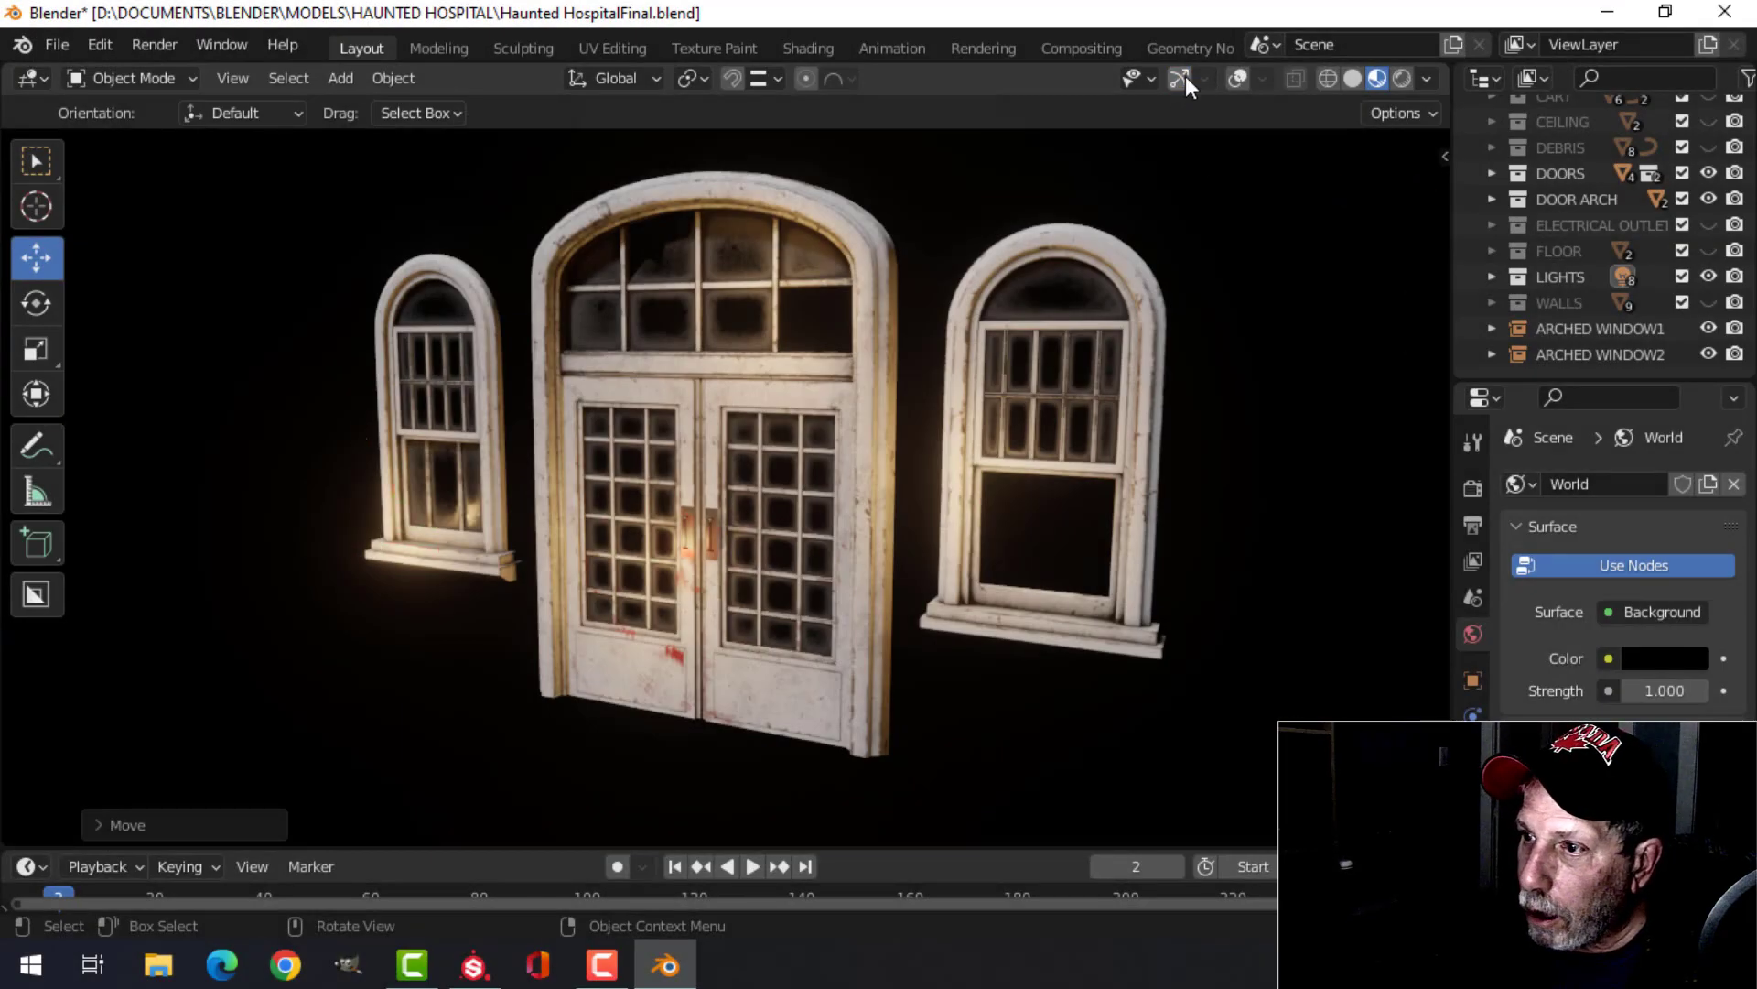
{"action": "left_click", "coordinate": [1180, 79]}
{"action": "scroll", "coordinate": [1014, 353], "scroll_direction": "up", "scroll_amount": 4}
{"action": "scroll", "coordinate": [1200, 451], "scroll_direction": "down", "scroll_amount": 3}
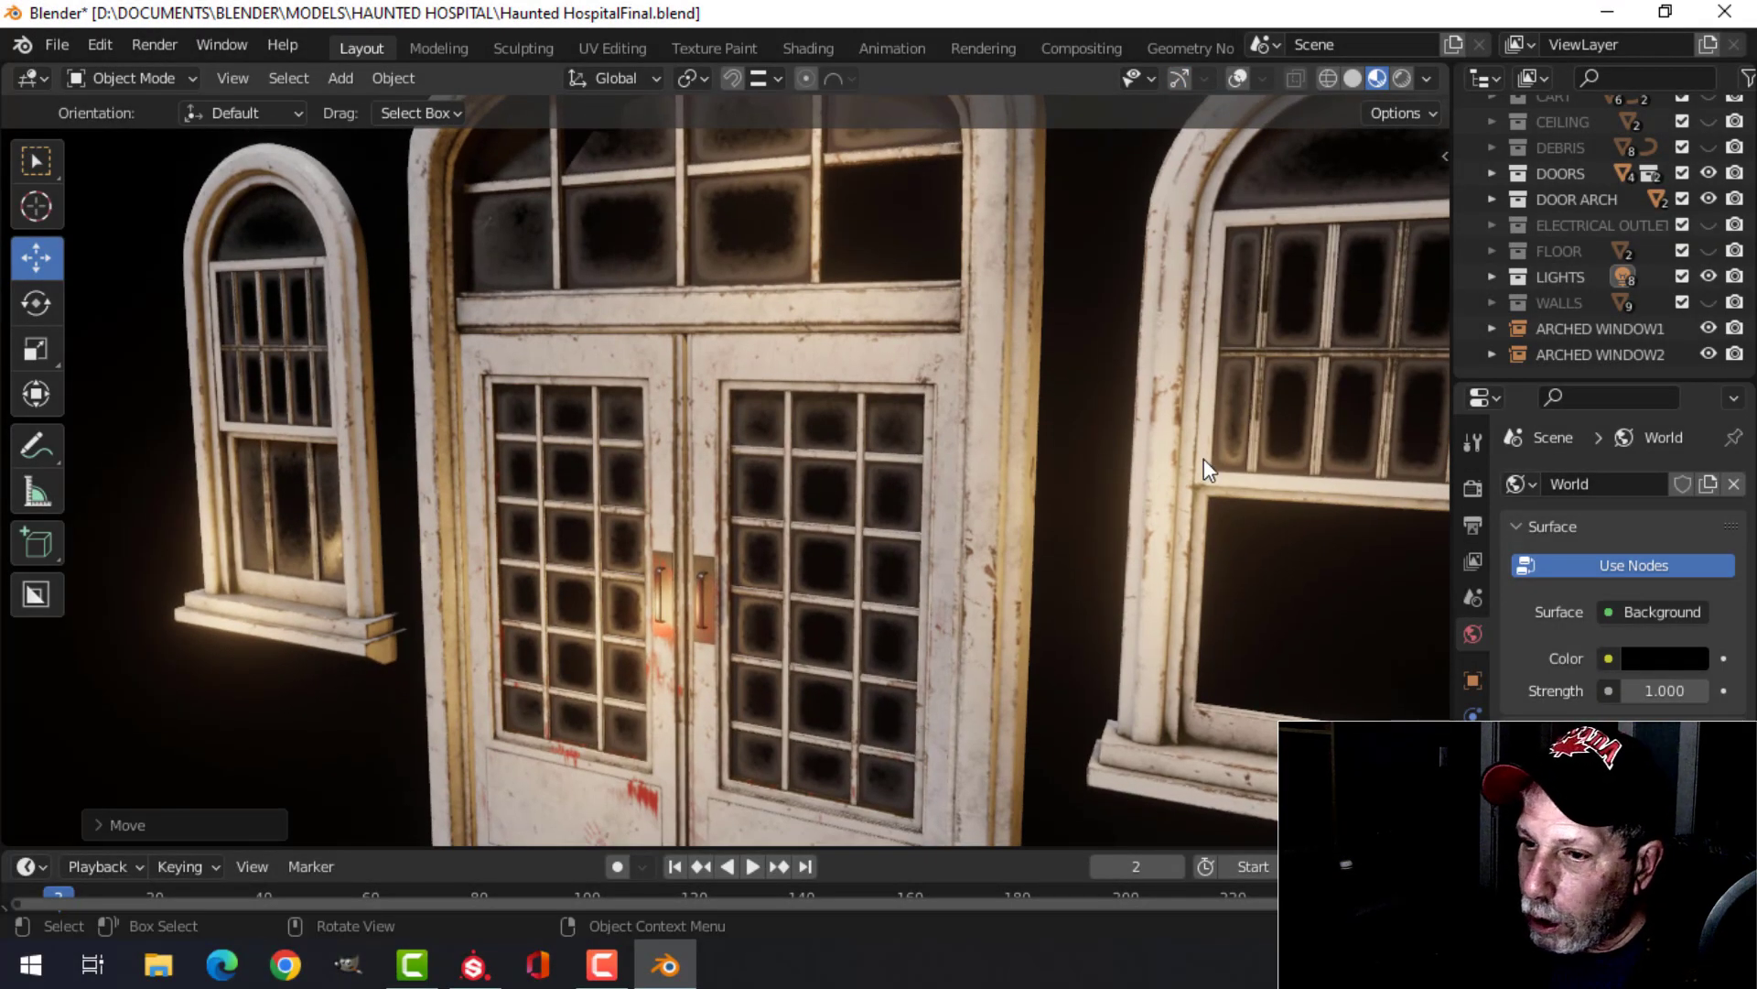
{"action": "scroll", "coordinate": [824, 541], "scroll_direction": "up", "scroll_amount": 3}
{"action": "middle_click_drag", "start_coordinate": [823, 541], "coordinate": [942, 399]}
{"action": "scroll", "coordinate": [1211, 332], "scroll_direction": "down", "scroll_amount": 3}
{"action": "scroll", "coordinate": [969, 382], "scroll_direction": "up", "scroll_amount": 3}
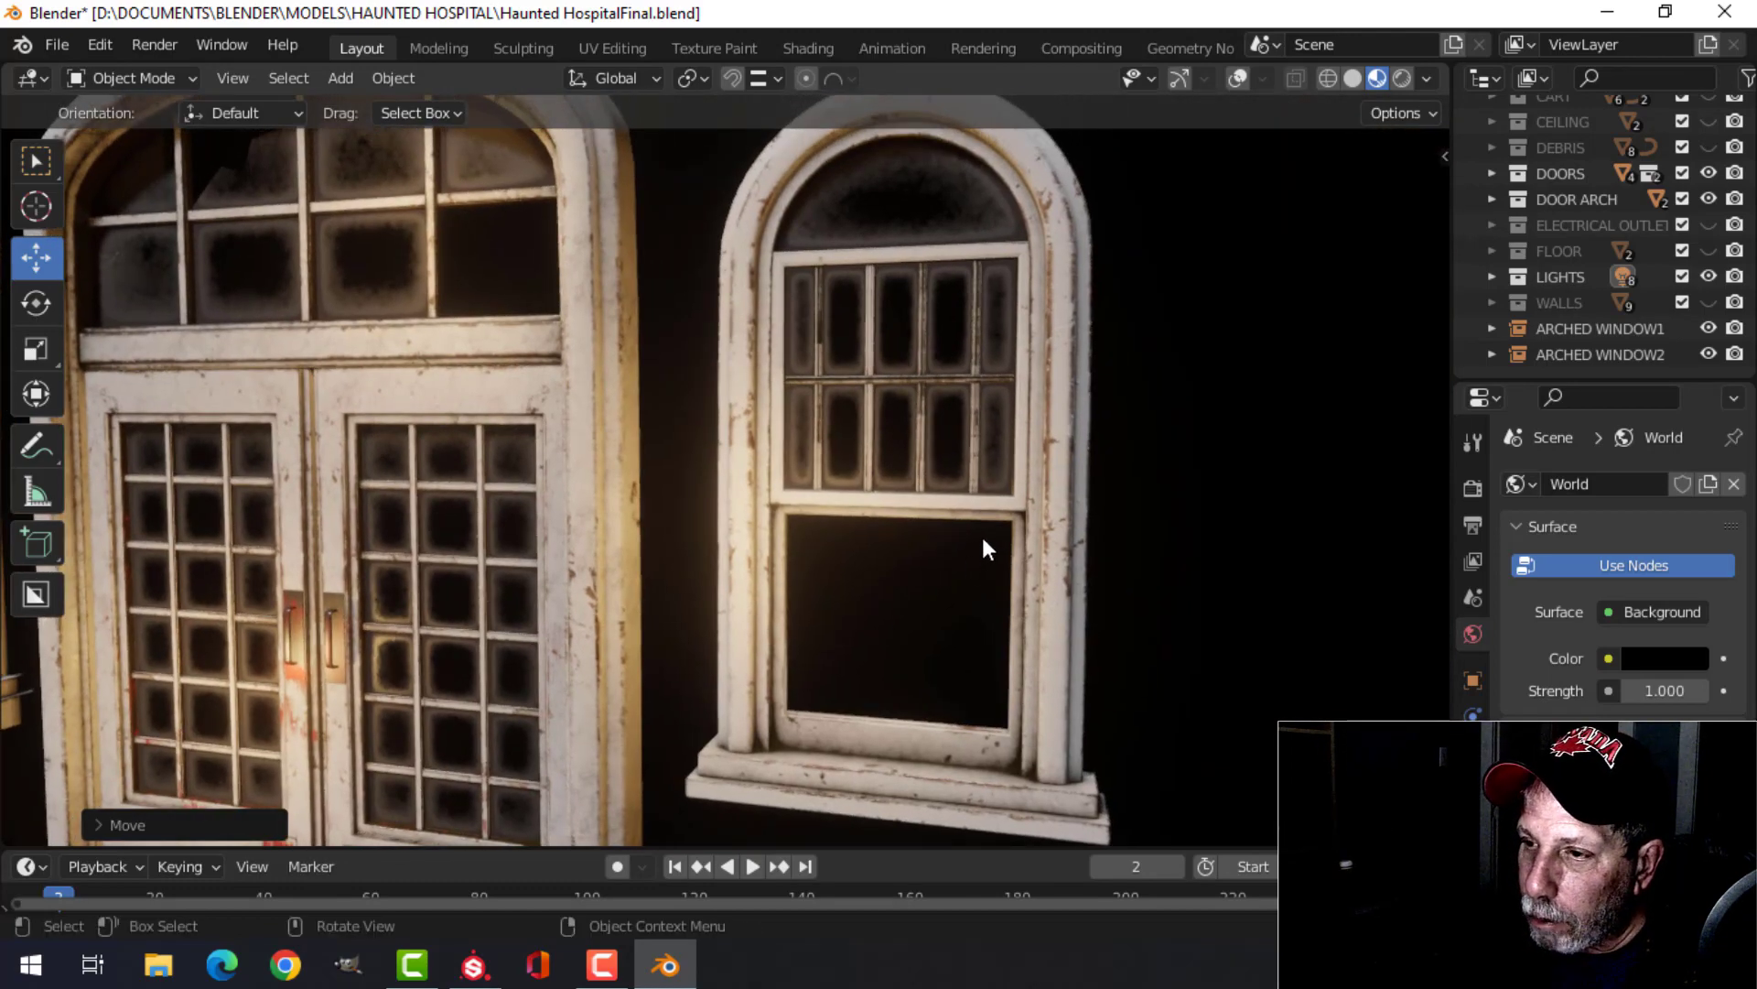
{"action": "scroll", "coordinate": [983, 540], "scroll_direction": "down", "scroll_amount": 3}
{"action": "scroll", "coordinate": [926, 503], "scroll_direction": "up", "scroll_amount": 6}
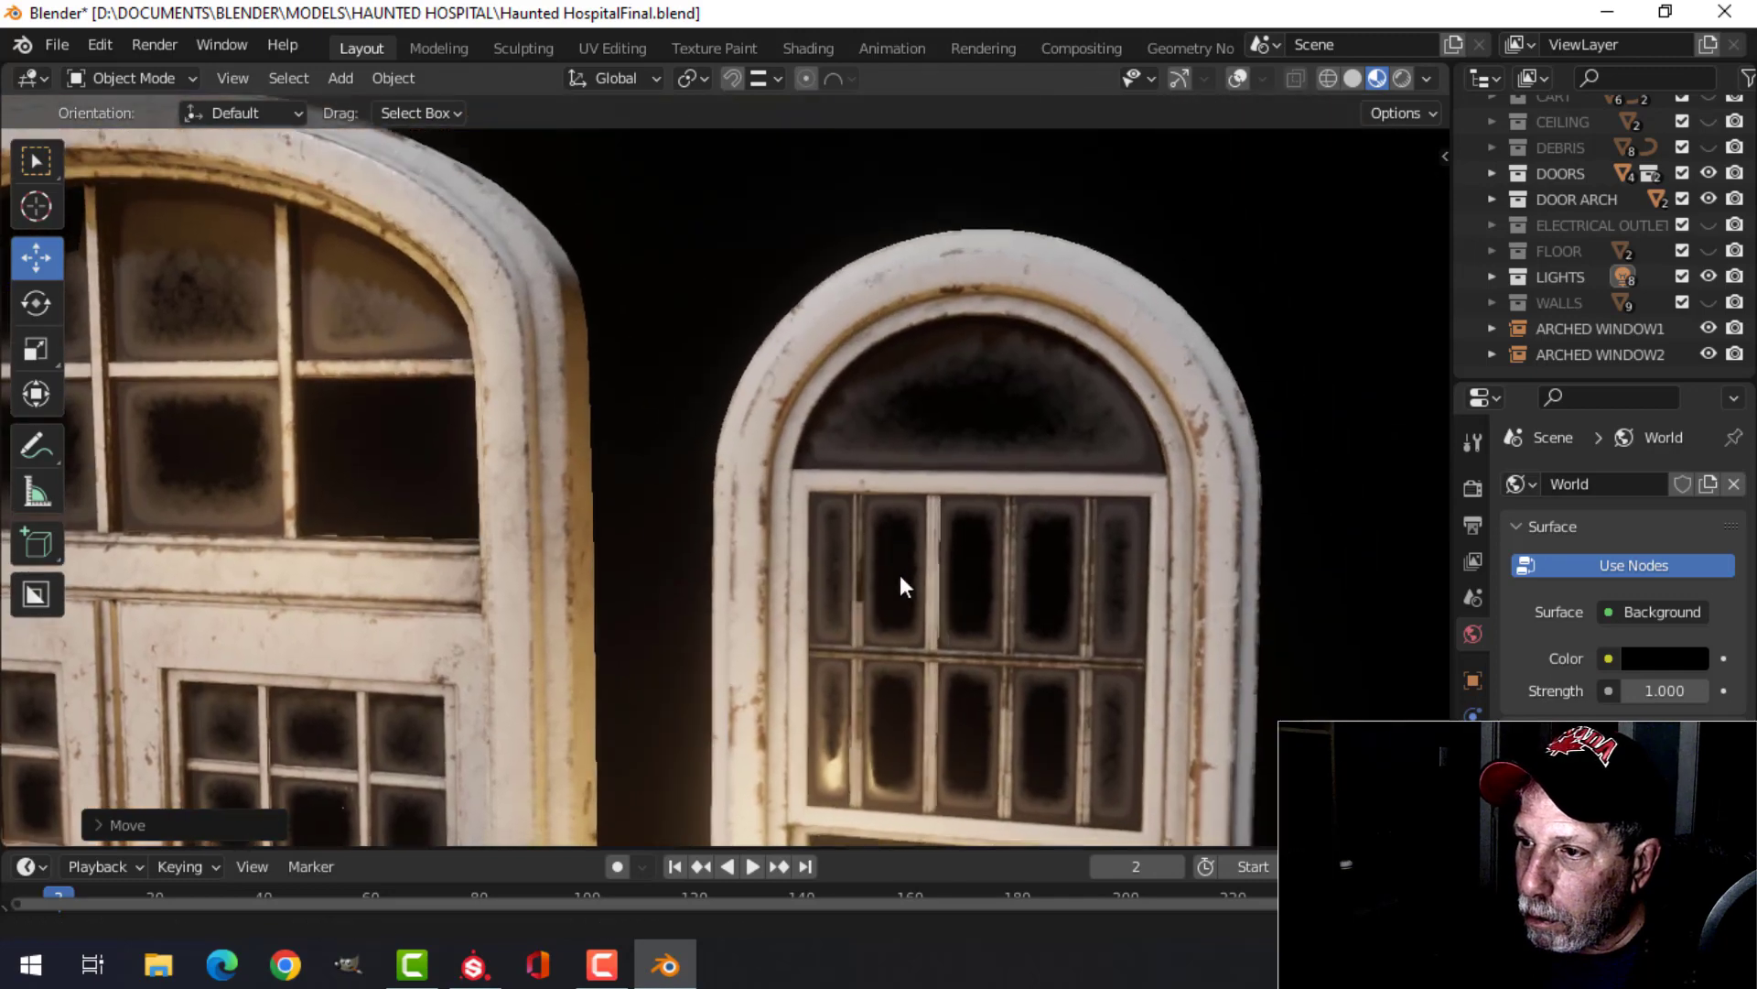
{"action": "middle_click_drag", "start_coordinate": [967, 489], "coordinate": [927, 448], "text": "shift"}
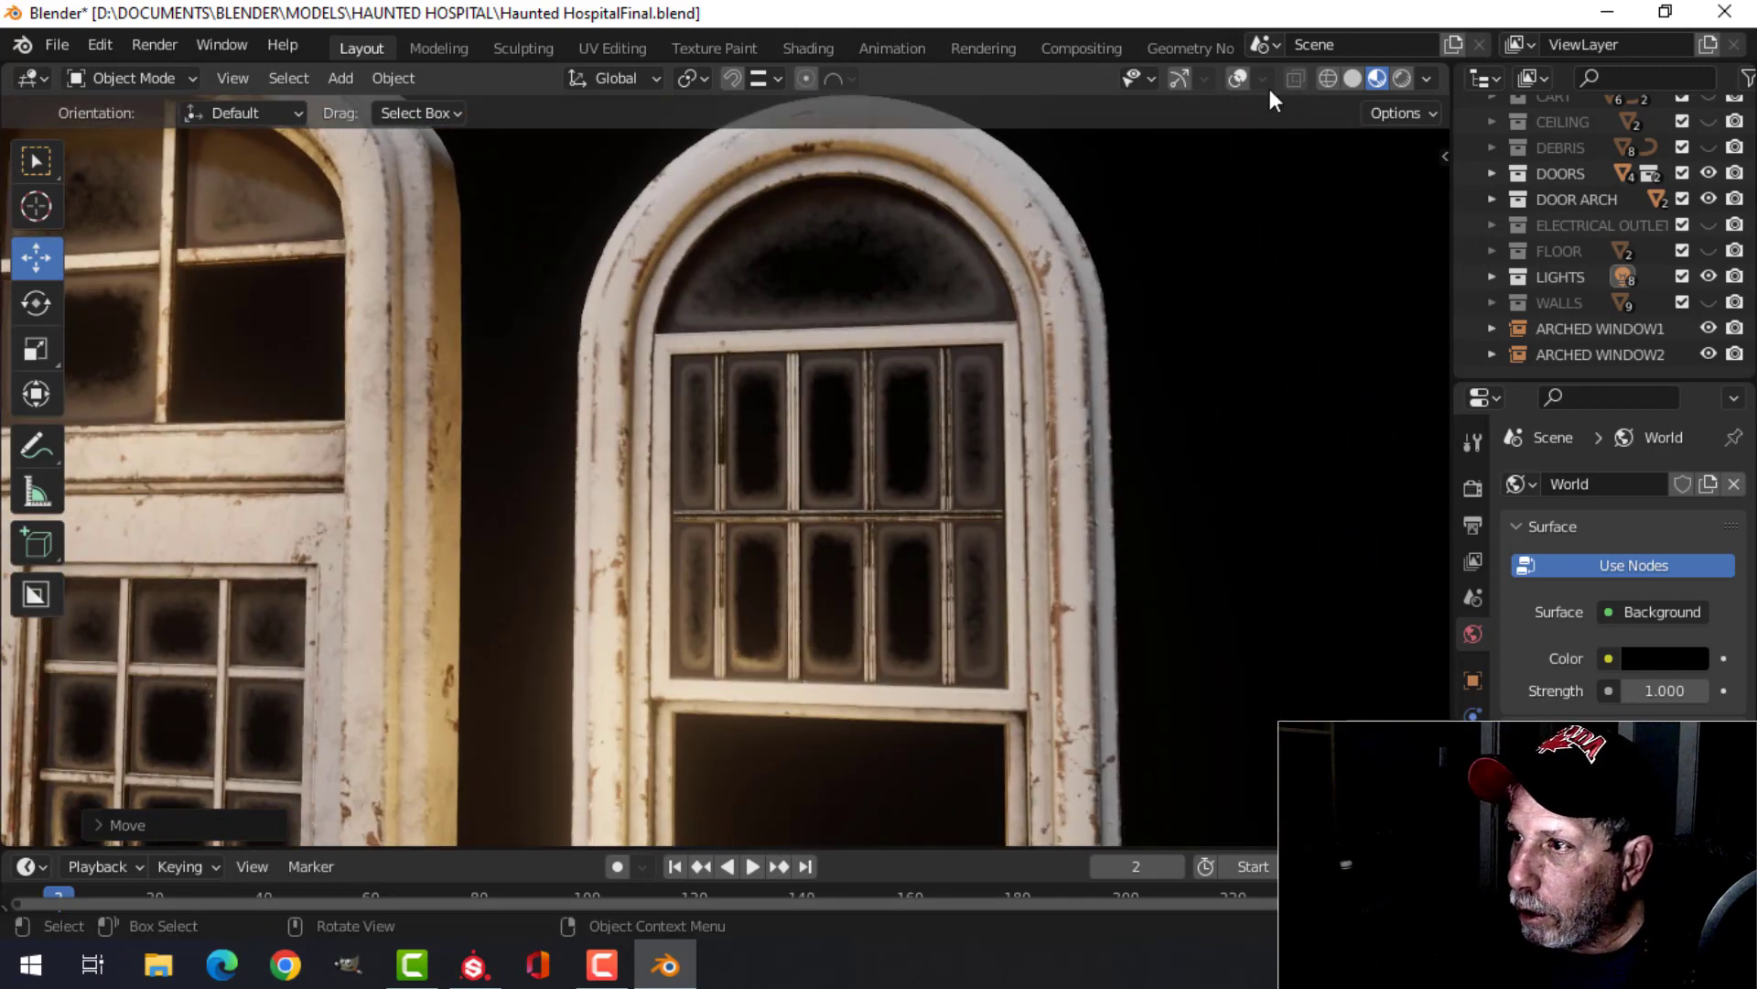
Step: Turn the viewport gizmos and overlays on and select the ARCHED WINDOW1 object
{"action": "left_click", "coordinate": [1181, 78]}
{"action": "left_click", "coordinate": [1237, 78]}
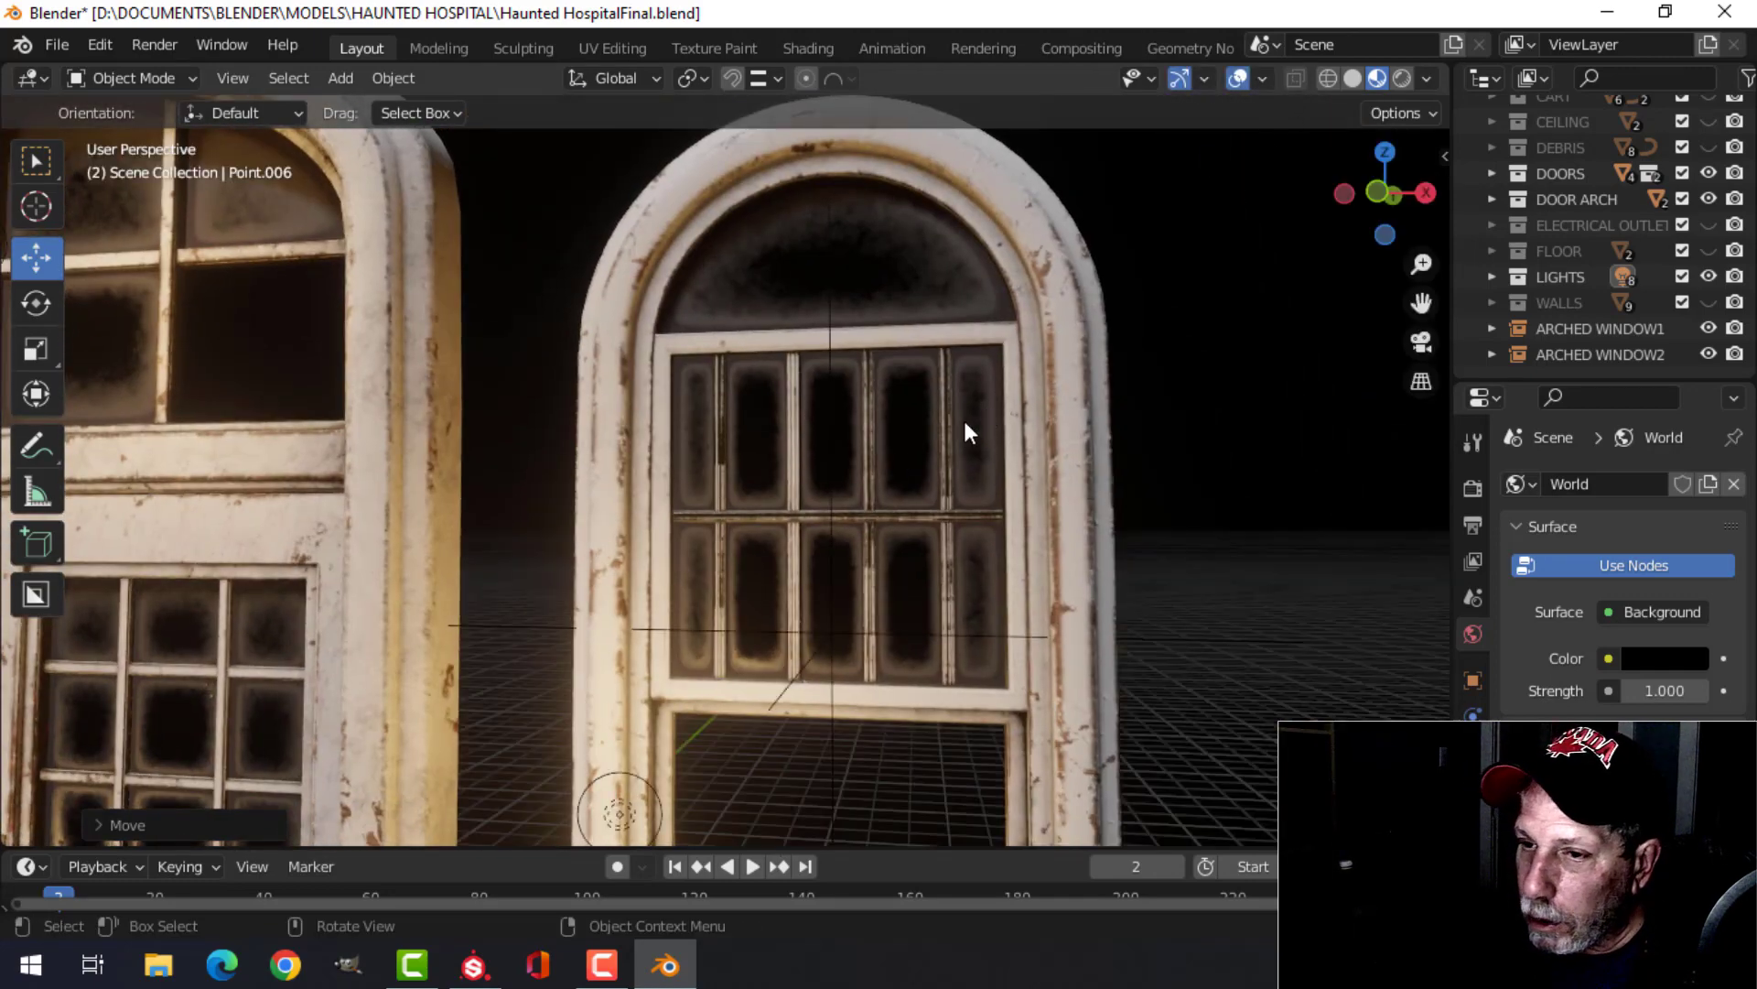
{"action": "scroll", "coordinate": [934, 419], "scroll_direction": "down", "scroll_amount": 3}
{"action": "middle_click_drag", "start_coordinate": [919, 419], "coordinate": [946, 441]}
{"action": "left_click", "coordinate": [920, 449]}
{"action": "scroll", "coordinate": [1031, 459], "scroll_direction": "up", "scroll_amount": 5}
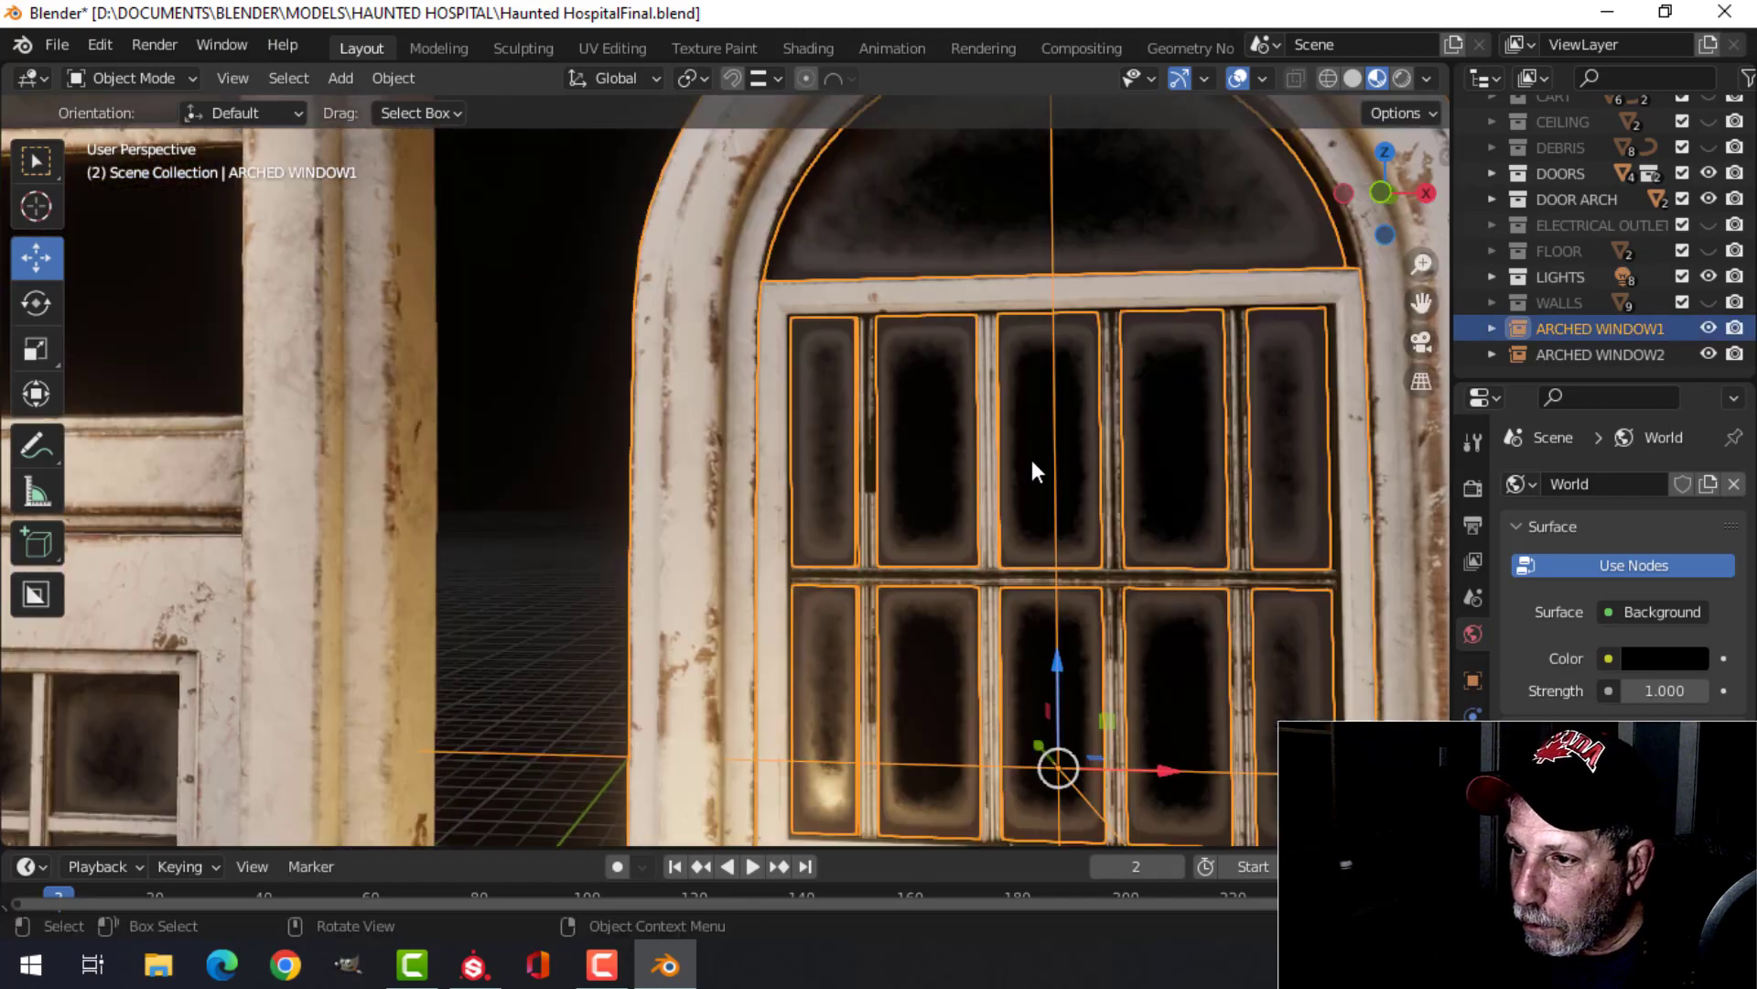
{"action": "scroll", "coordinate": [1030, 459], "scroll_direction": "down", "scroll_amount": 10}
{"action": "middle_click_drag", "start_coordinate": [552, 485], "coordinate": [833, 494]}
Step: Switch the viewport to solid shading and open the upper sash glass of the window with the empty lower sash for mesh editing
{"action": "left_click", "coordinate": [1353, 78]}
{"action": "scroll", "coordinate": [848, 429], "scroll_direction": "up", "scroll_amount": 7}
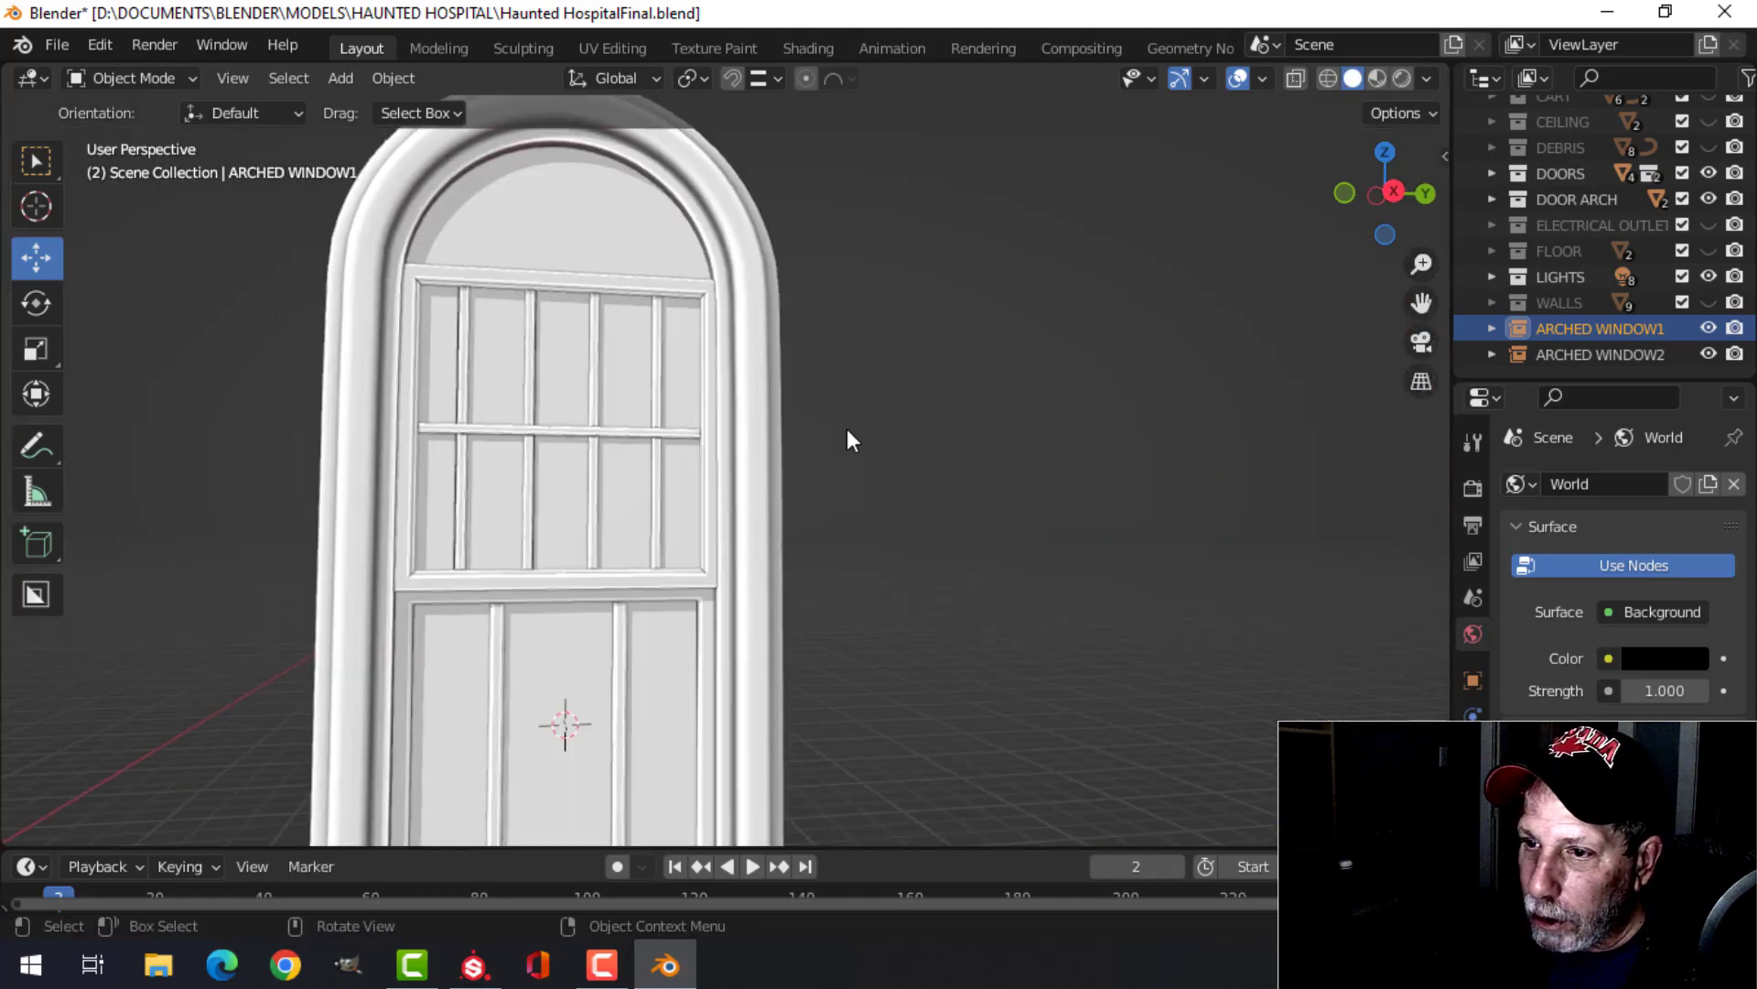
{"action": "mouse_move", "coordinate": [848, 428]}
{"action": "middle_mouse_down"}
{"action": "mouse_move", "coordinate": [978, 469]}
{"action": "mouse_move", "coordinate": [953, 430]}
{"action": "mouse_move", "coordinate": [856, 498]}
{"action": "mouse_move", "coordinate": [864, 456]}
{"action": "middle_mouse_up"}
{"action": "scroll", "coordinate": [805, 487], "scroll_direction": "down", "scroll_amount": 3}
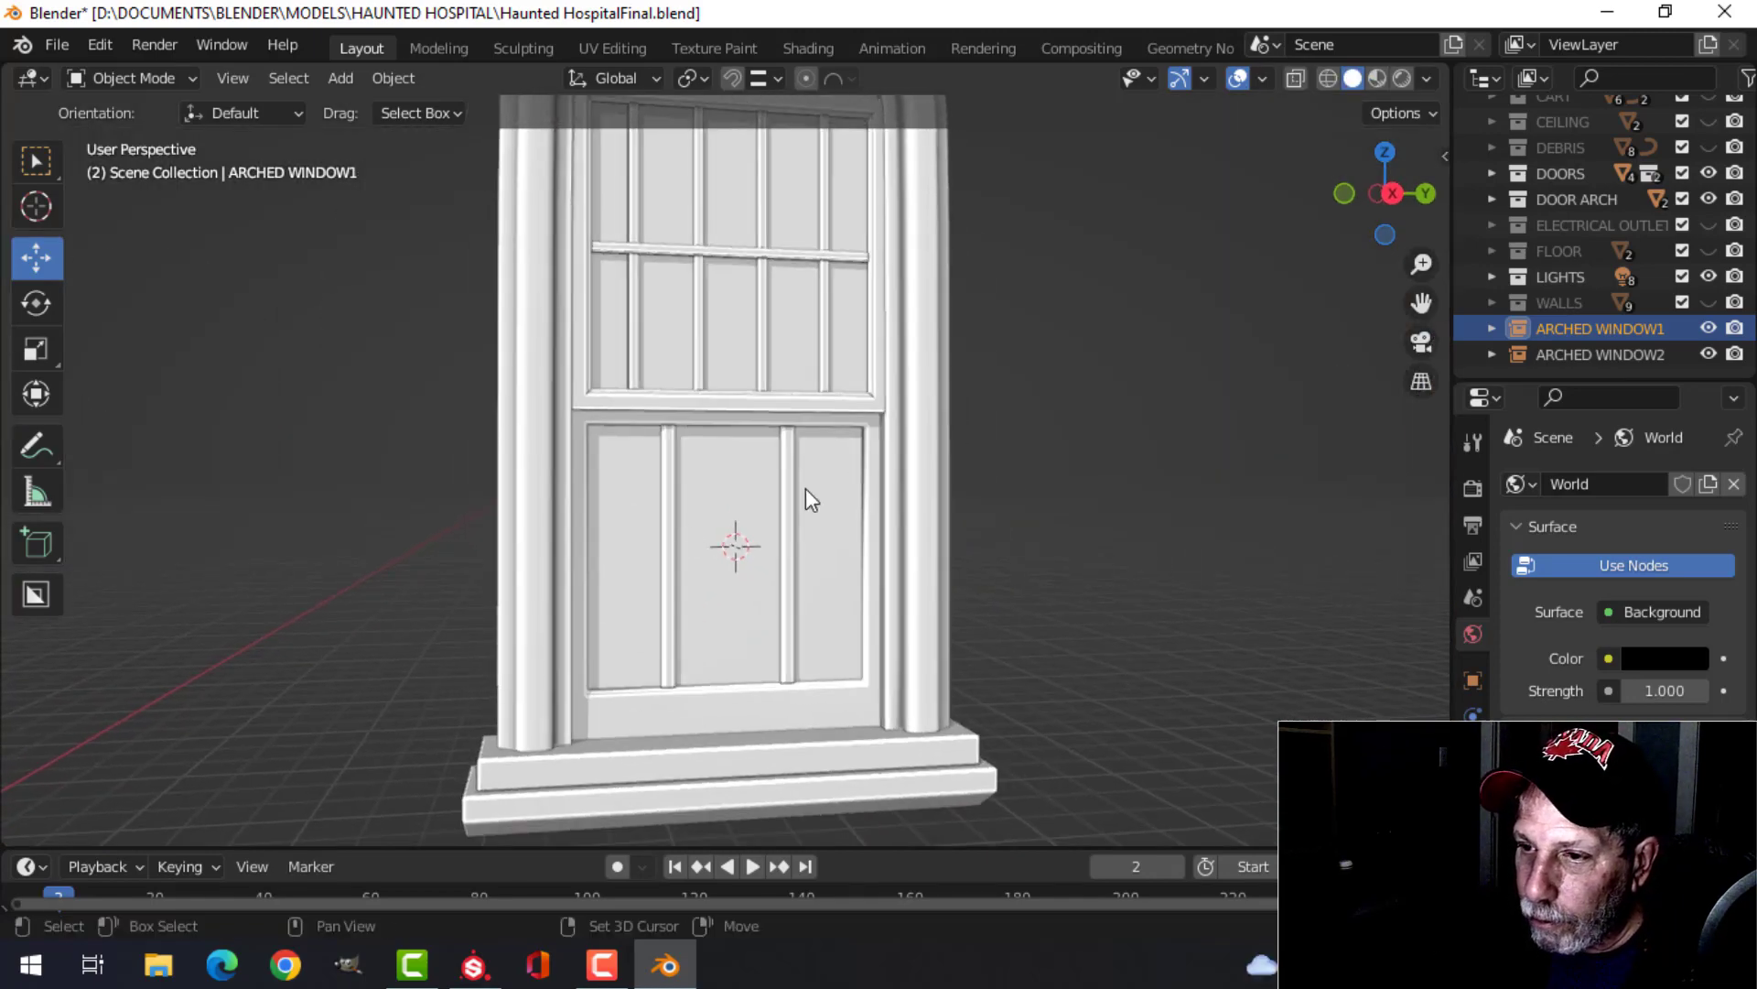
{"action": "middle_click_drag", "start_coordinate": [655, 503], "coordinate": [879, 478], "text": "shift"}
{"action": "scroll", "coordinate": [879, 478], "scroll_direction": "up", "scroll_amount": 3}
{"action": "middle_click_drag", "start_coordinate": [770, 412], "coordinate": [828, 397], "text": "shift"}
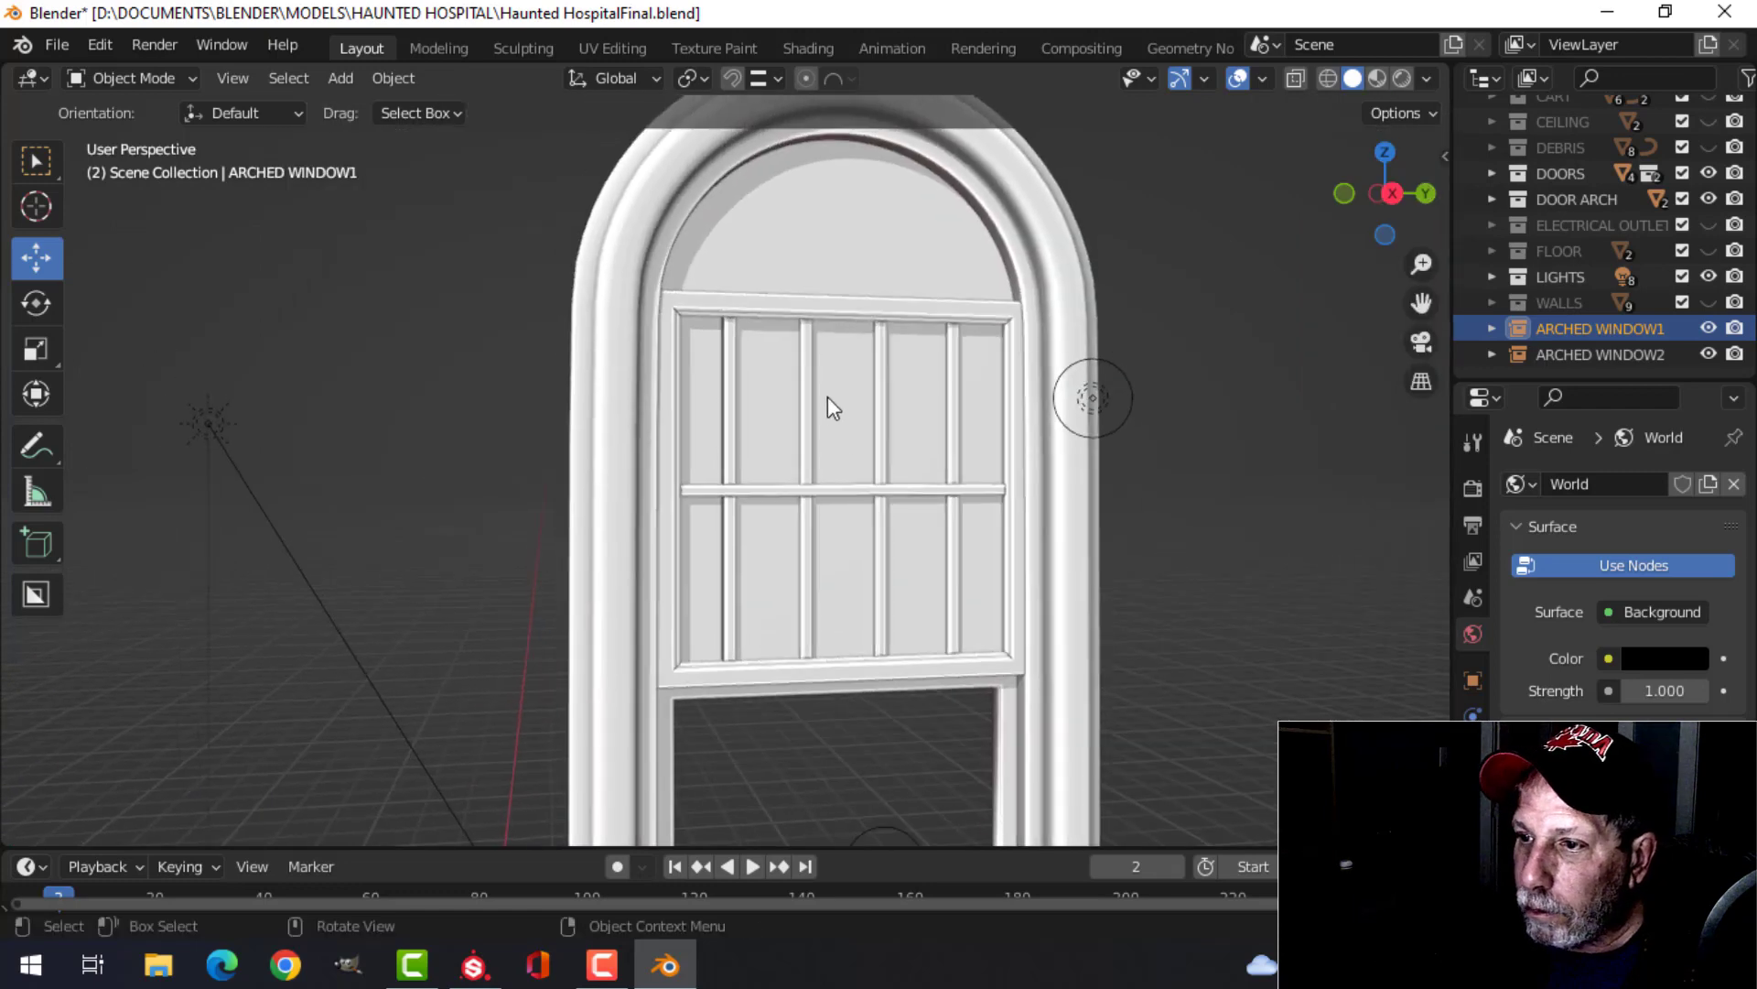
{"action": "middle_click_drag", "start_coordinate": [1025, 586], "coordinate": [851, 545]}
{"action": "left_click", "coordinate": [721, 458]}
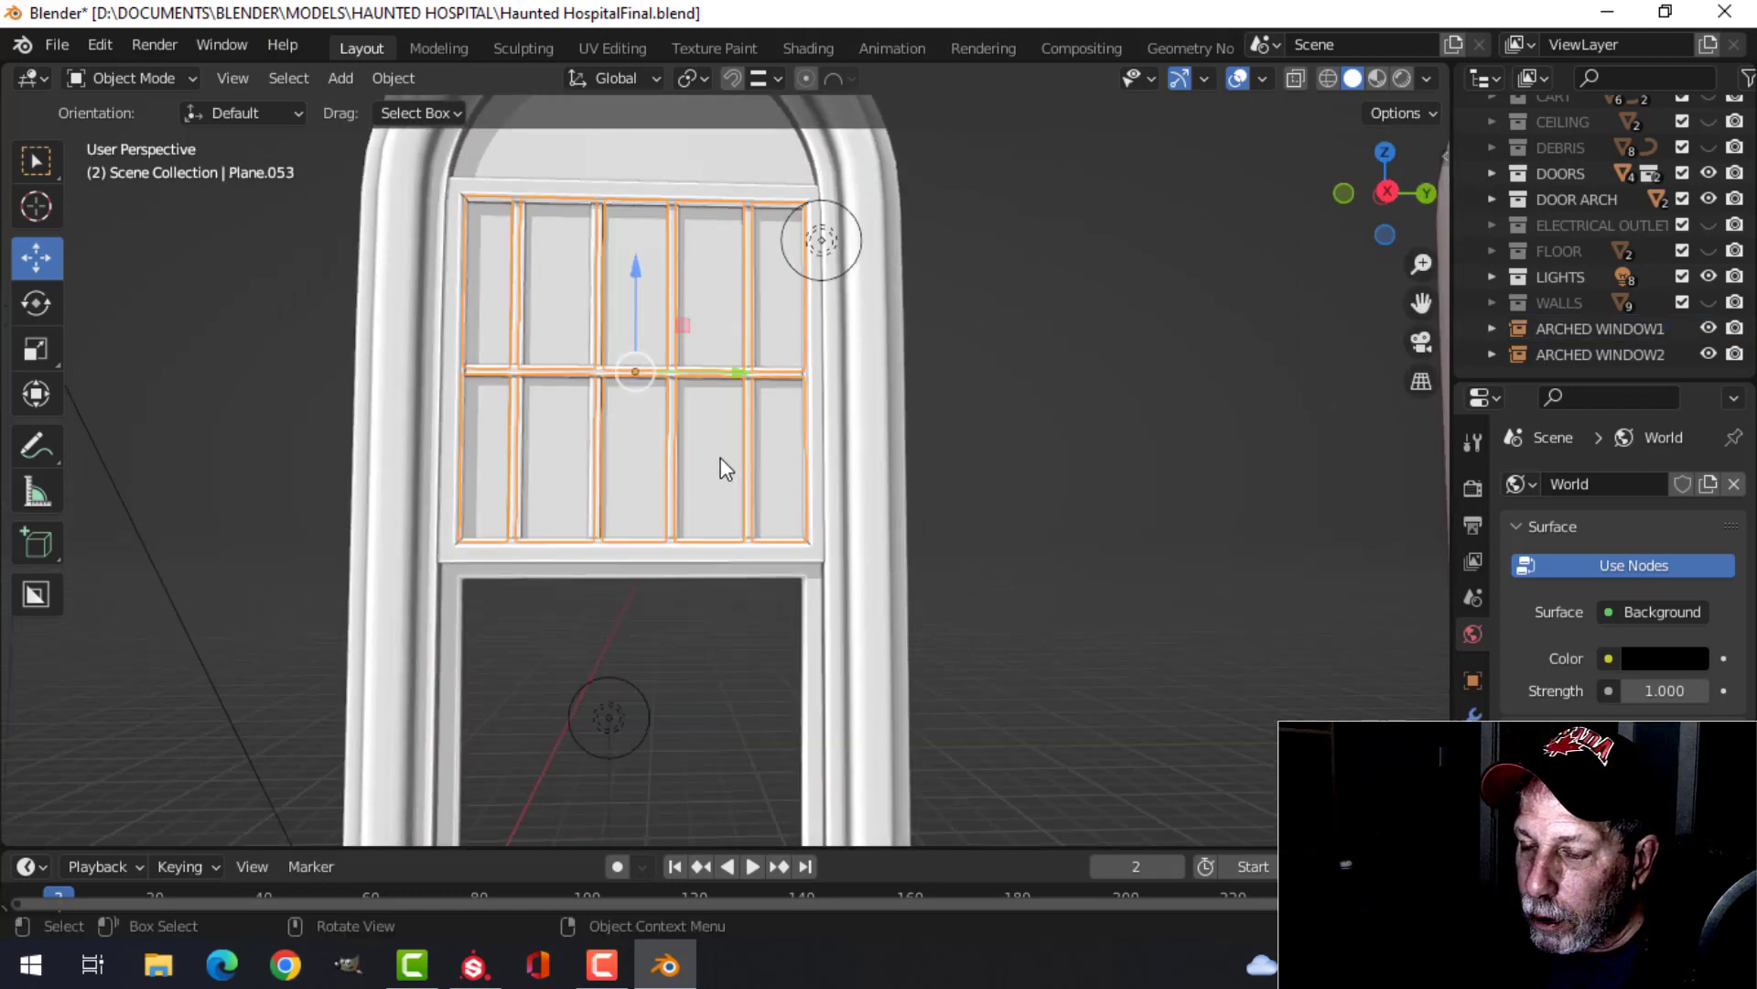
{"action": "key", "text": "Tab"}
{"action": "scroll", "coordinate": [720, 449], "scroll_direction": "up", "scroll_amount": 4}
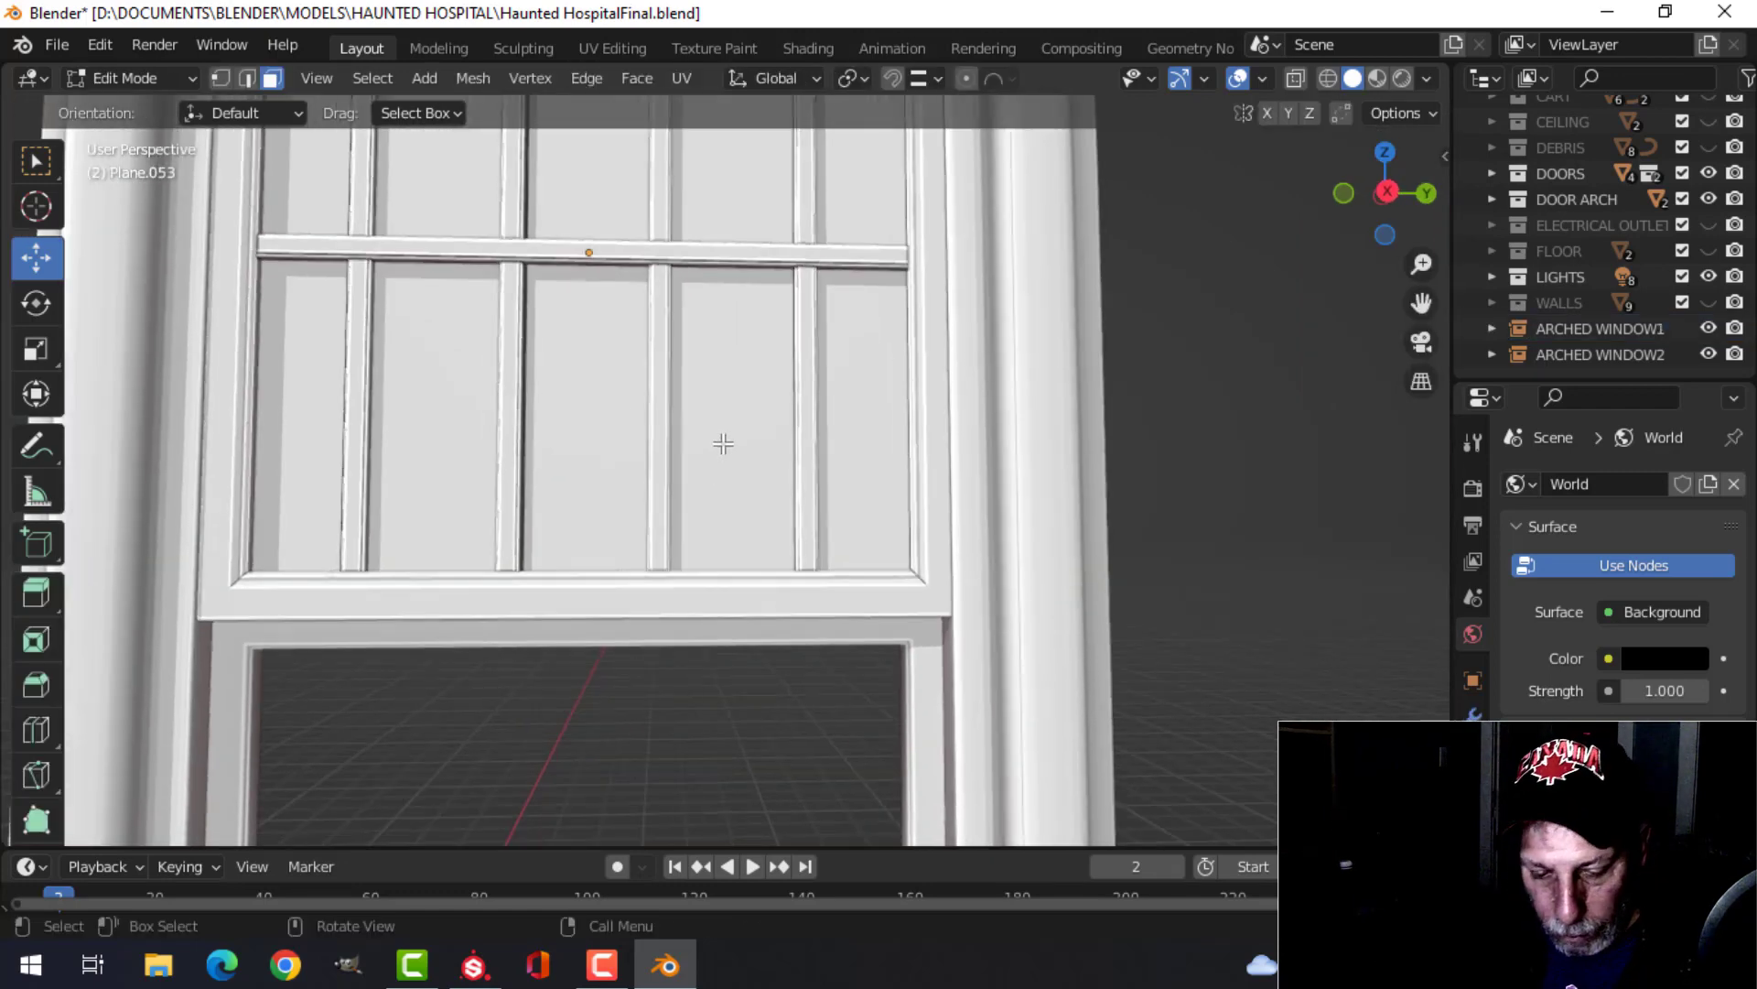
Step: Knife-cut a jagged line across the upper part of the fourth pane in the sash's lower row
{"action": "key", "text": "k"}
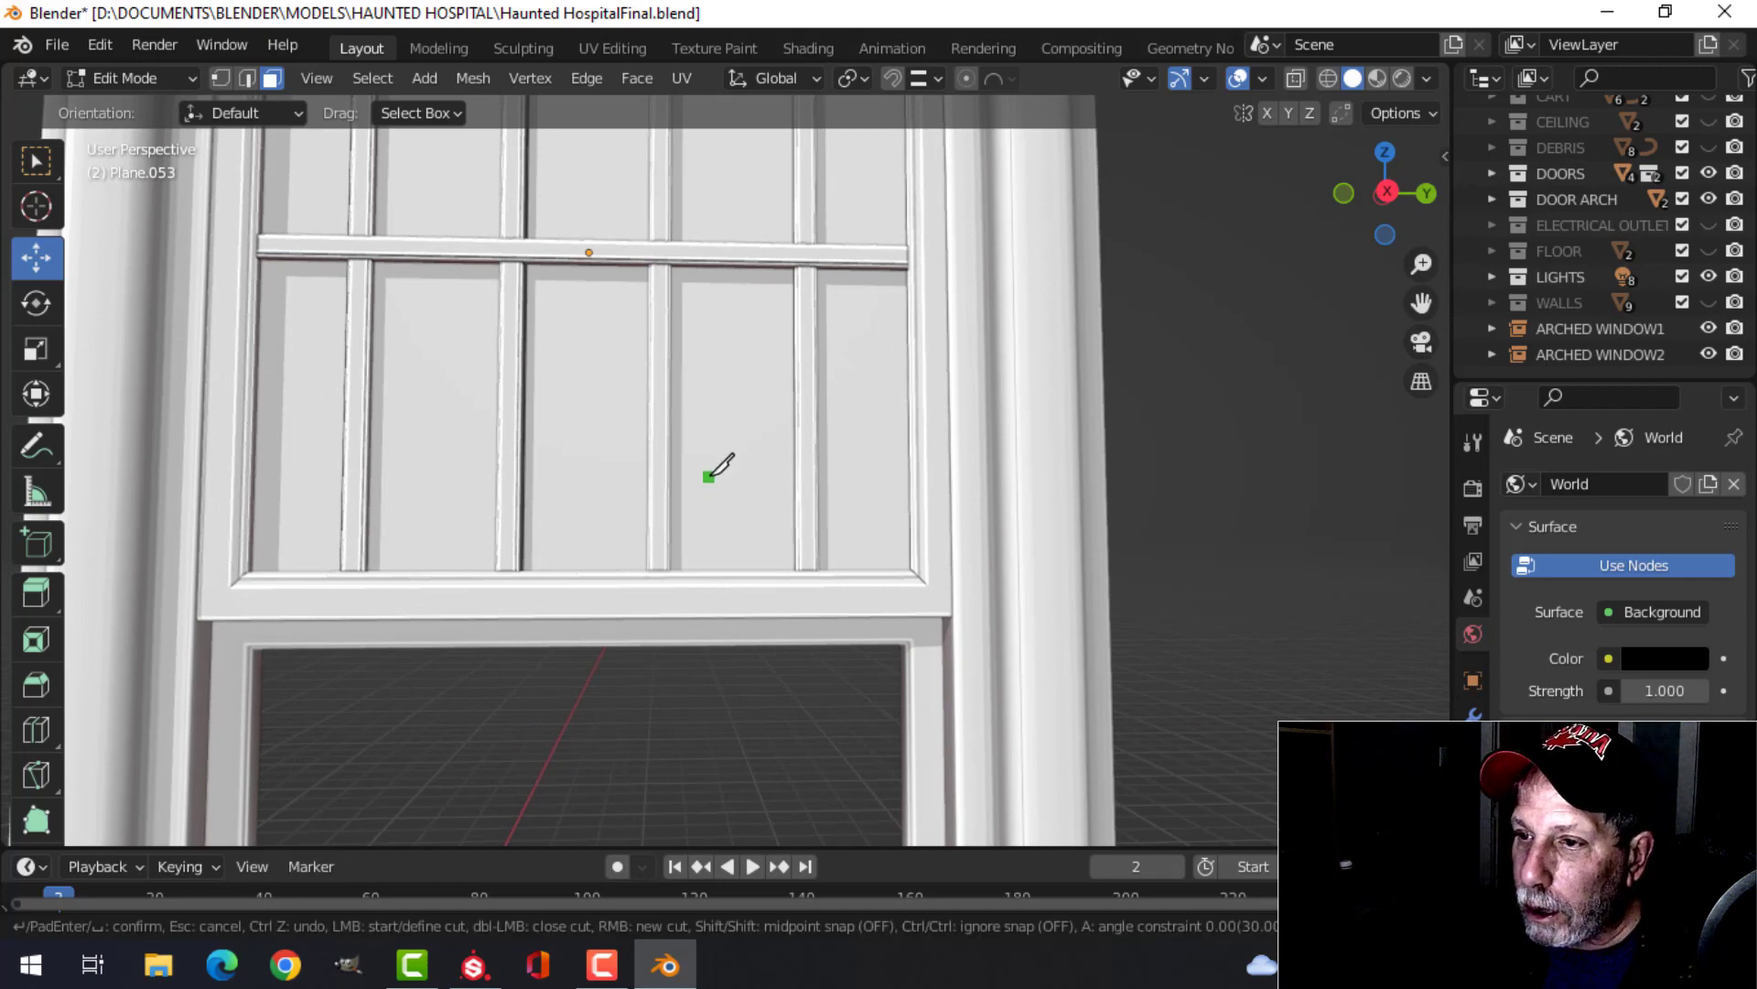
{"action": "left_click", "coordinate": [666, 310]}
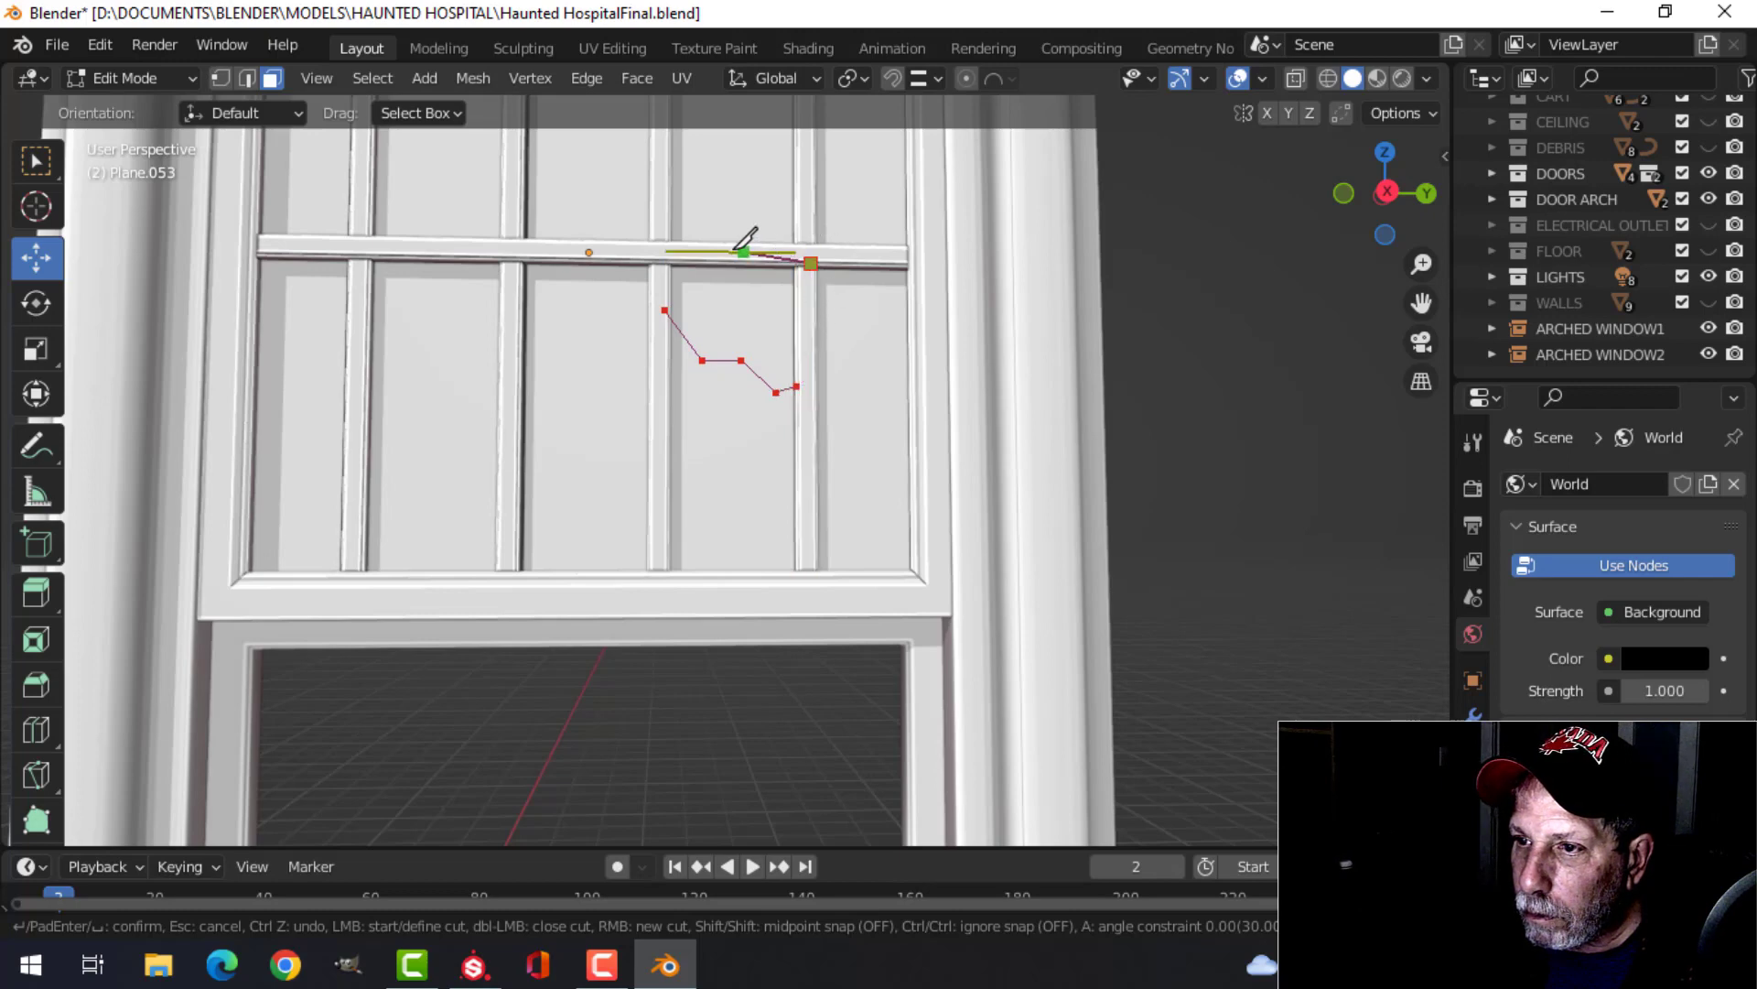
{"action": "left_click", "coordinate": [664, 256]}
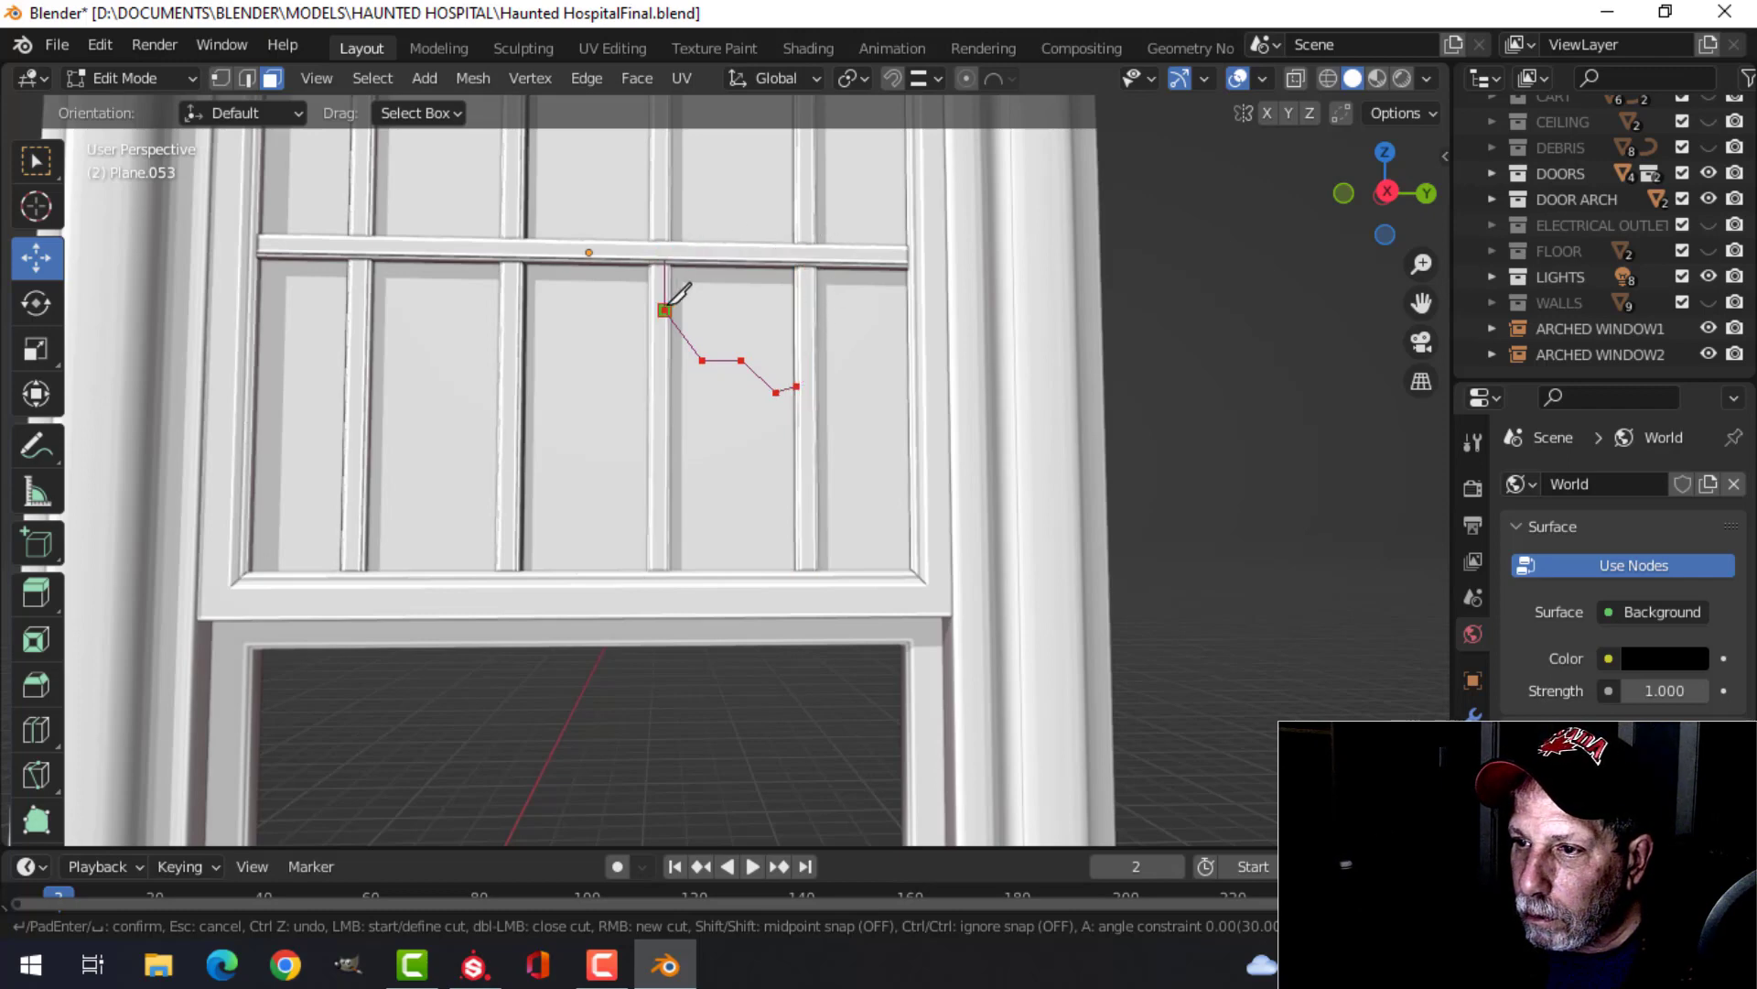
{"action": "key", "text": "Return"}
Step: Try deleting all the glass below the jagged cut and undo the deletion
{"action": "key", "text": "x"}
{"action": "left_click", "coordinate": [677, 506]}
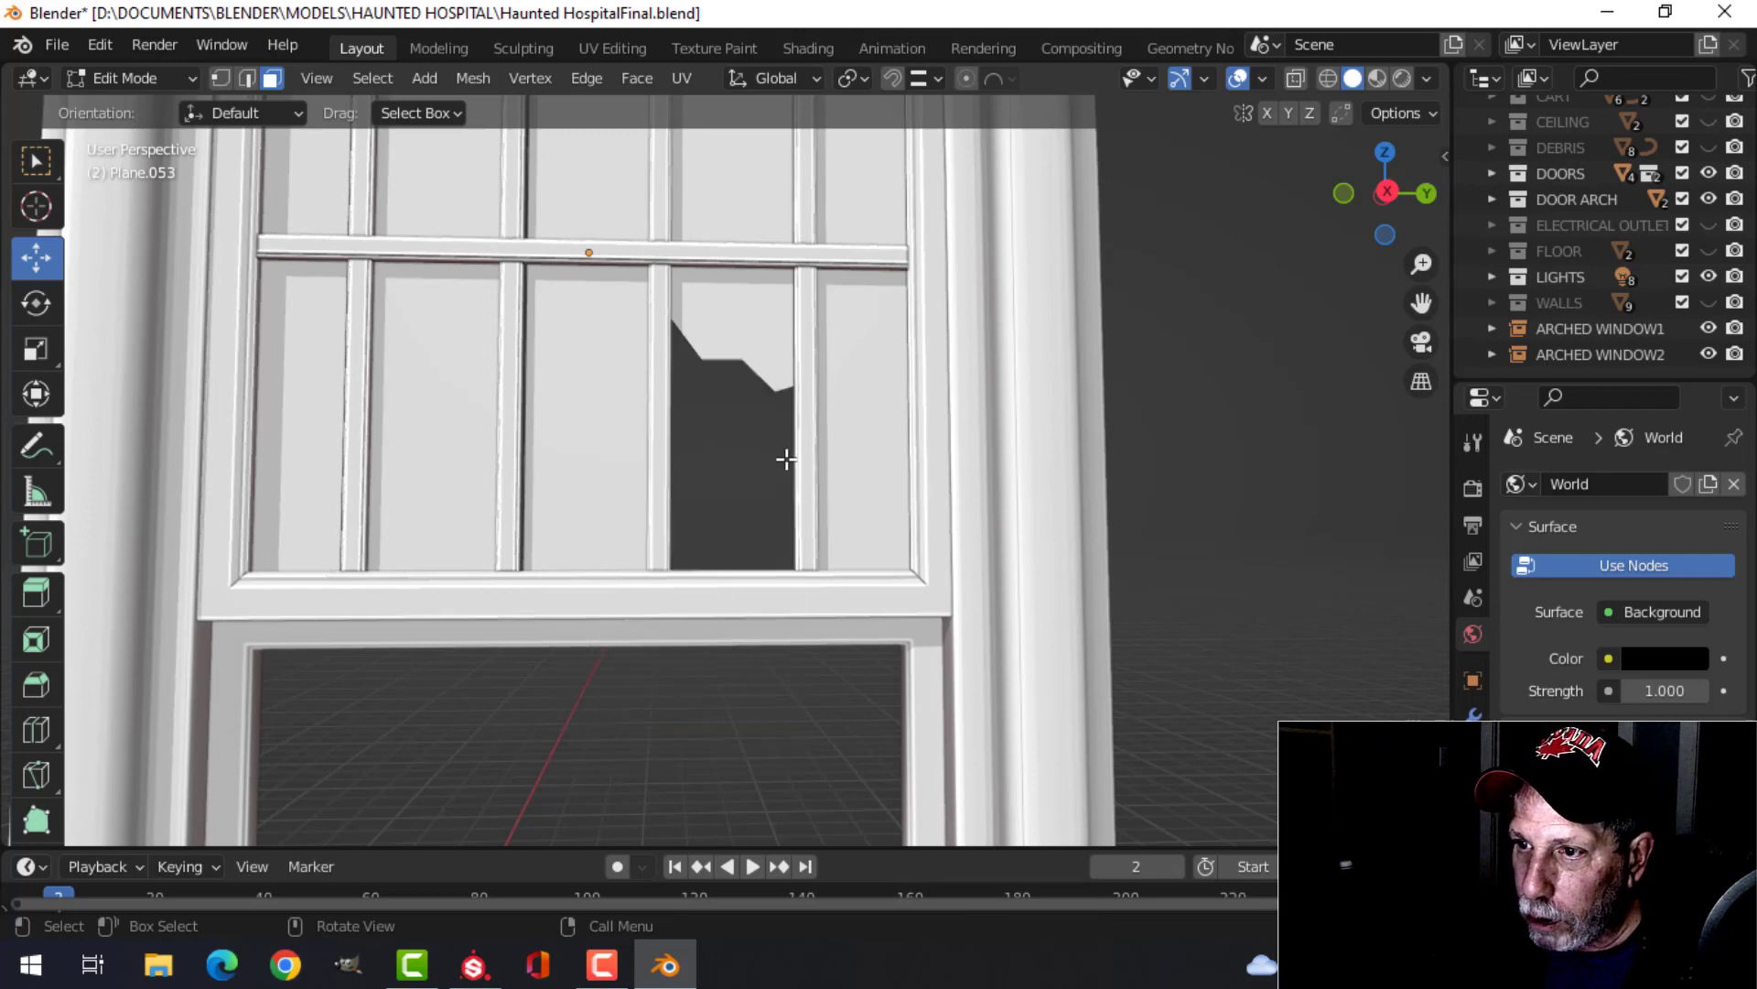
{"action": "scroll", "coordinate": [785, 459], "scroll_direction": "down", "scroll_amount": 5}
{"action": "scroll", "coordinate": [786, 446], "scroll_direction": "up", "scroll_amount": 8}
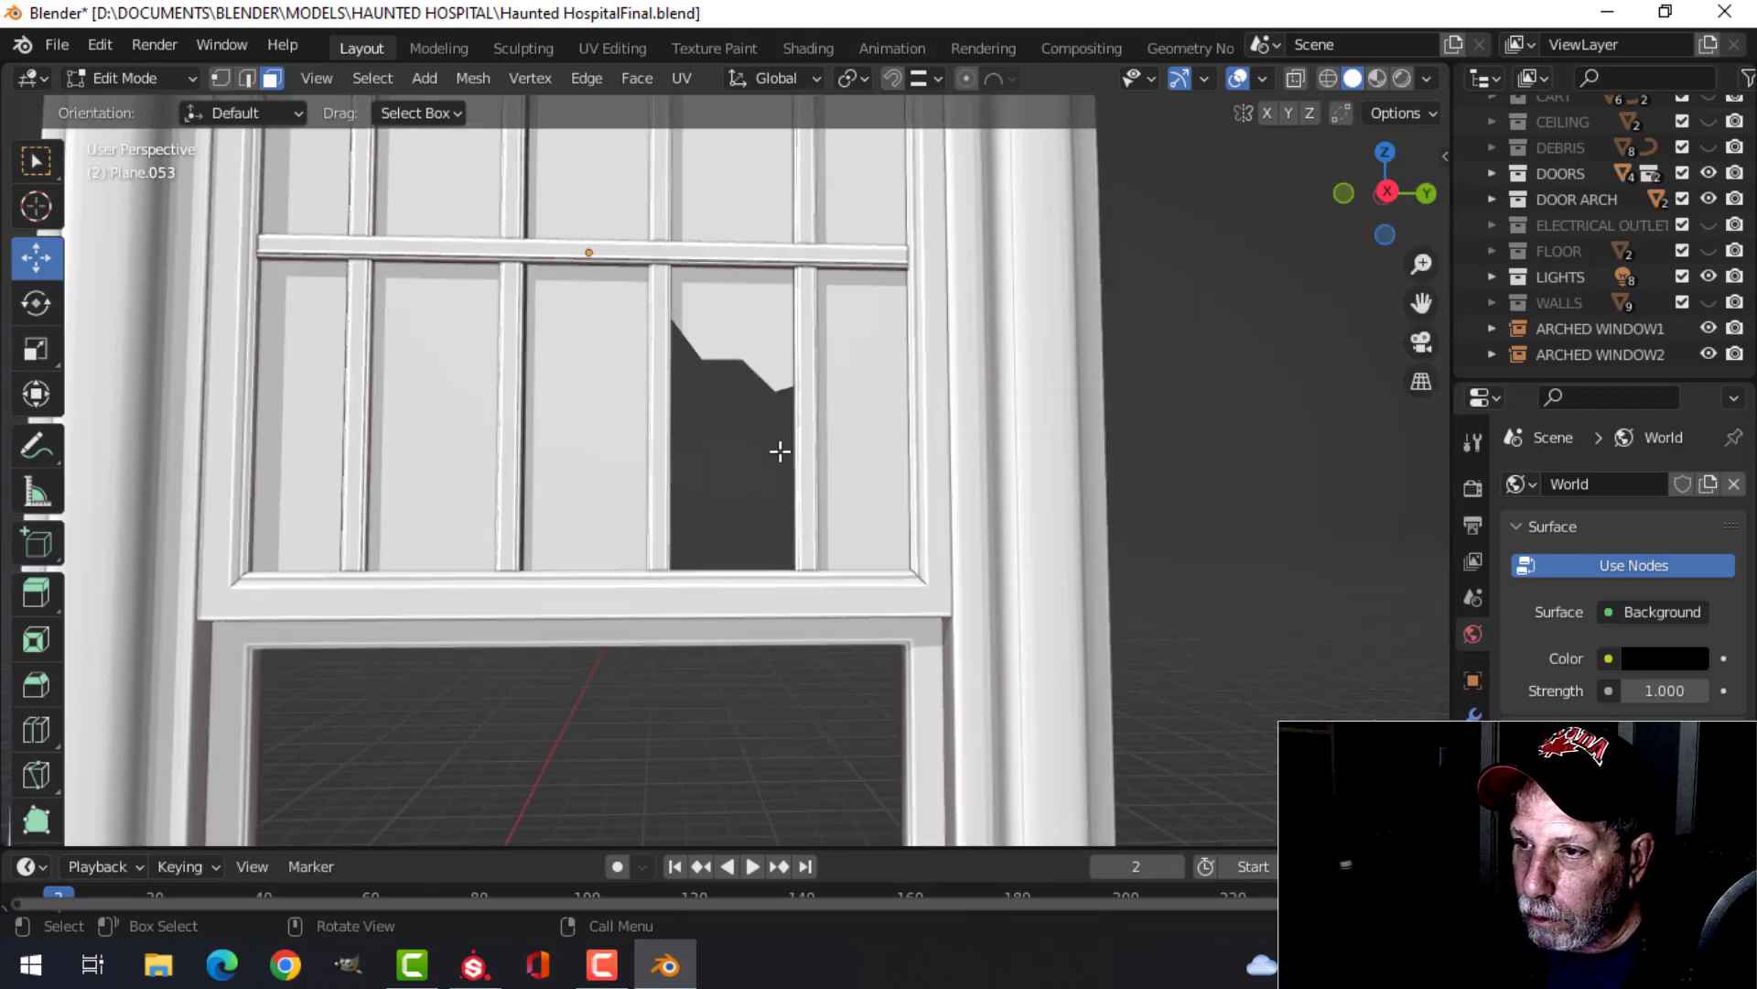
{"action": "left_click", "coordinate": [761, 450]}
{"action": "scroll", "coordinate": [756, 489], "scroll_direction": "up", "scroll_amount": 6}
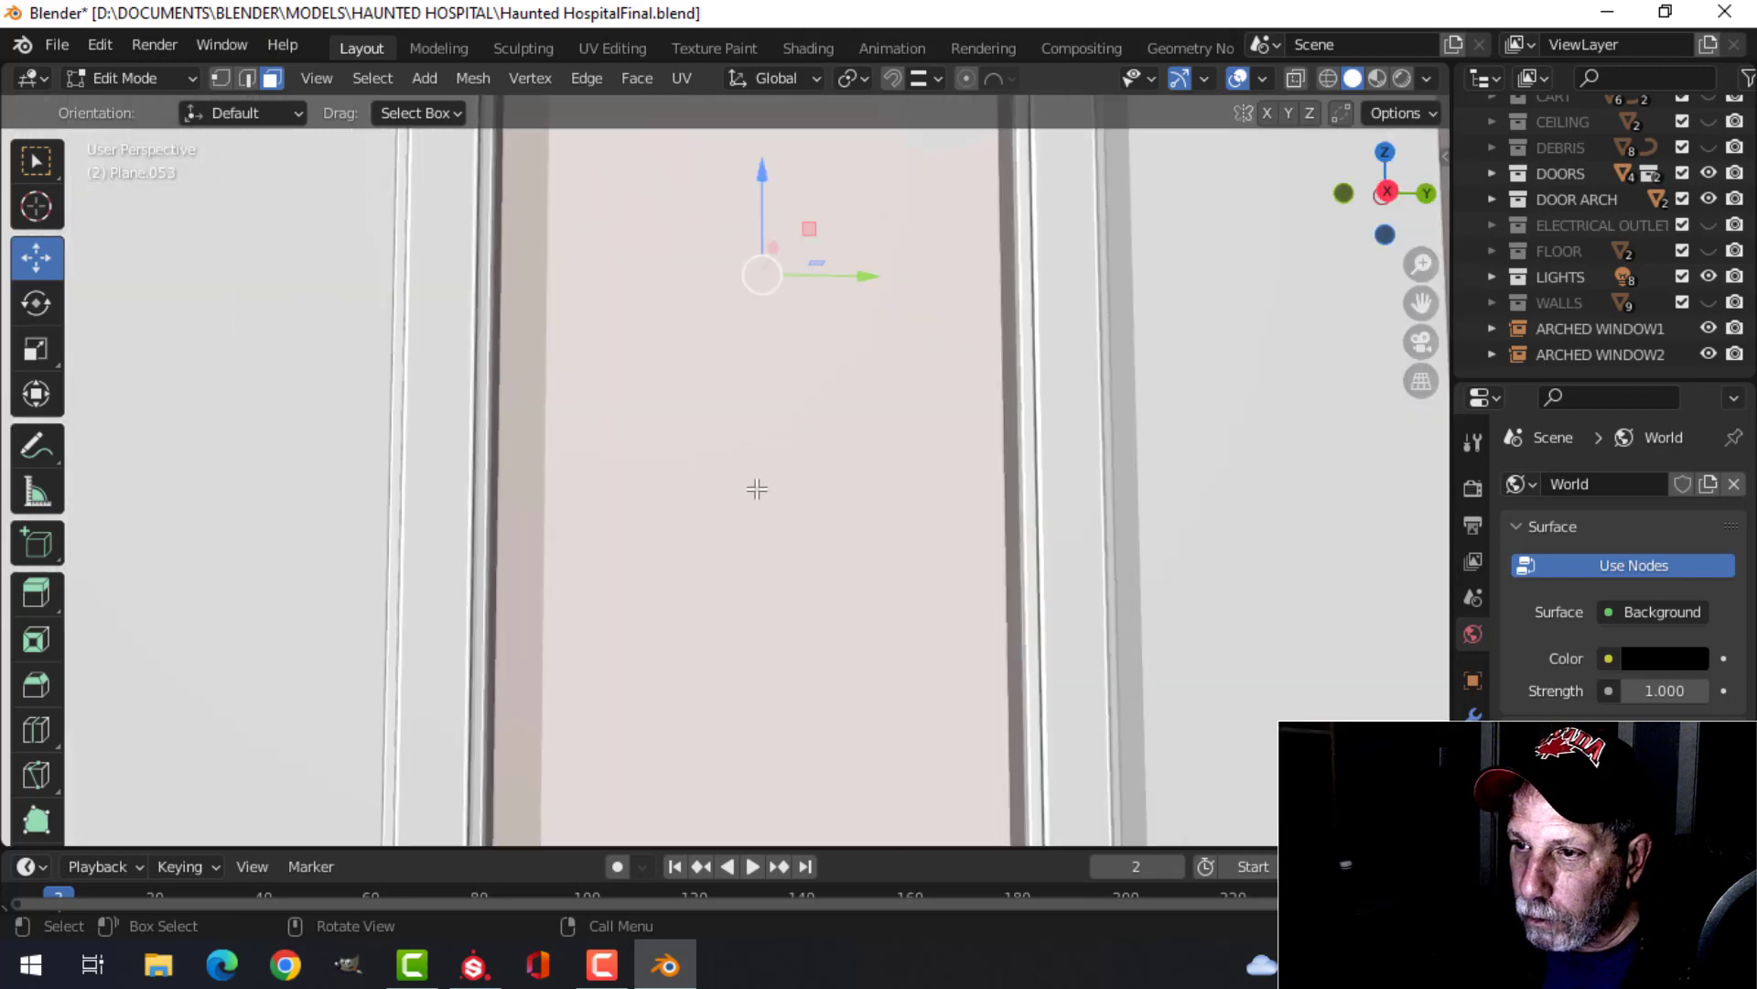
{"action": "scroll", "coordinate": [773, 511], "scroll_direction": "down", "scroll_amount": 5}
{"action": "key", "text": "alt+a"}
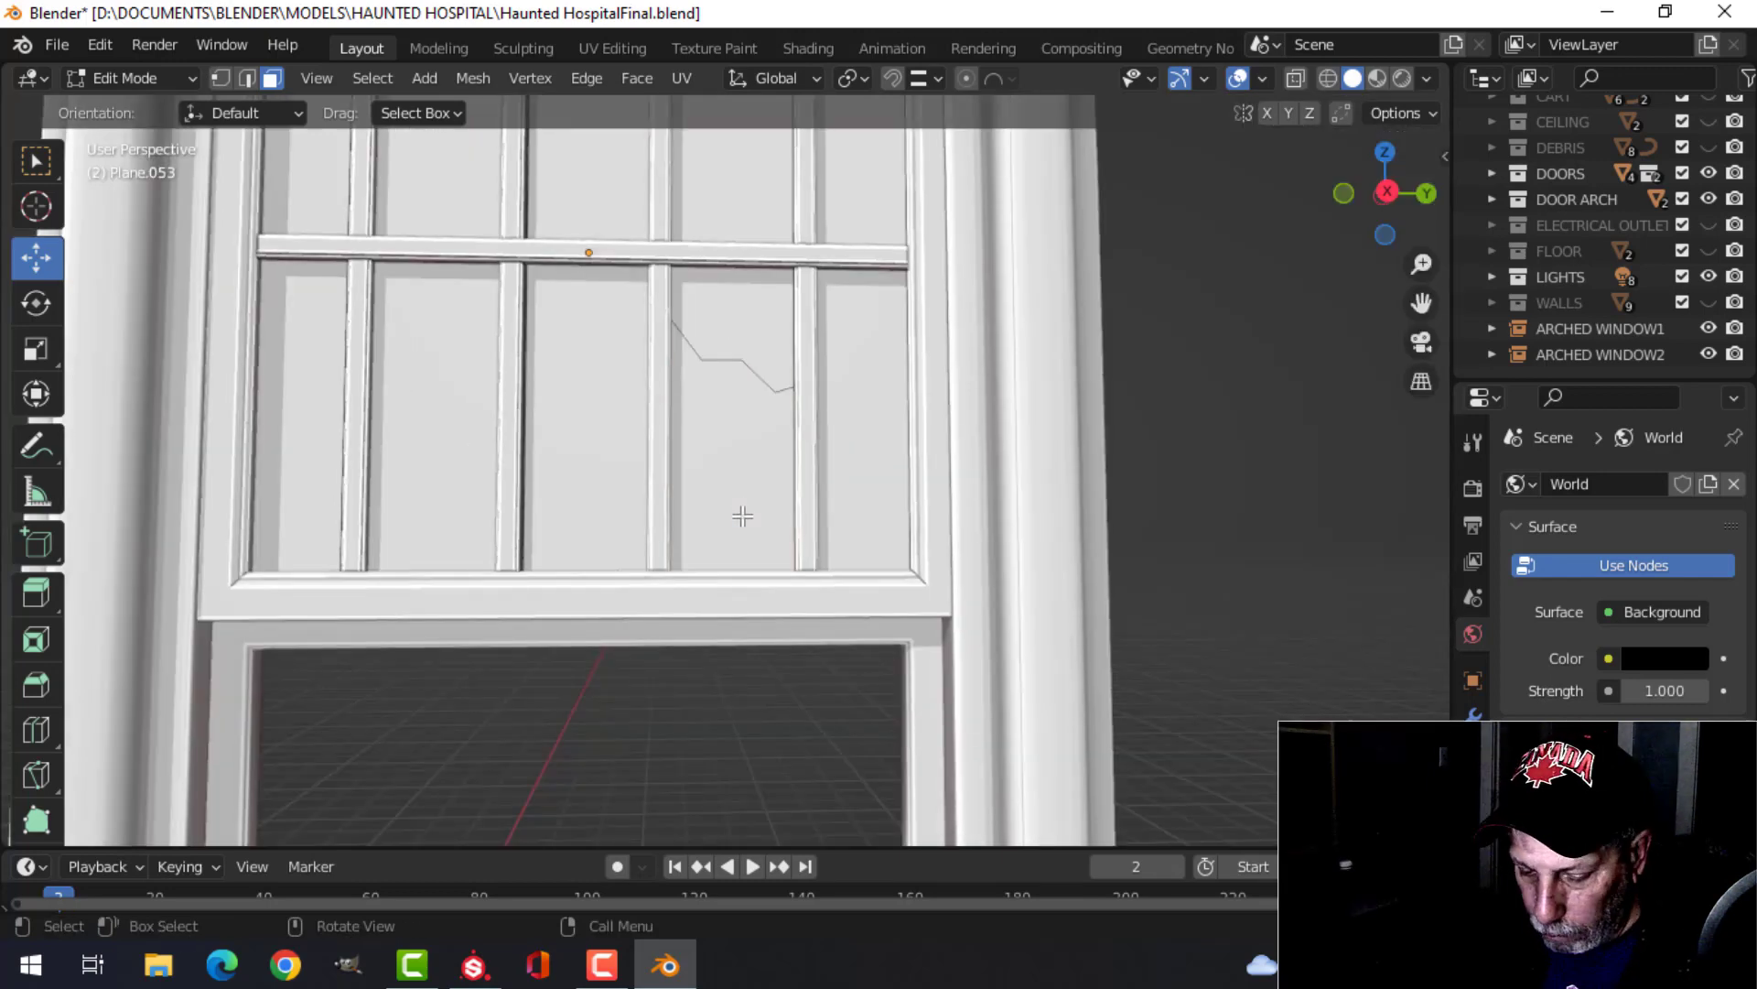
Step: Knife-cut a second jagged line near the bottom of the same pane and delete the glass between the two cuts
{"action": "key", "text": "k"}
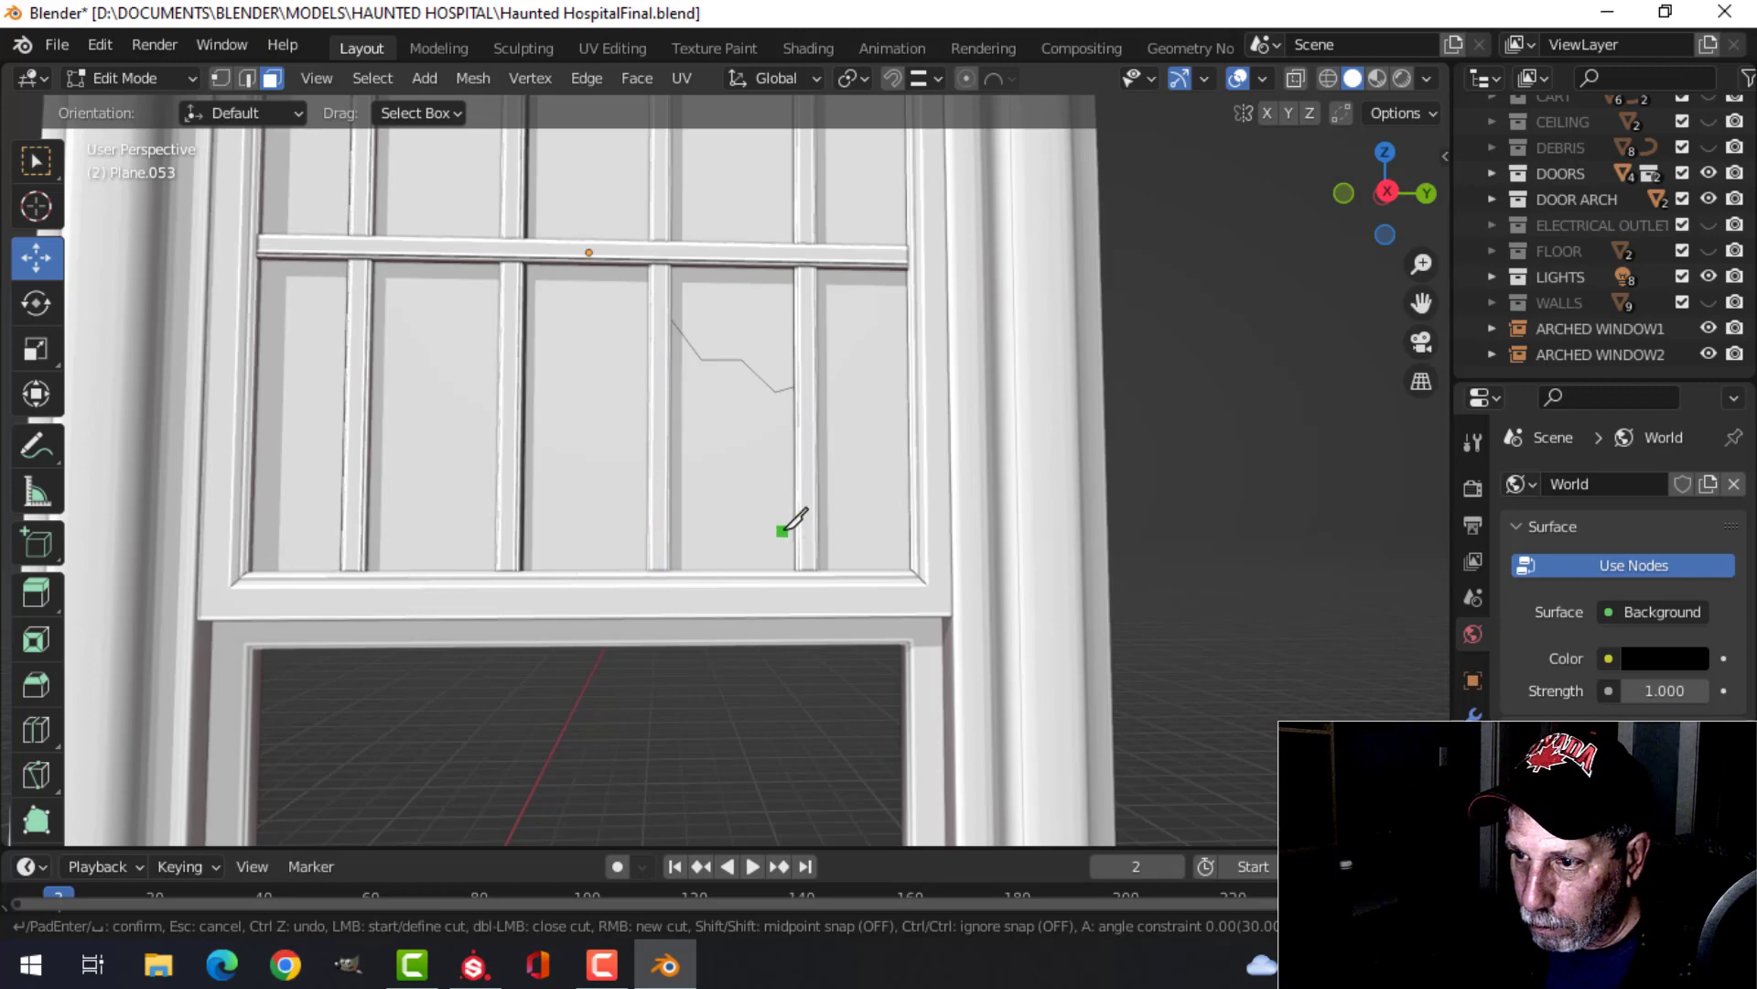
{"action": "left_click", "coordinate": [724, 543]}
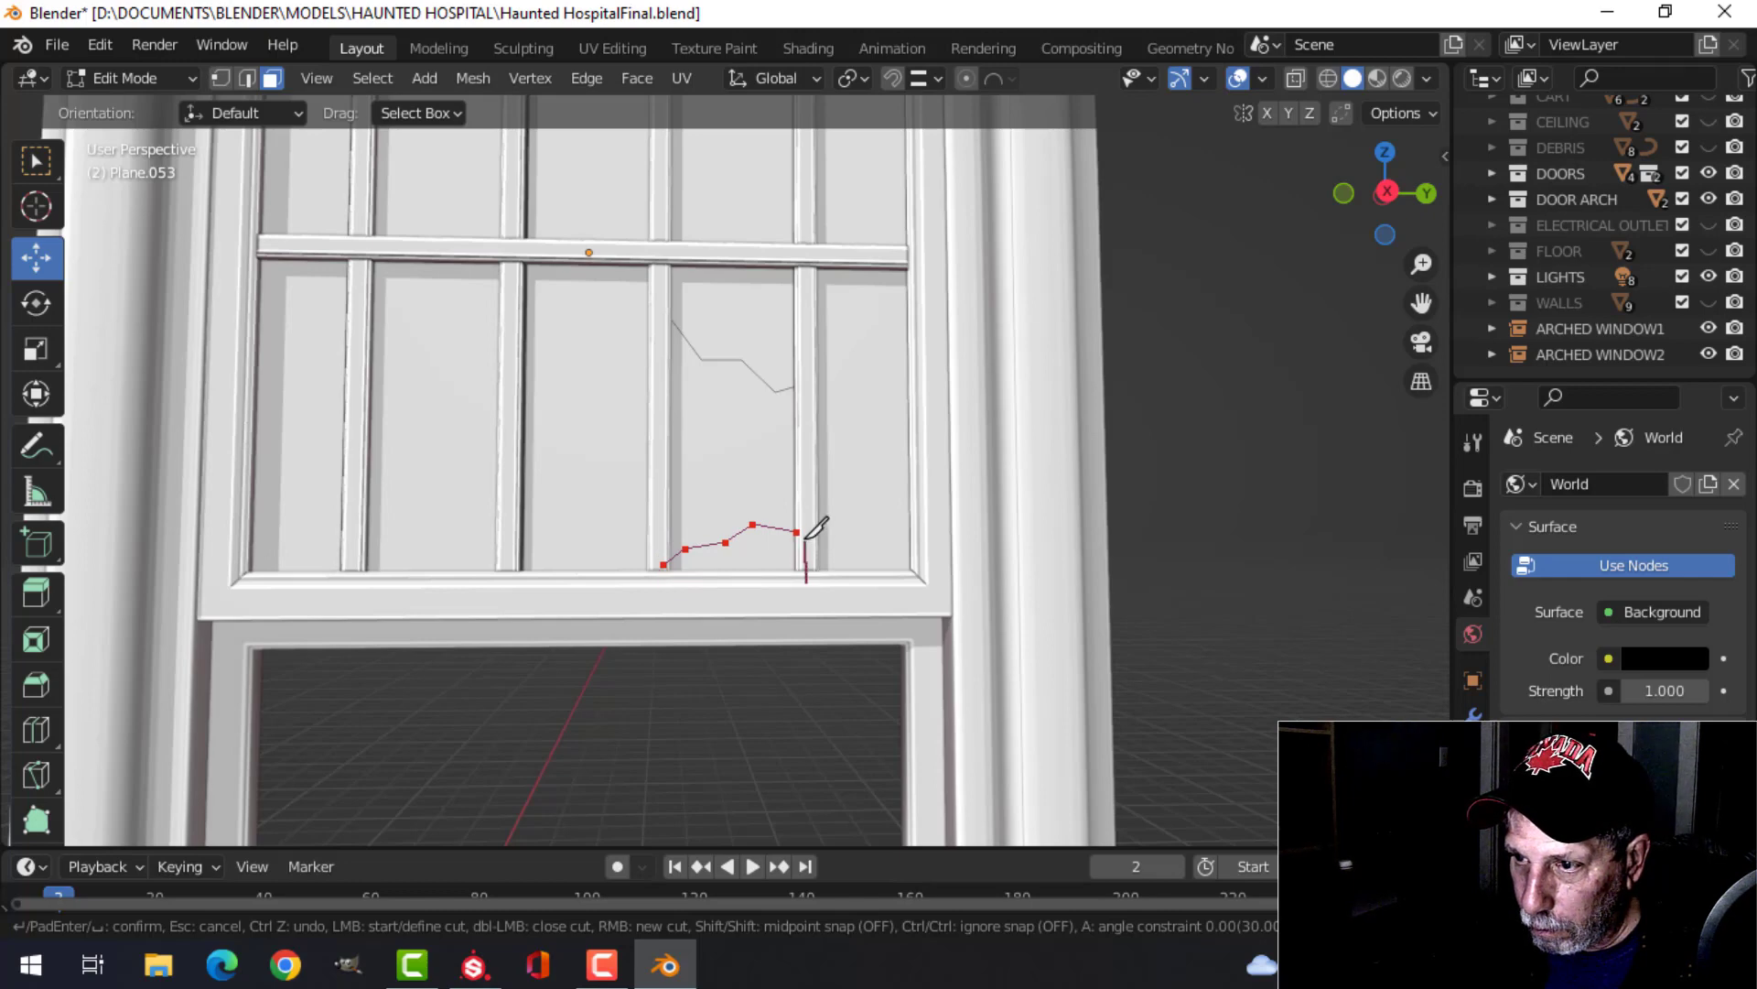
{"action": "key", "text": "Return"}
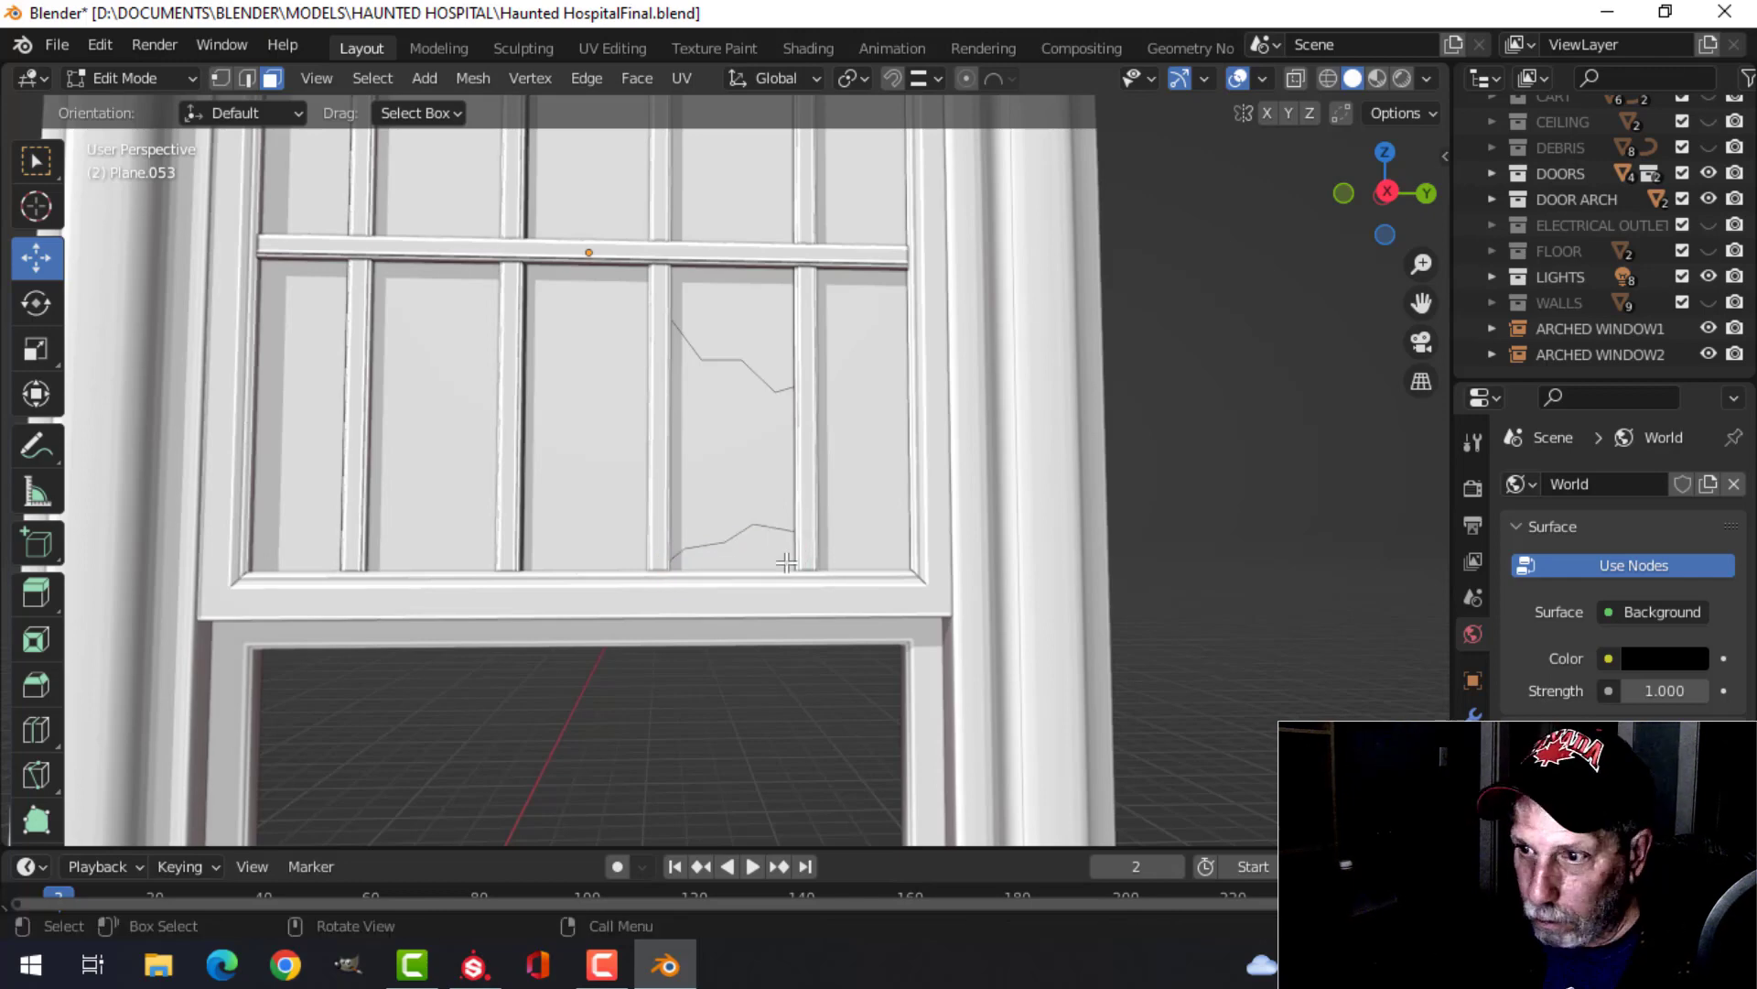
{"action": "left_click", "coordinate": [730, 449]}
{"action": "key", "text": "x"}
{"action": "left_click", "coordinate": [745, 443]}
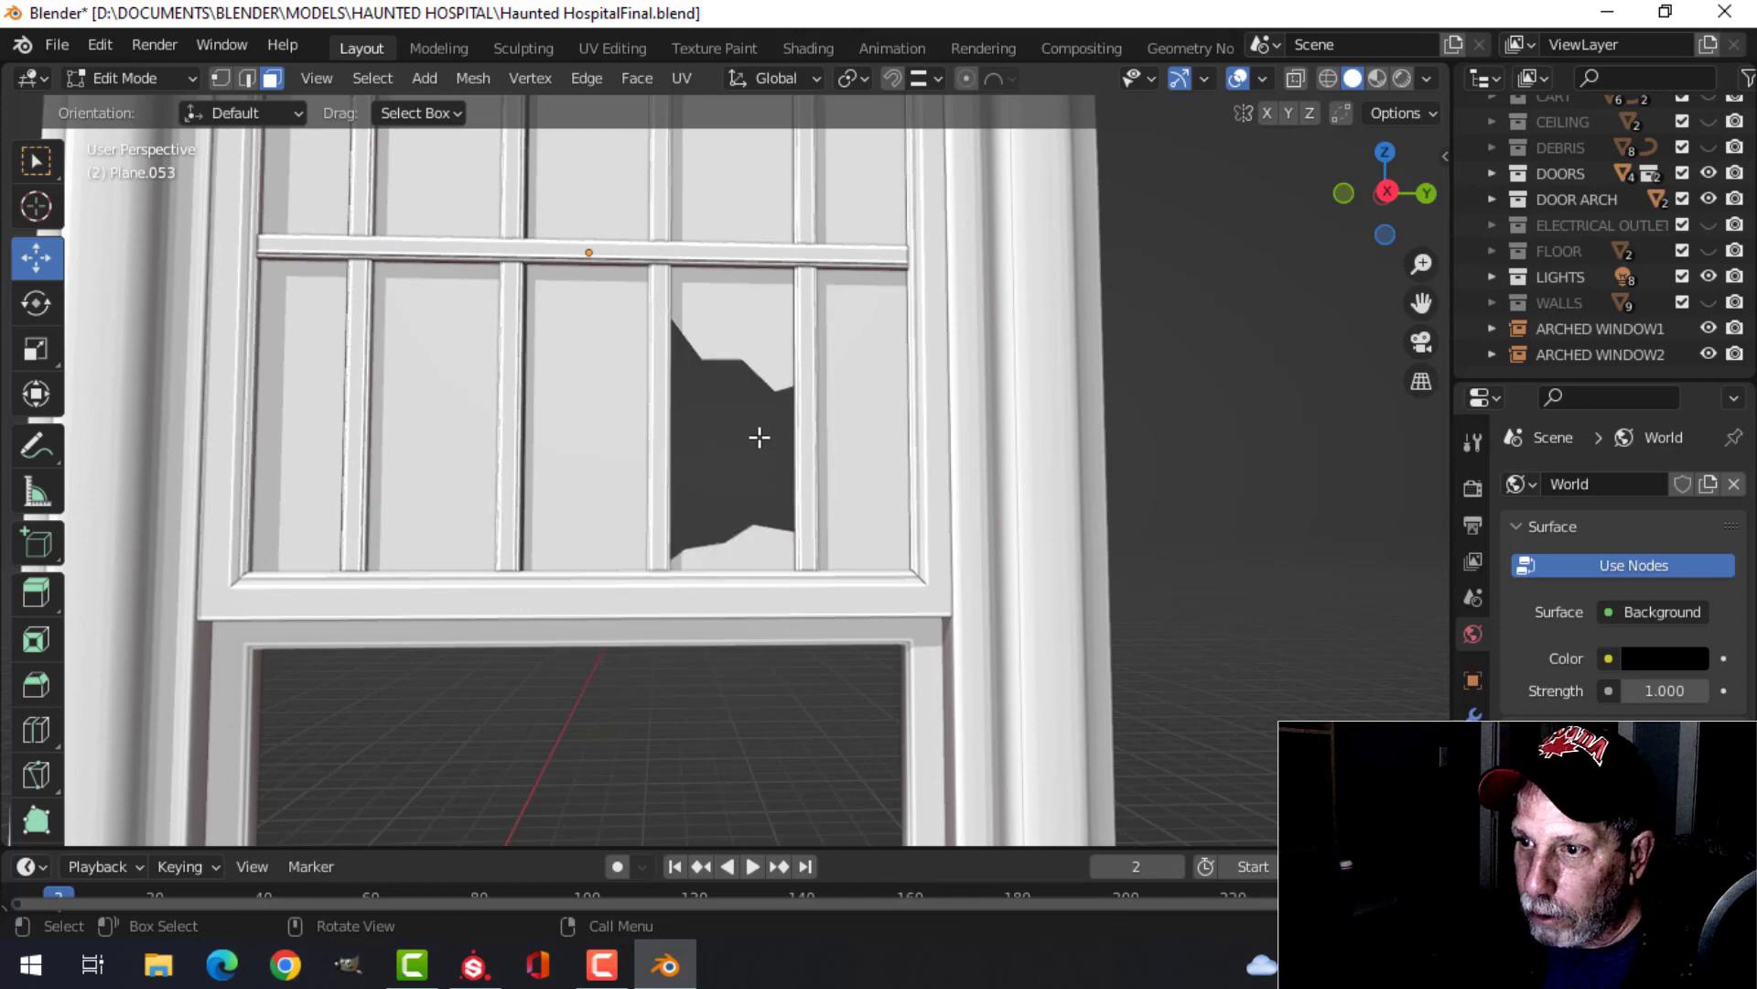
Step: Examine the broken pane and the glass shards left along its edges
{"action": "scroll", "coordinate": [757, 436], "scroll_direction": "down", "scroll_amount": 8}
{"action": "middle_click_drag", "start_coordinate": [757, 436], "coordinate": [708, 380]}
{"action": "scroll", "coordinate": [778, 421], "scroll_direction": "up", "scroll_amount": 4}
{"action": "scroll", "coordinate": [769, 398], "scroll_direction": "down", "scroll_amount": 2}
{"action": "scroll", "coordinate": [641, 393], "scroll_direction": "up", "scroll_amount": 6}
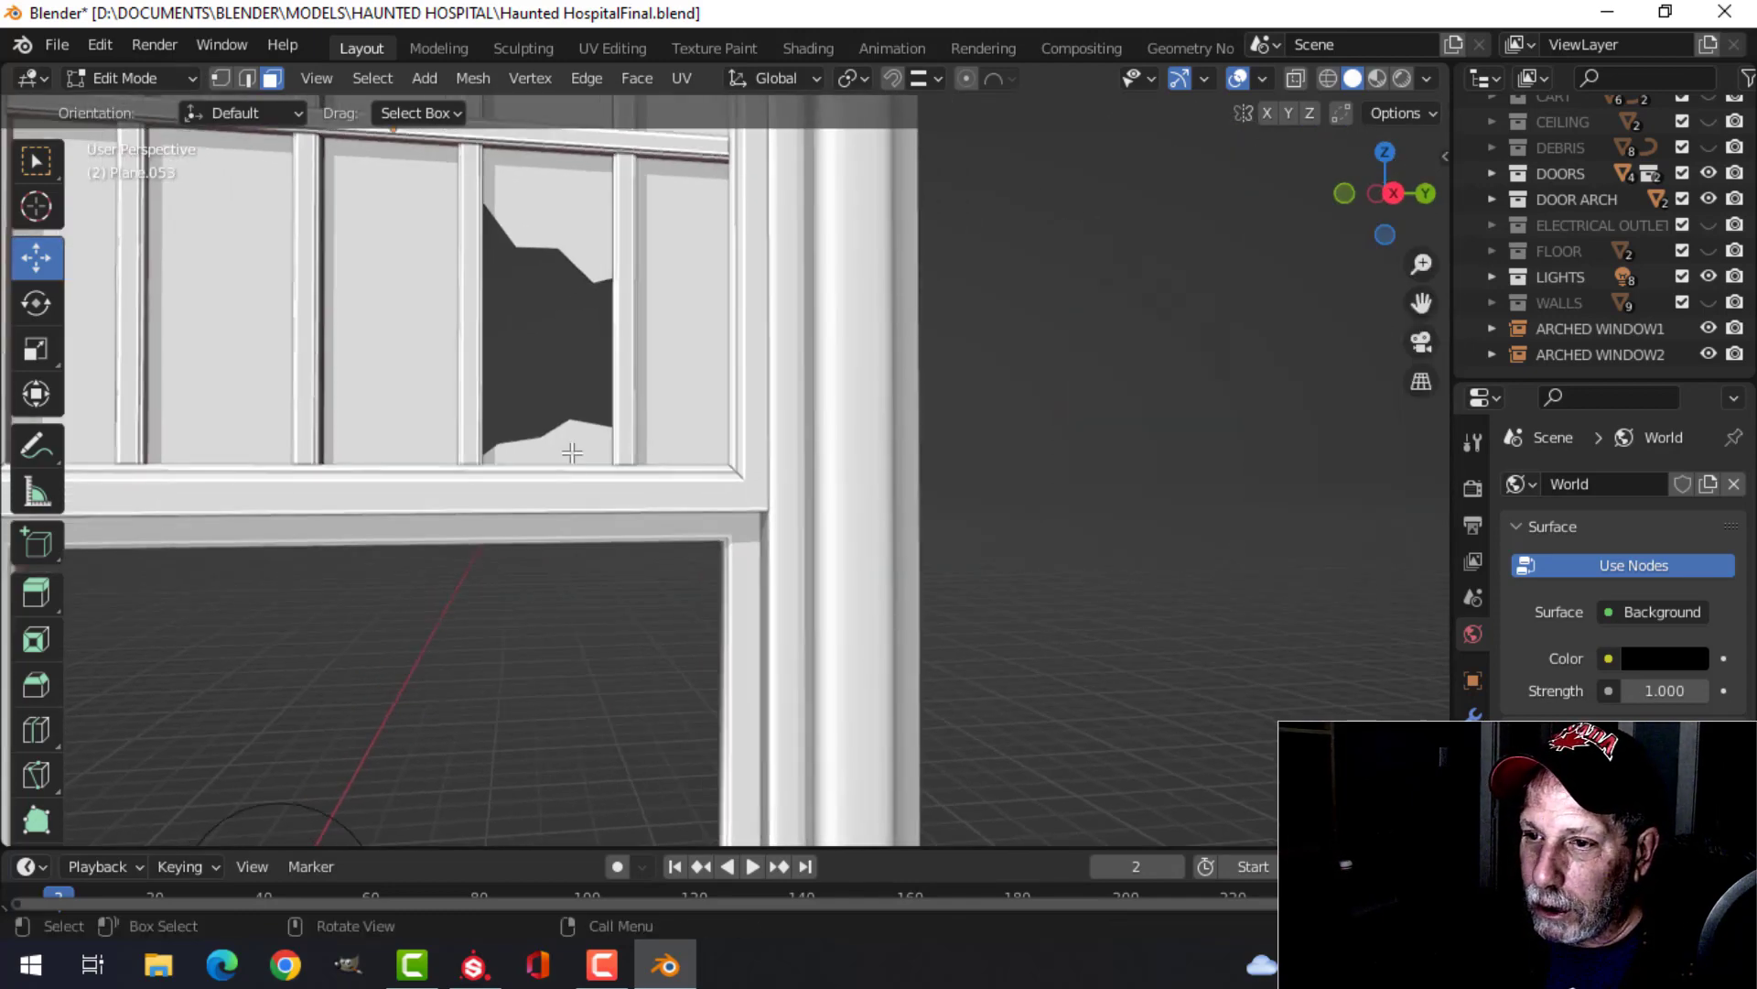
{"action": "left_click", "coordinate": [597, 435]}
{"action": "left_click", "coordinate": [862, 353]}
Step: Leave the broken glass mesh and open the upper sash glass of the other arched window for mesh editing
{"action": "scroll", "coordinate": [863, 353], "scroll_direction": "down", "scroll_amount": 7}
{"action": "middle_click_drag", "start_coordinate": [953, 373], "coordinate": [799, 452], "text": "shift"}
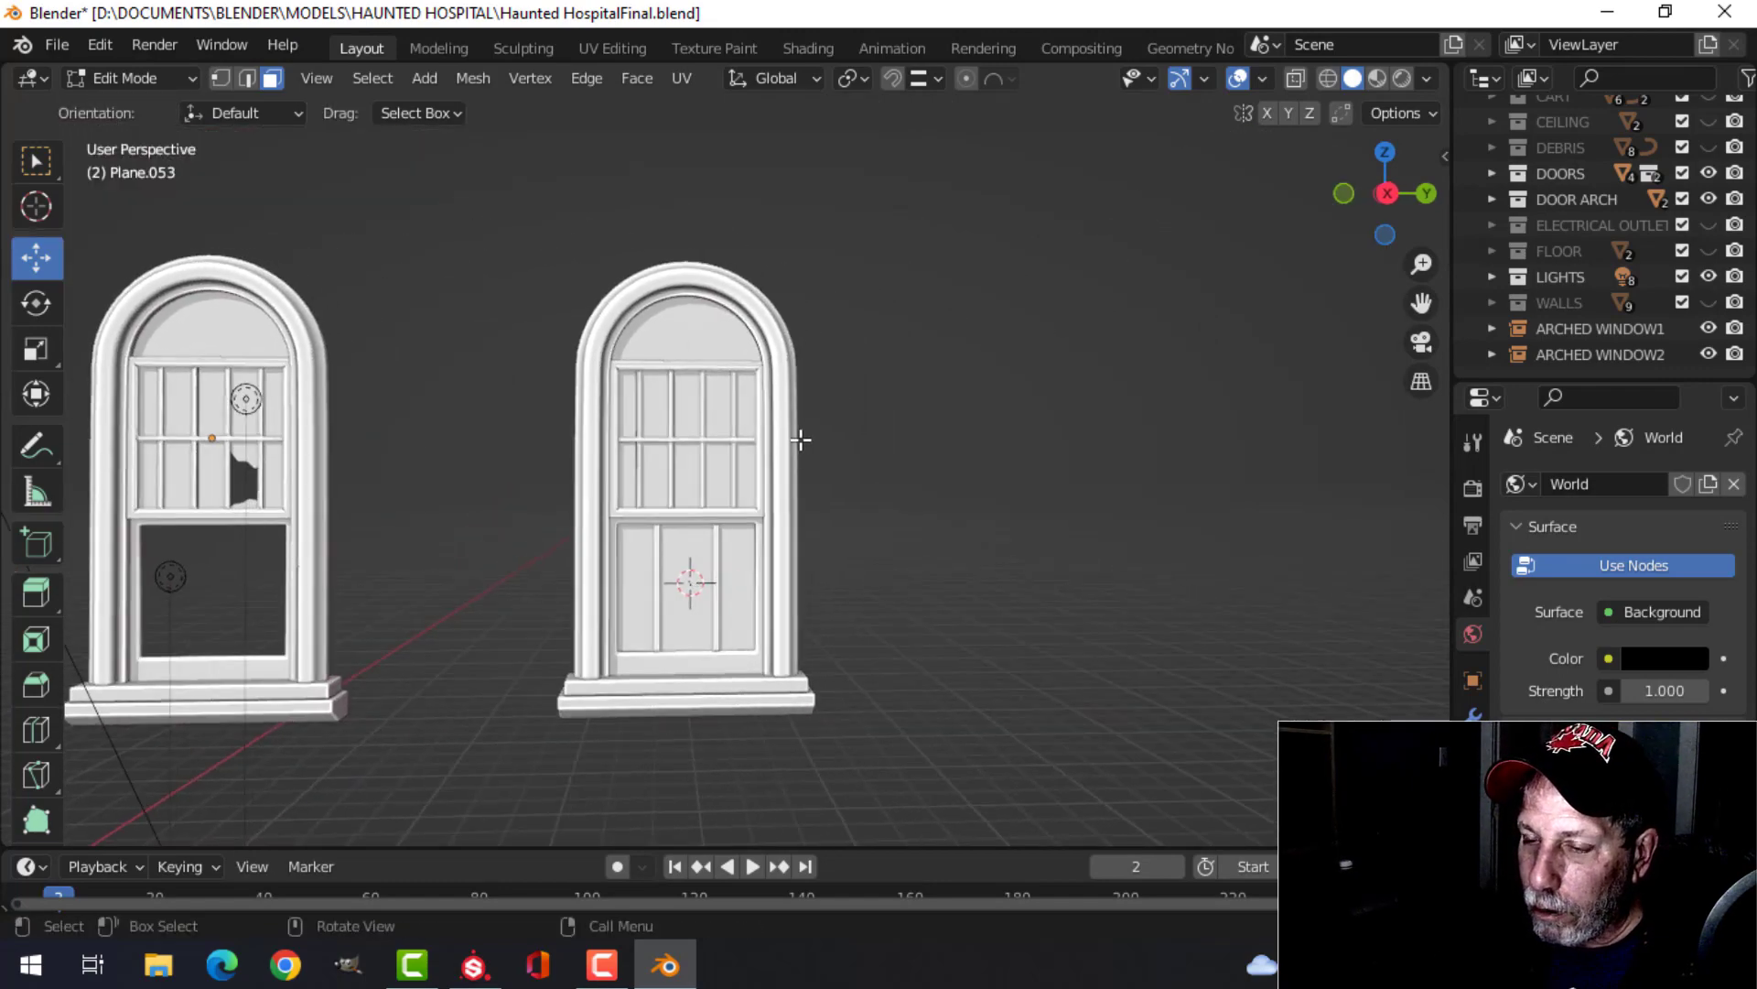
{"action": "scroll", "coordinate": [801, 439], "scroll_direction": "up", "scroll_amount": 5}
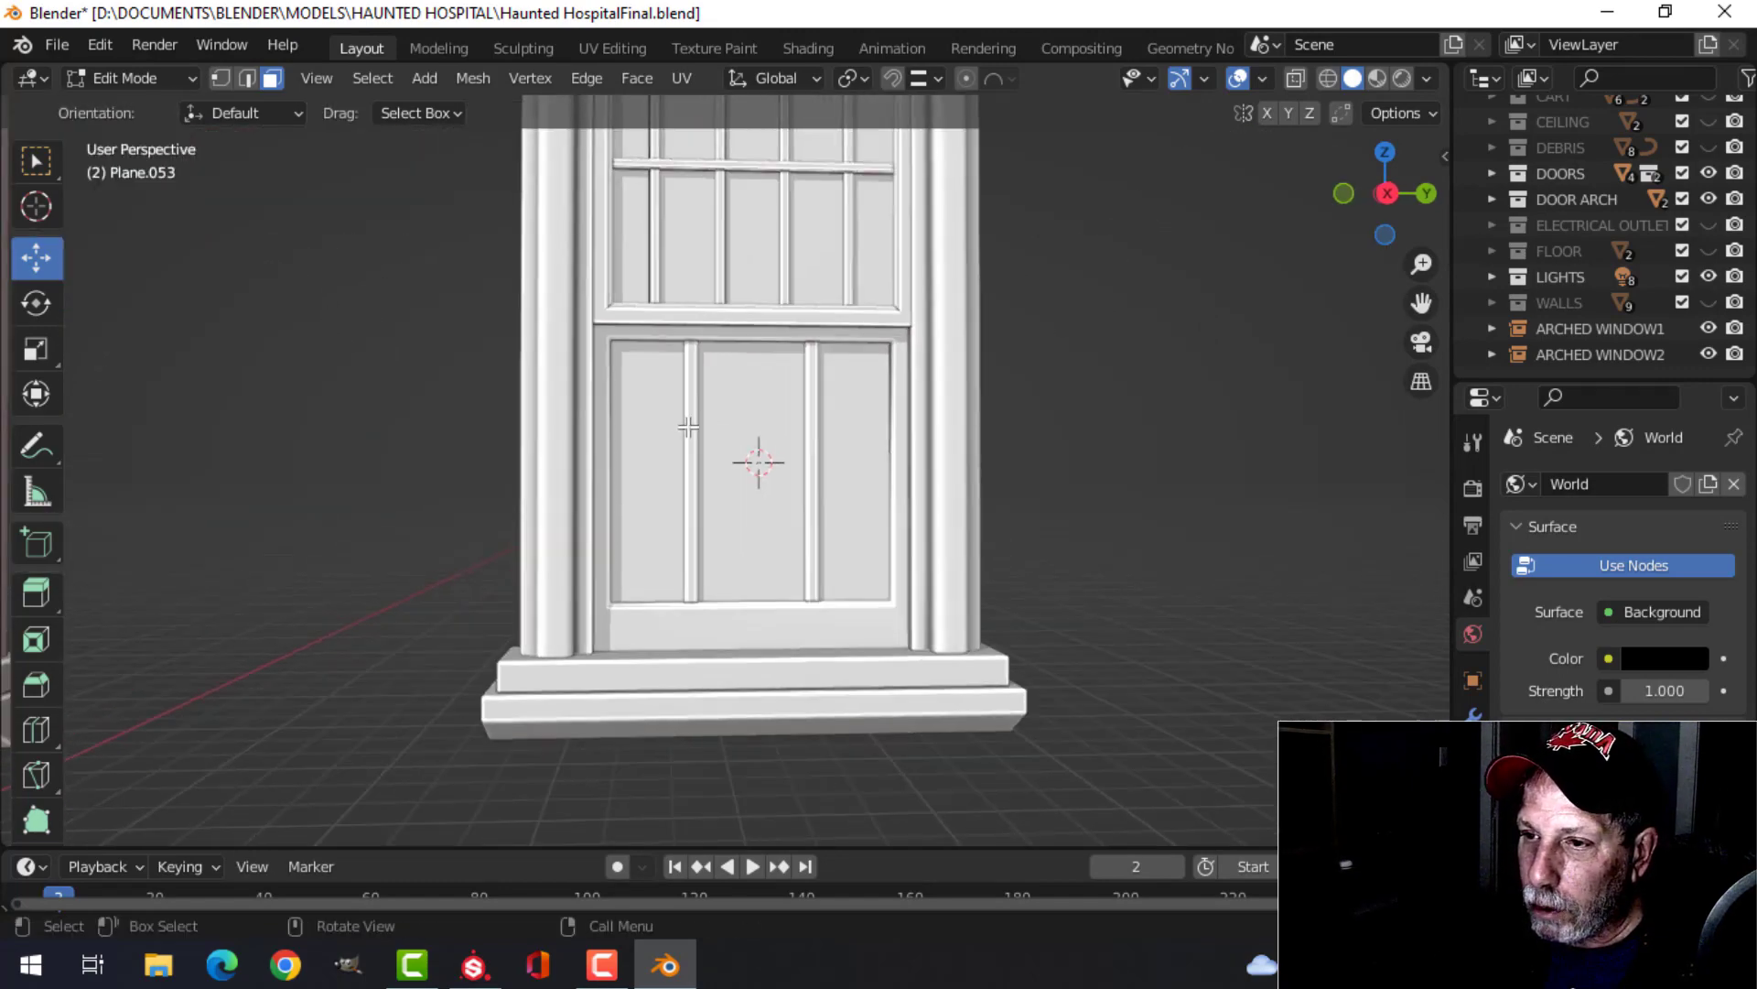
{"action": "scroll", "coordinate": [761, 377], "scroll_direction": "down", "scroll_amount": 2}
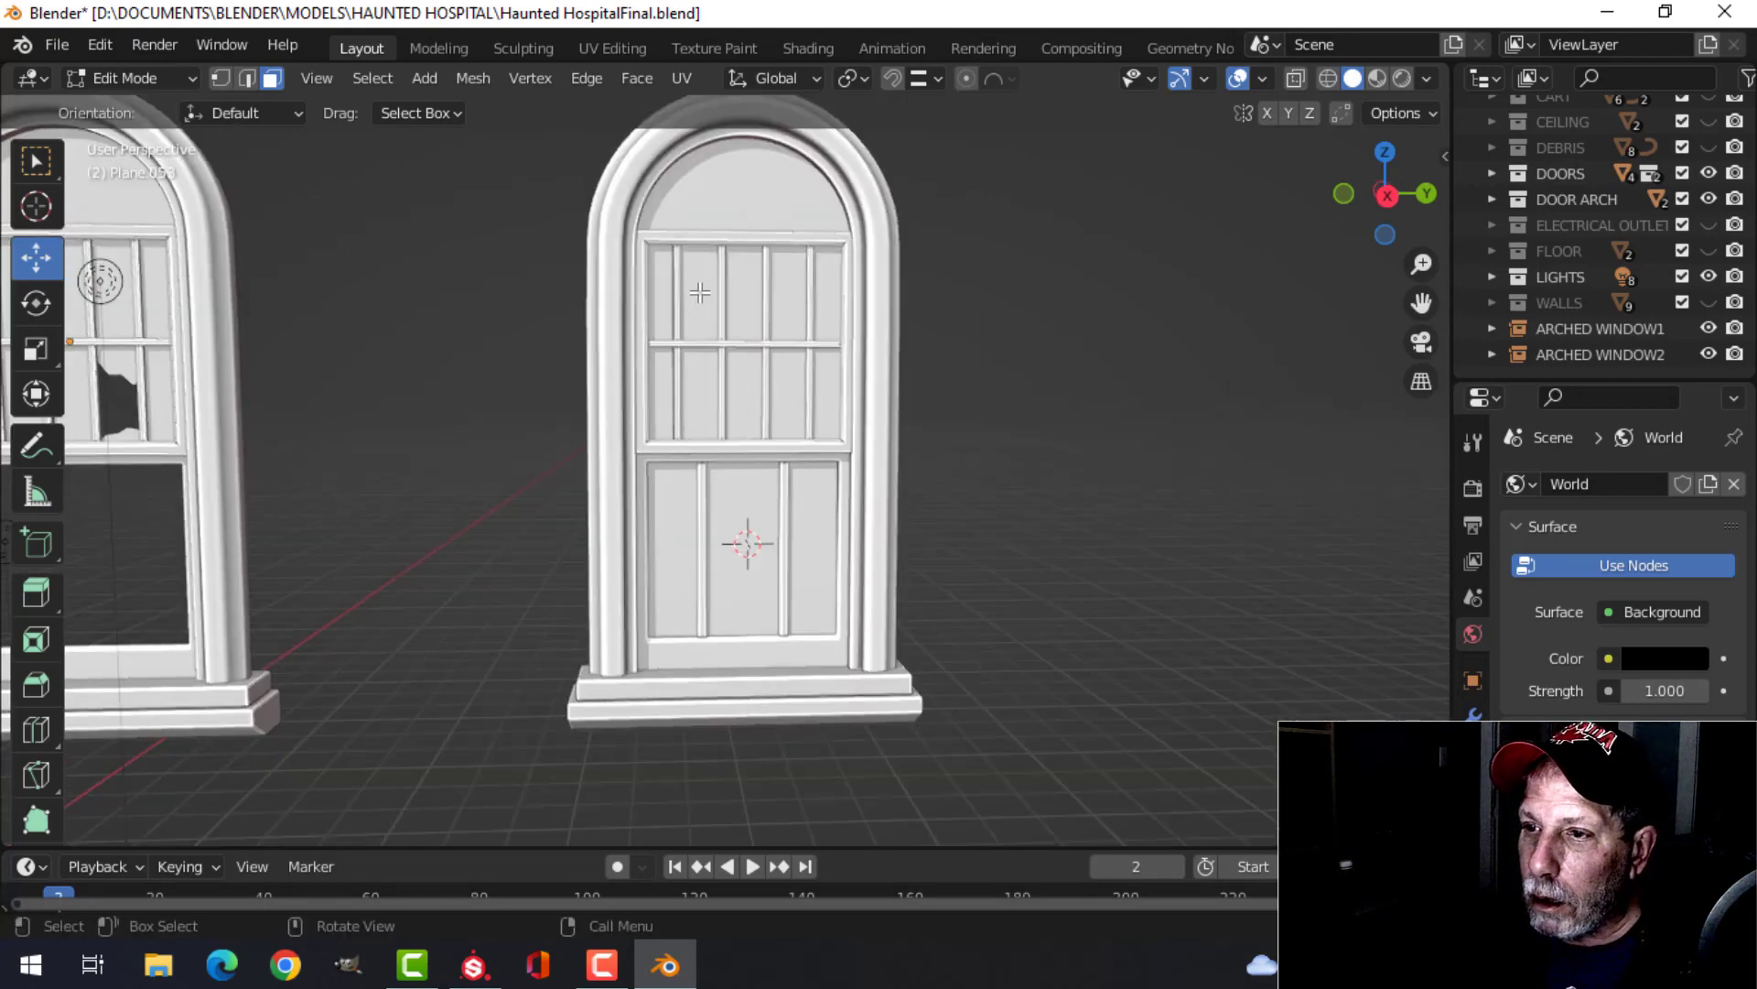
{"action": "key", "text": "Tab"}
{"action": "left_click", "coordinate": [733, 320]}
{"action": "key", "text": "Tab"}
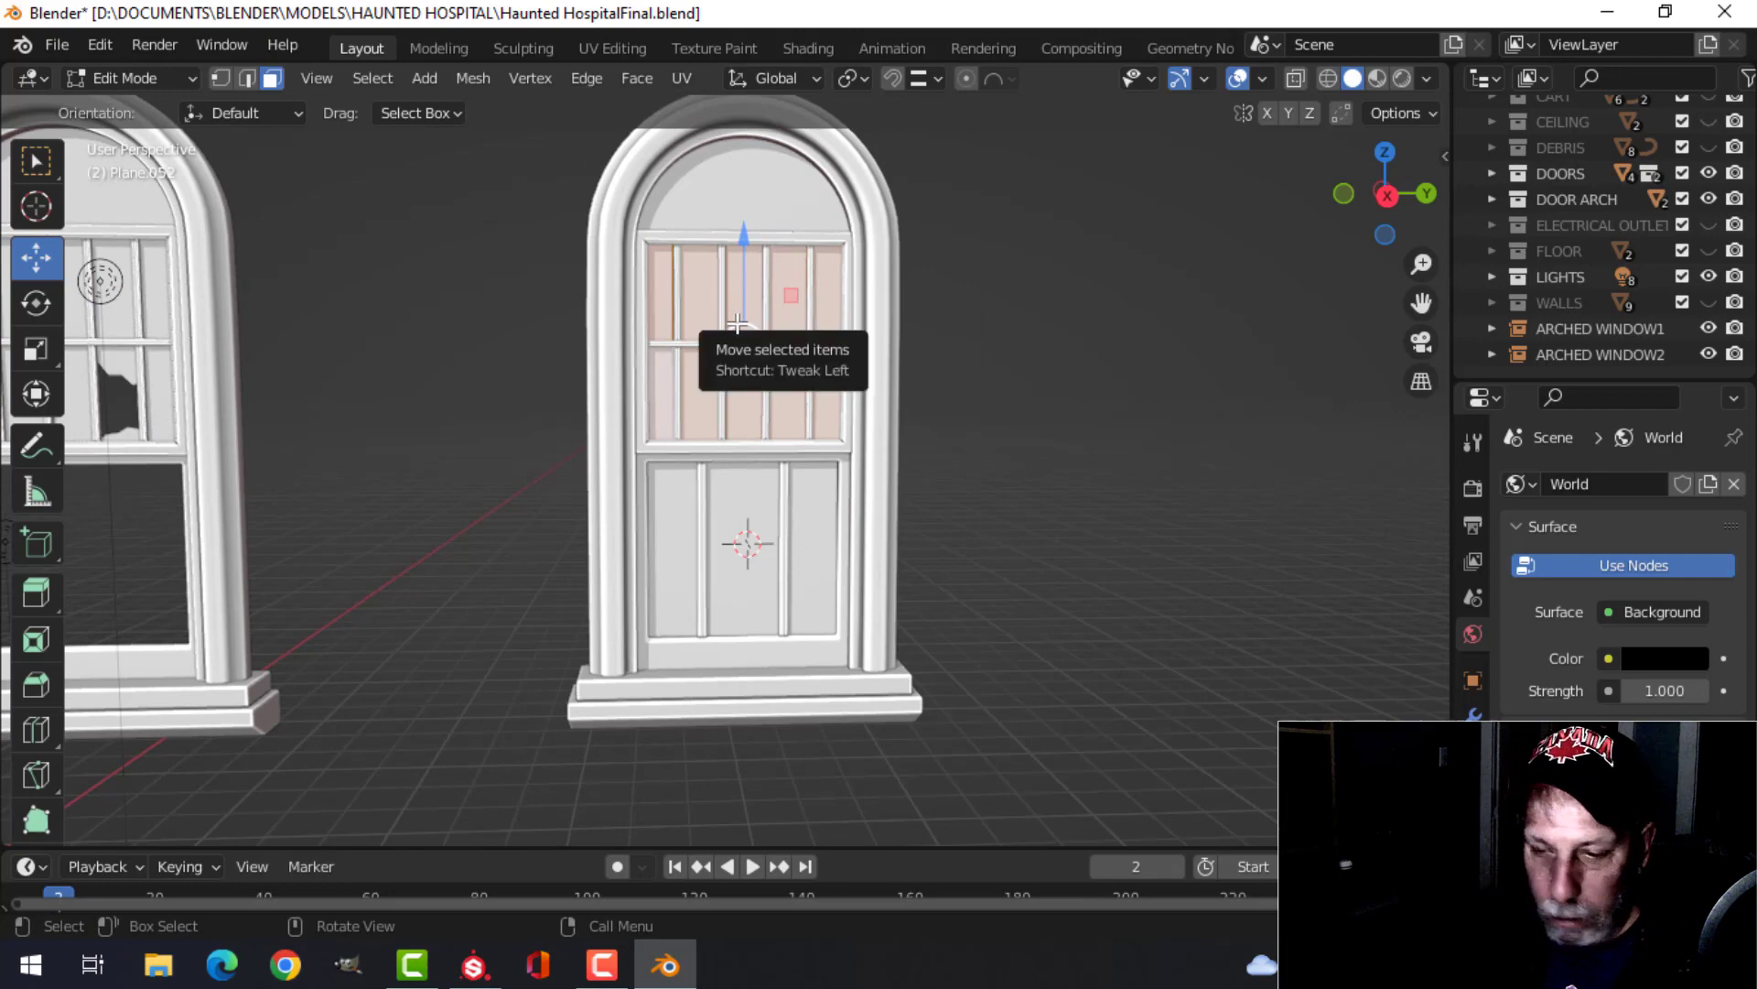
Step: Delete the second glass pane in the top row of the upper sash and leave that glass mesh
{"action": "left_click", "coordinate": [691, 281]}
{"action": "key", "text": "x"}
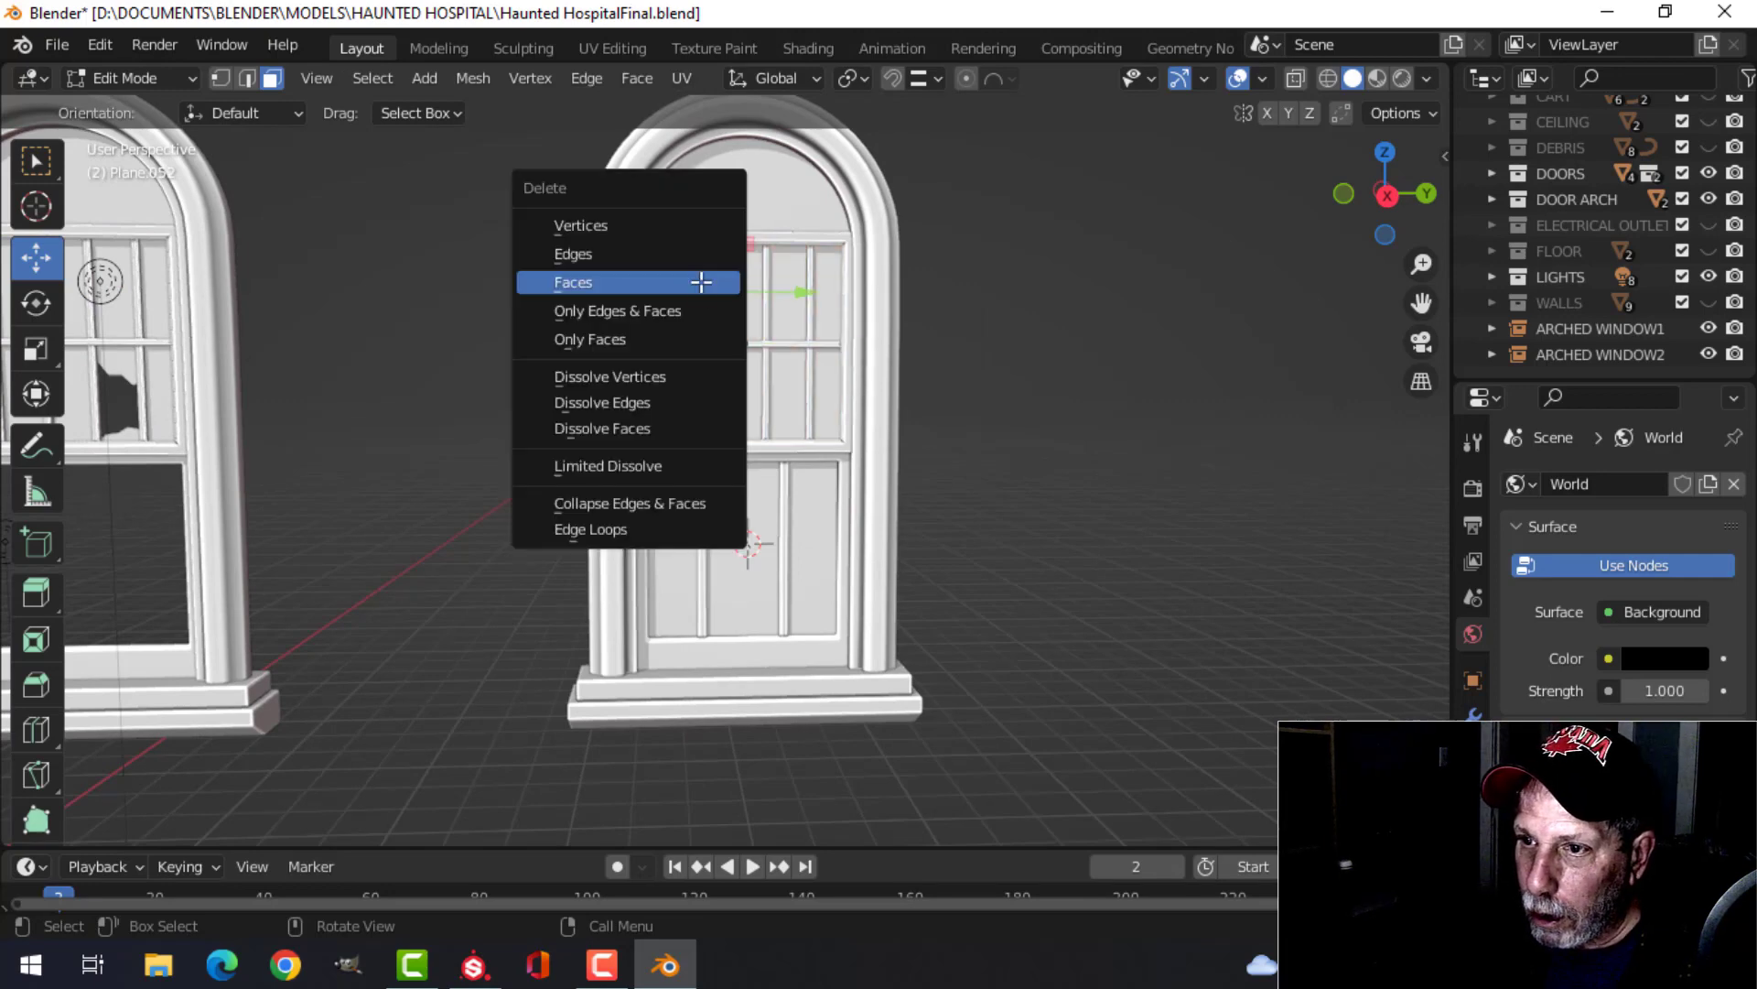
{"action": "left_click", "coordinate": [692, 280]}
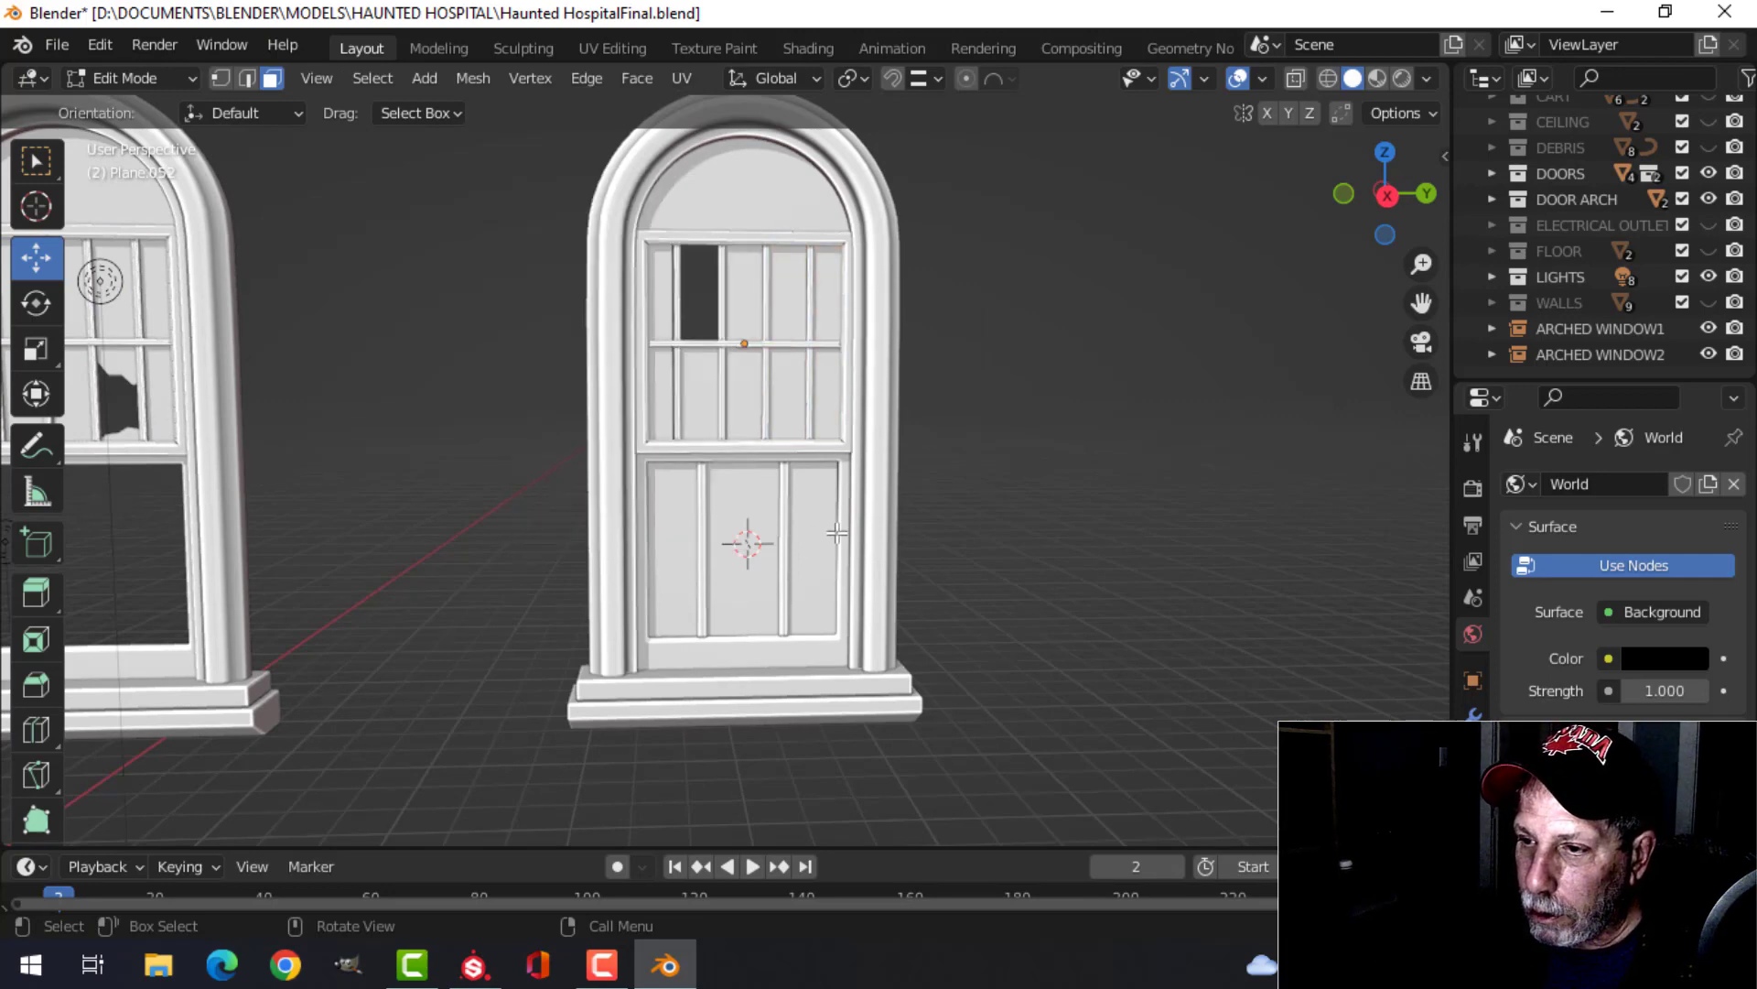
{"action": "key", "text": "Tab"}
Step: Open the lower sash glass of the same window for mesh editing, delete its rightmost pane, and return to Object Mode
{"action": "left_click", "coordinate": [804, 541]}
{"action": "key", "text": "Tab"}
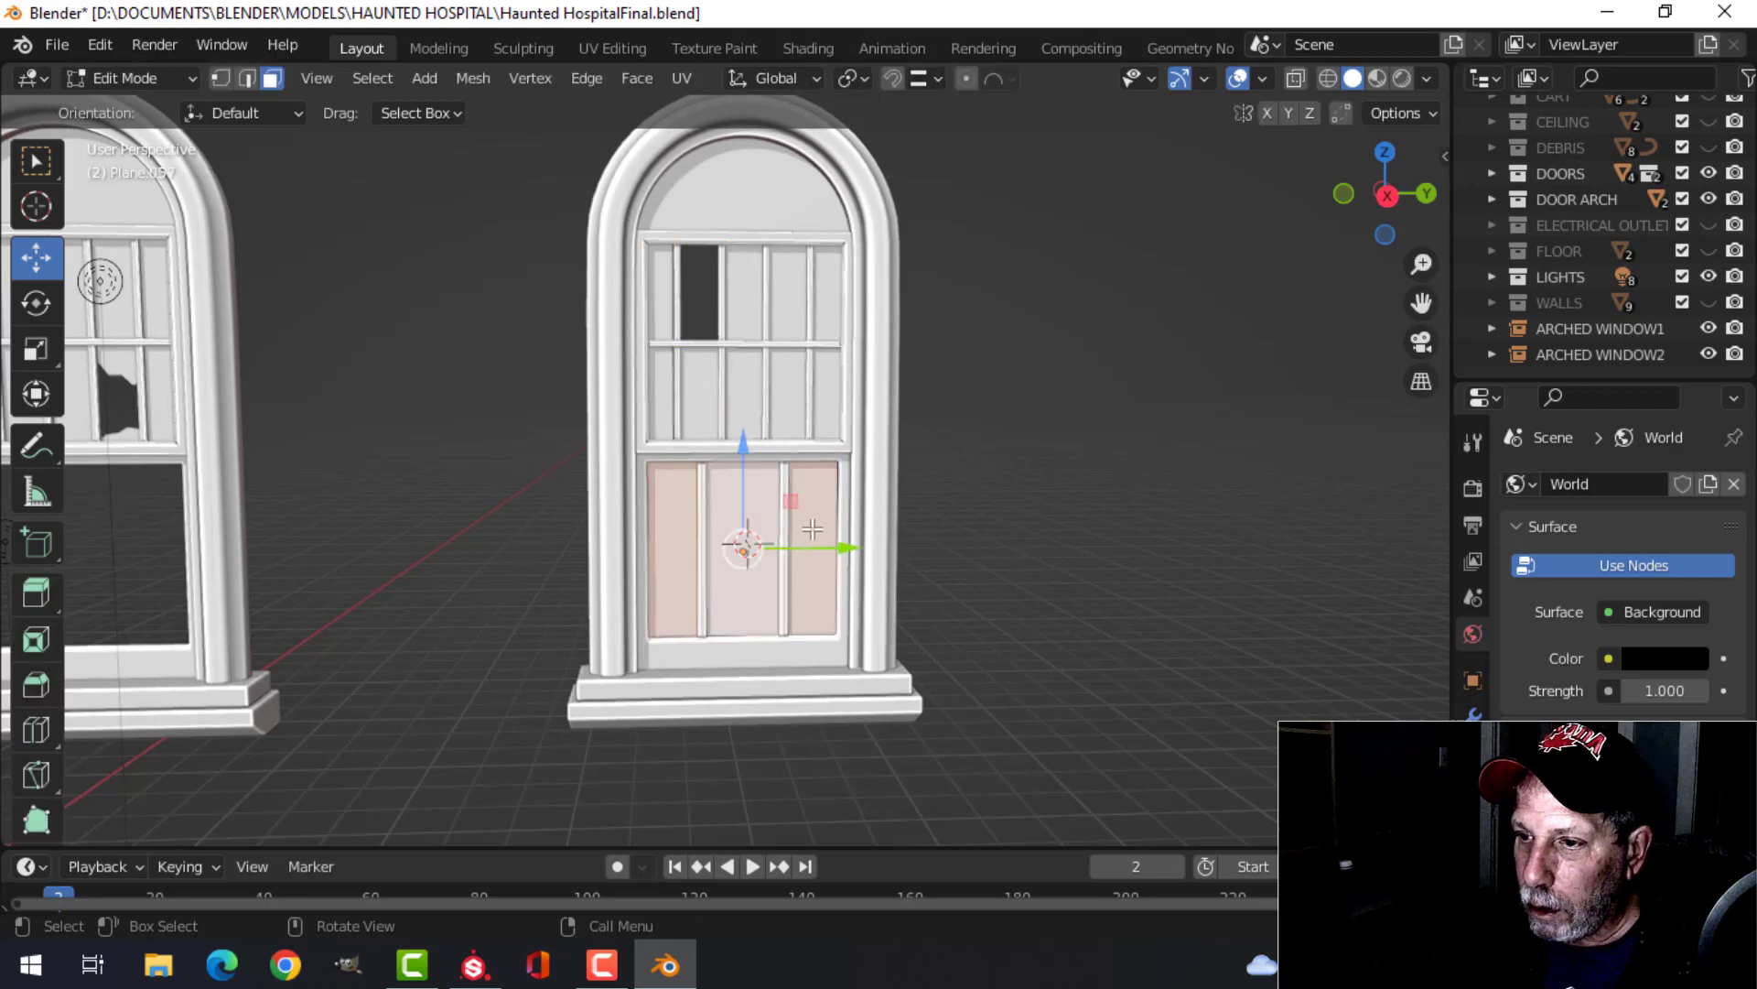
{"action": "left_click", "coordinate": [812, 547]}
{"action": "key", "text": "x"}
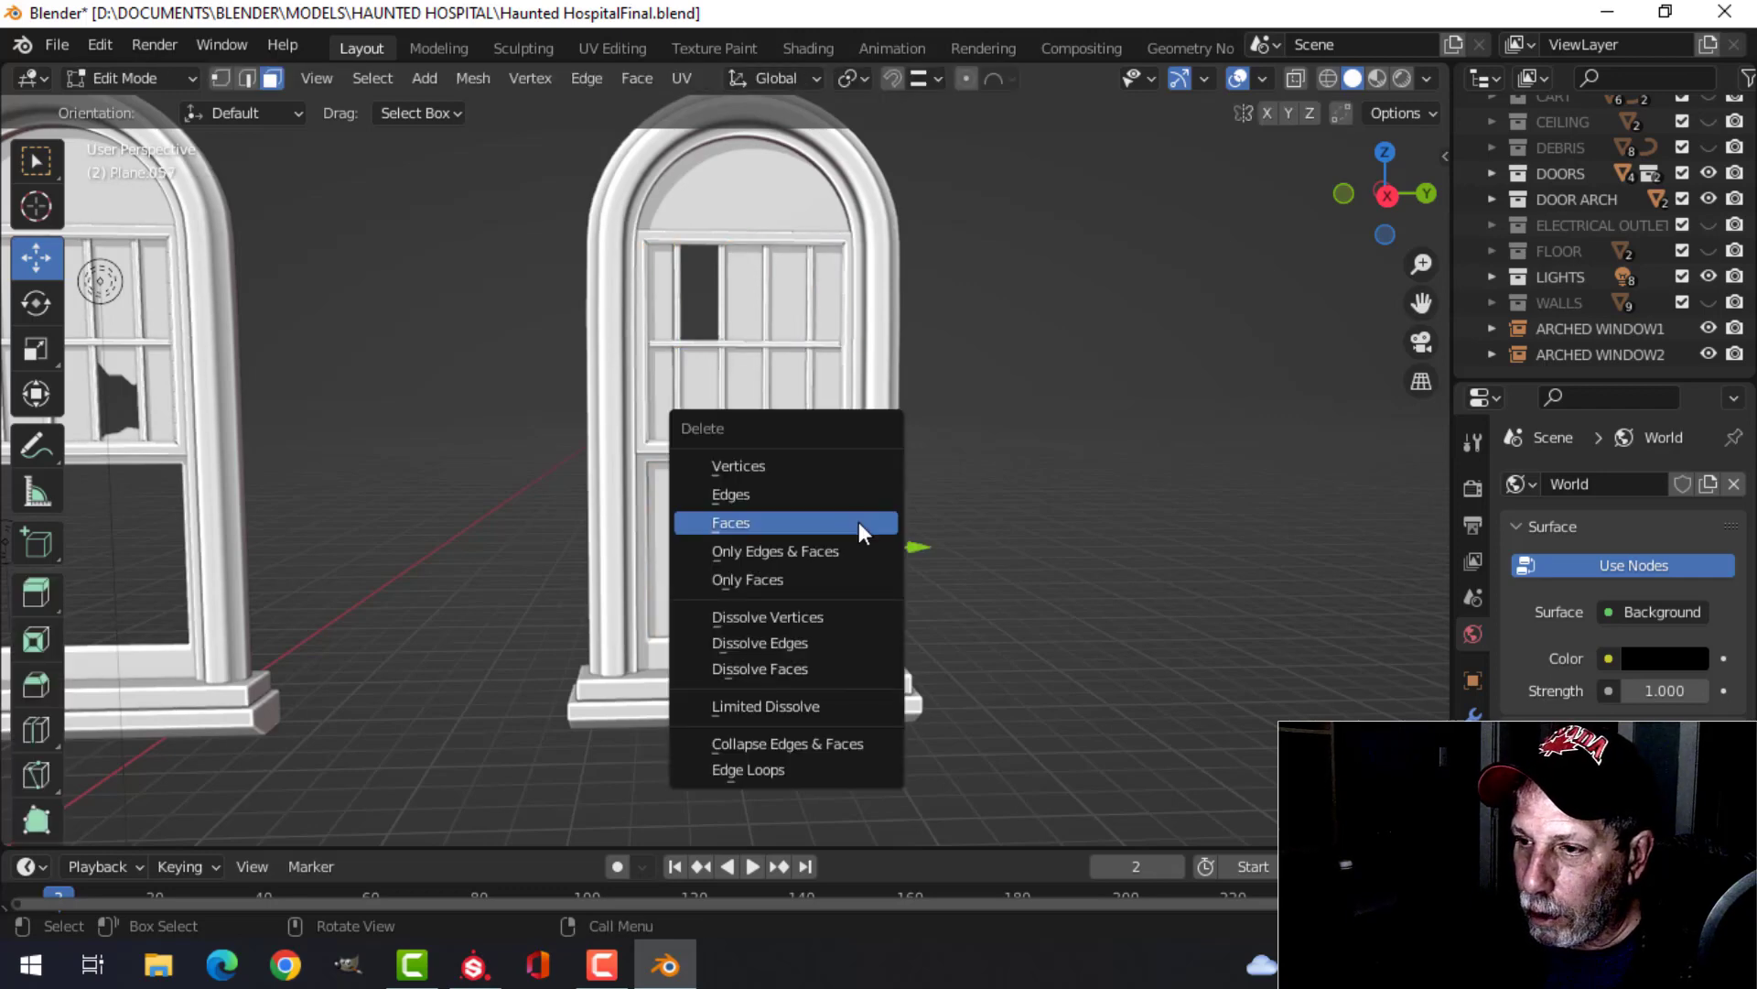
{"action": "left_click", "coordinate": [858, 521]}
{"action": "scroll", "coordinate": [974, 474], "scroll_direction": "down", "scroll_amount": 5}
{"action": "key", "text": "Tab"}
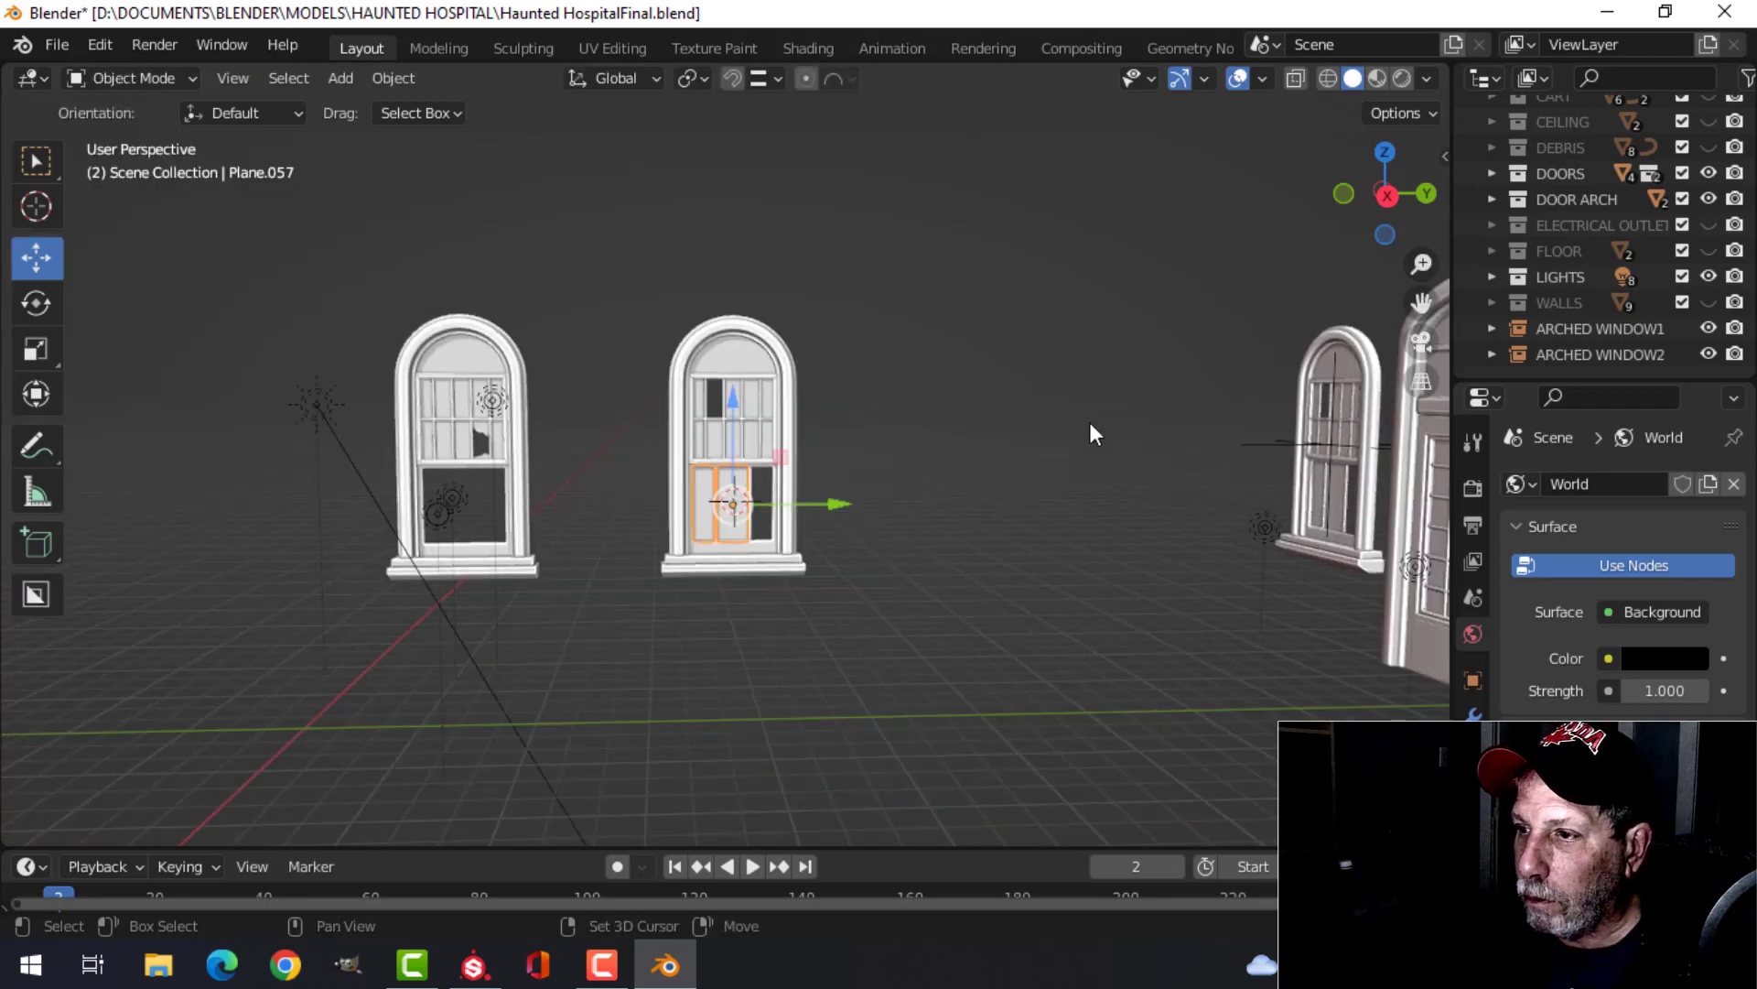
Step: Preview the materials without overlays and examine the jagged broken pane and the empty lower sash of the window beside the doors
{"action": "middle_click_drag", "start_coordinate": [1089, 421], "coordinate": [824, 393]}
{"action": "scroll", "coordinate": [929, 394], "scroll_direction": "up", "scroll_amount": 2}
{"action": "middle_click_drag", "start_coordinate": [1050, 375], "coordinate": [1040, 376]}
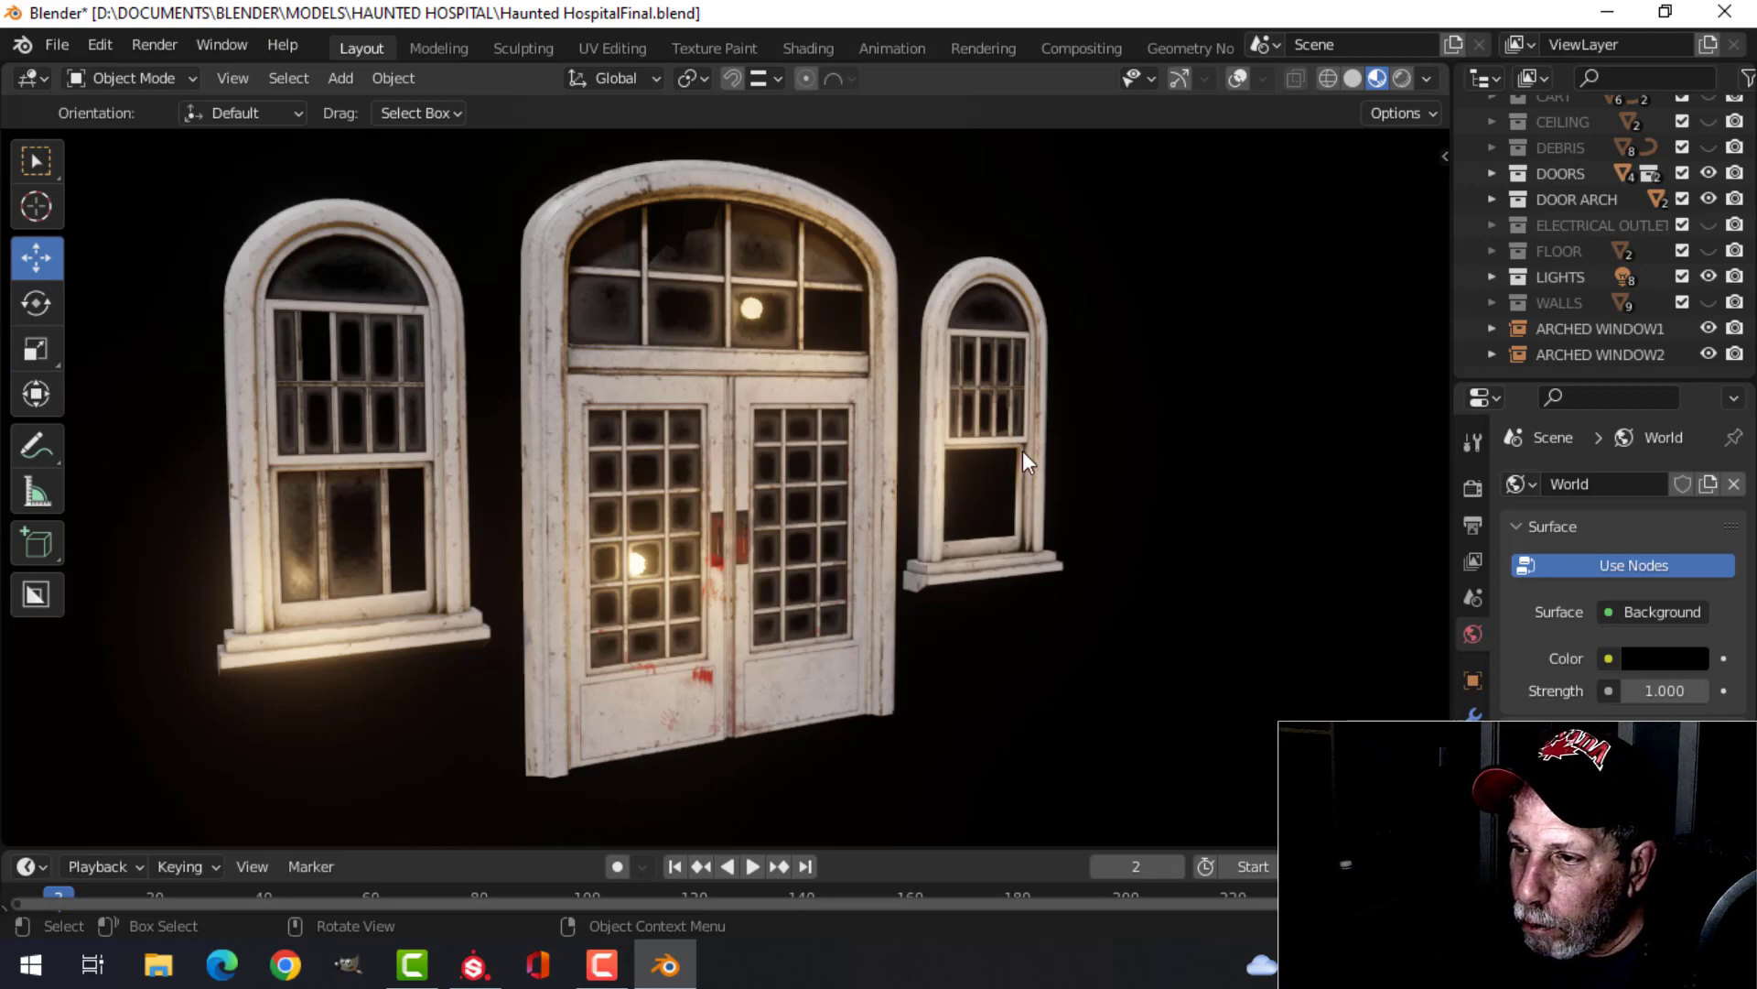
{"action": "scroll", "coordinate": [1067, 458], "scroll_direction": "up", "scroll_amount": 1}
{"action": "middle_click_drag", "start_coordinate": [1091, 451], "coordinate": [798, 455], "text": "shift"}
{"action": "scroll", "coordinate": [813, 452], "scroll_direction": "up", "scroll_amount": 4}
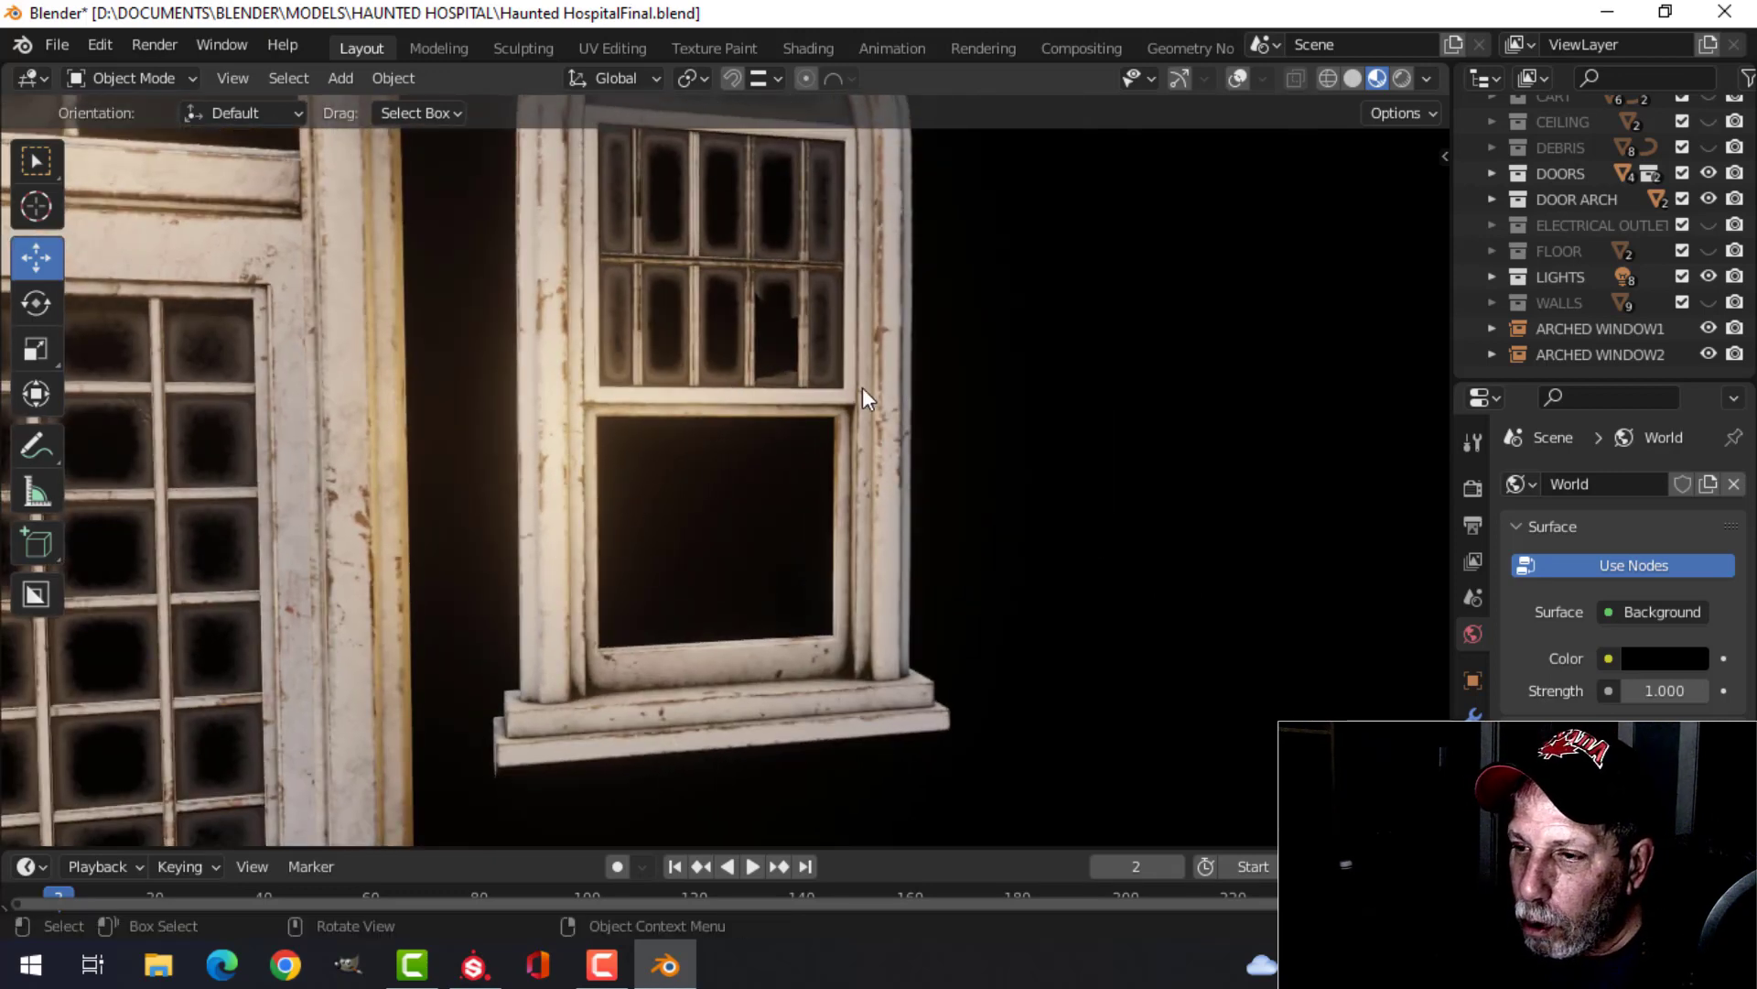
{"action": "scroll", "coordinate": [778, 430], "scroll_direction": "down", "scroll_amount": 4}
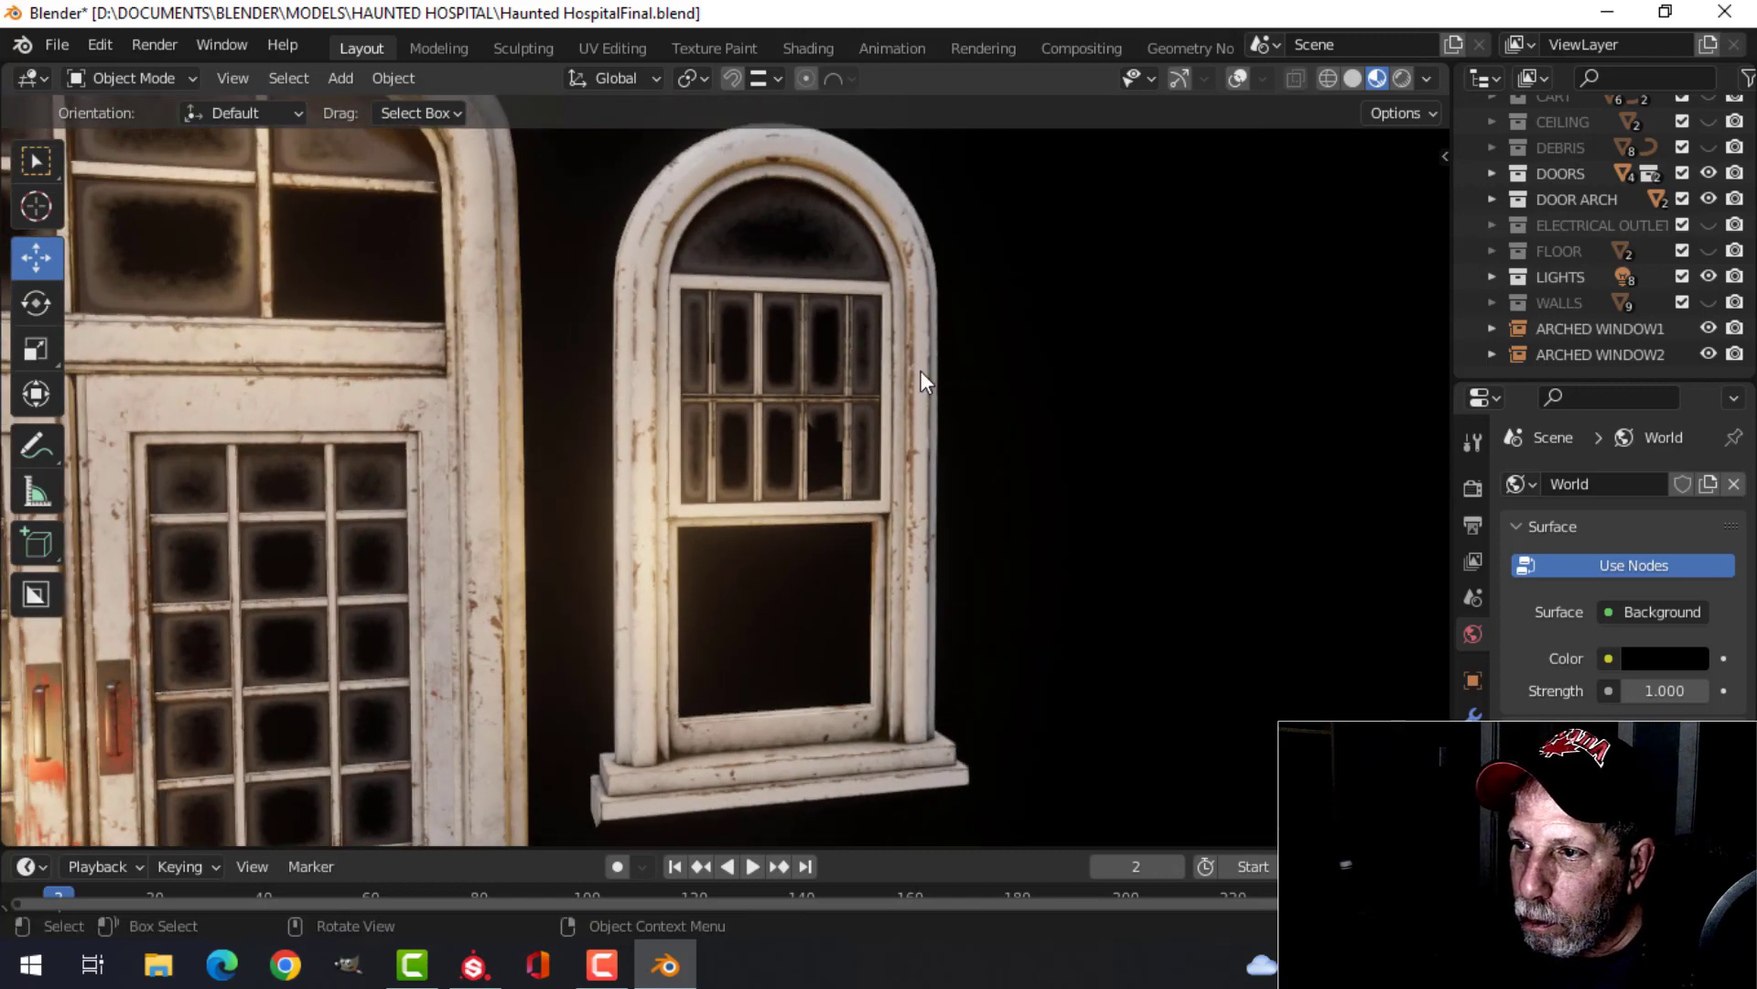
Step: Examine the textured double doors and both arched windows together from opposite sides
{"action": "middle_click_drag", "start_coordinate": [925, 377], "coordinate": [1245, 254], "text": "shift"}
{"action": "mouse_move", "coordinate": [709, 392]}
{"action": "middle_mouse_down", "text": "shift"}
{"action": "mouse_move", "coordinate": [1063, 344]}
{"action": "mouse_move", "coordinate": [926, 348]}
{"action": "mouse_move", "coordinate": [926, 416]}
{"action": "mouse_move", "coordinate": [899, 381]}
{"action": "mouse_move", "coordinate": [926, 398]}
{"action": "middle_mouse_up", "text": "shift"}
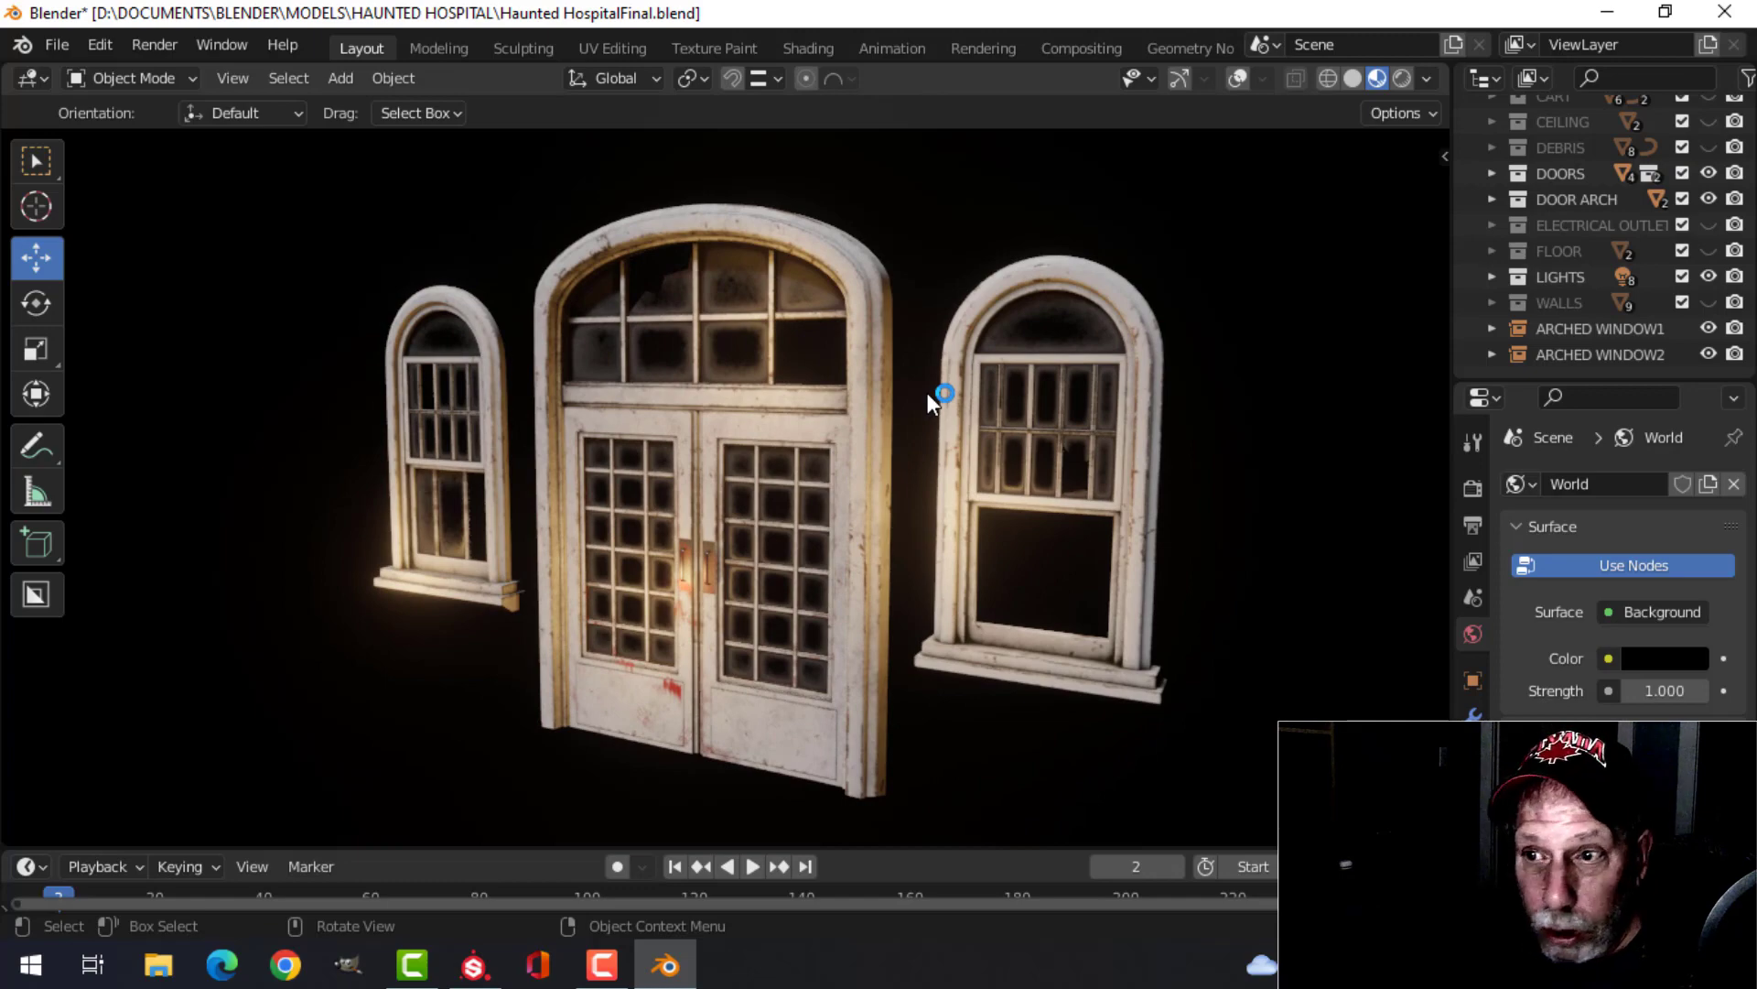
{"action": "scroll", "coordinate": [926, 392], "scroll_direction": "up", "scroll_amount": 2}
{"action": "middle_click_drag", "start_coordinate": [927, 393], "coordinate": [1134, 385]}
{"action": "scroll", "coordinate": [1165, 367], "scroll_direction": "up", "scroll_amount": 1}
{"action": "scroll", "coordinate": [1153, 374], "scroll_direction": "down", "scroll_amount": 1}
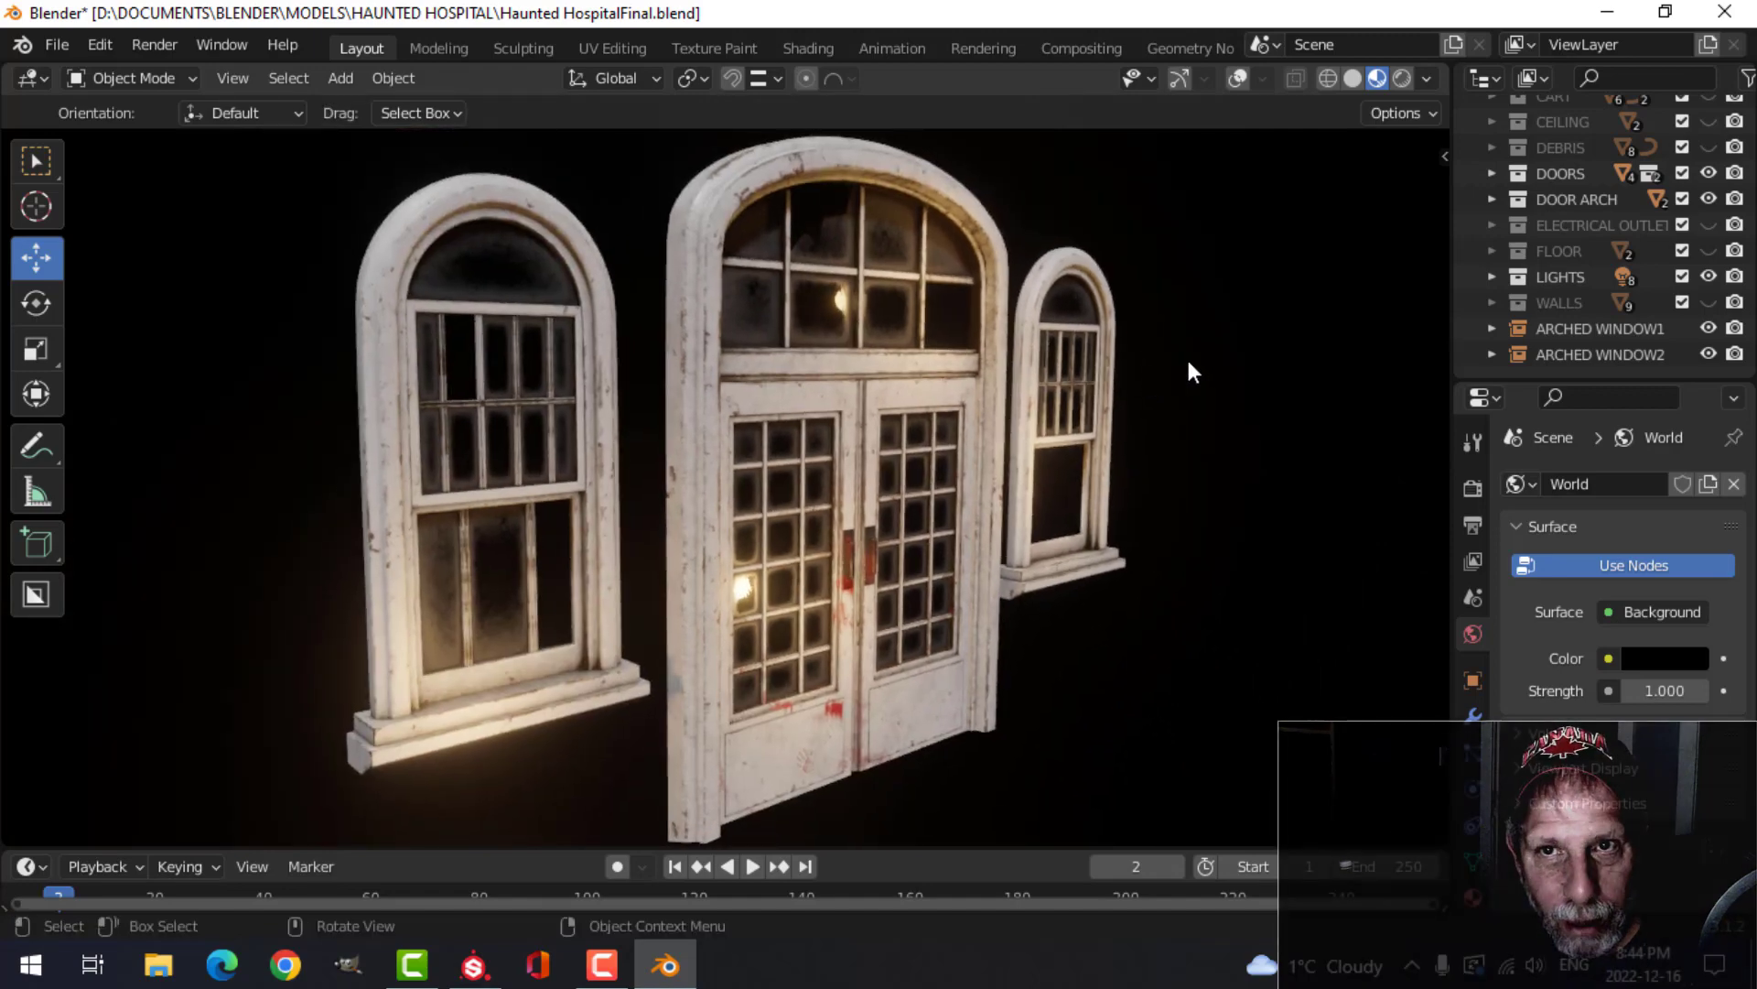